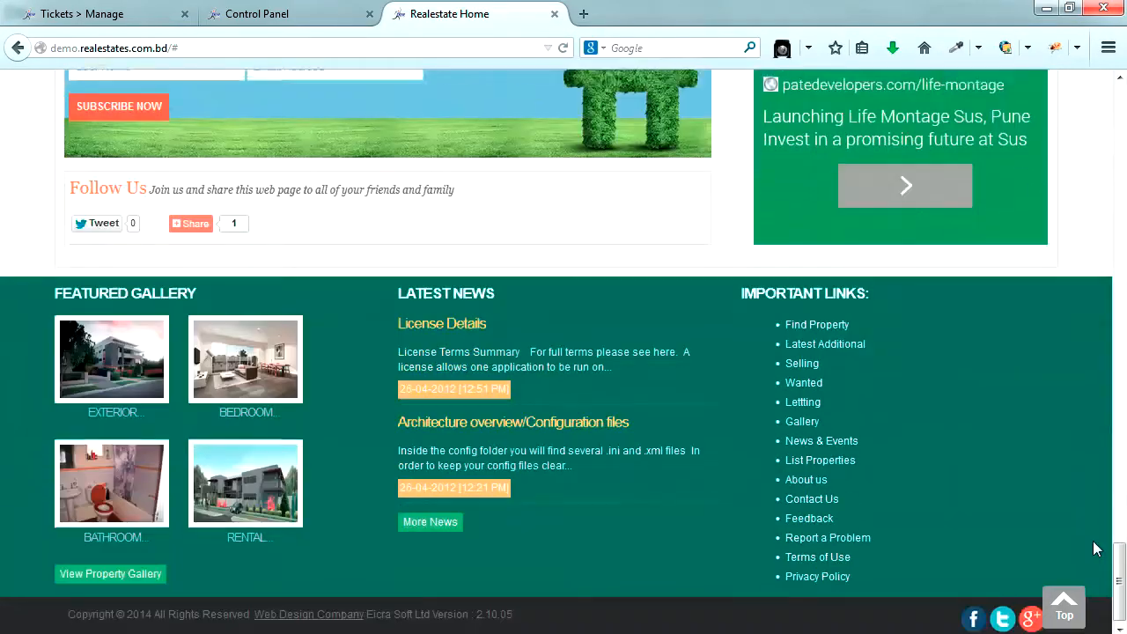
# - Scroll back to the top of the home page and follow the header's Agent Registration link
pyautogui.scroll(15, 1095, 548)
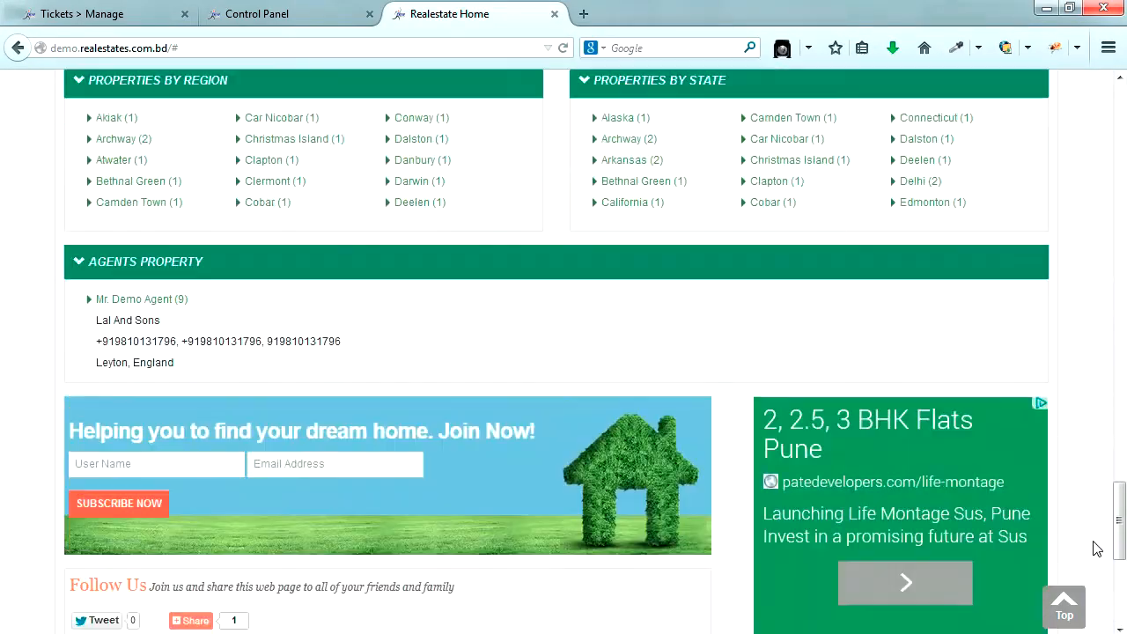
pyautogui.scroll(10, 1094, 548)
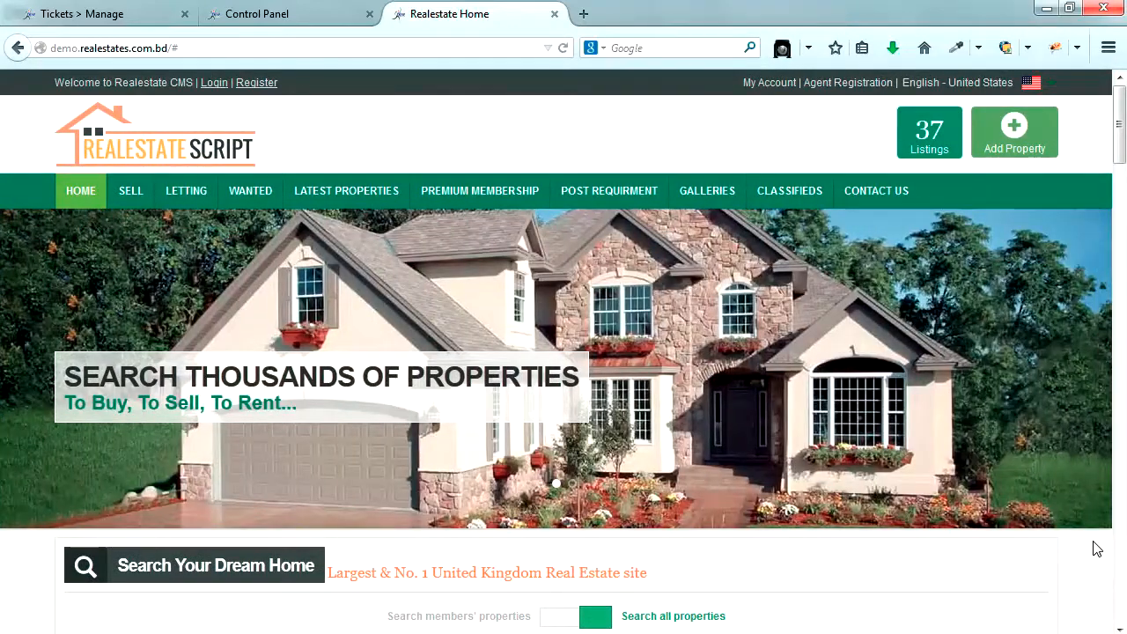
pyautogui.click(841, 85)
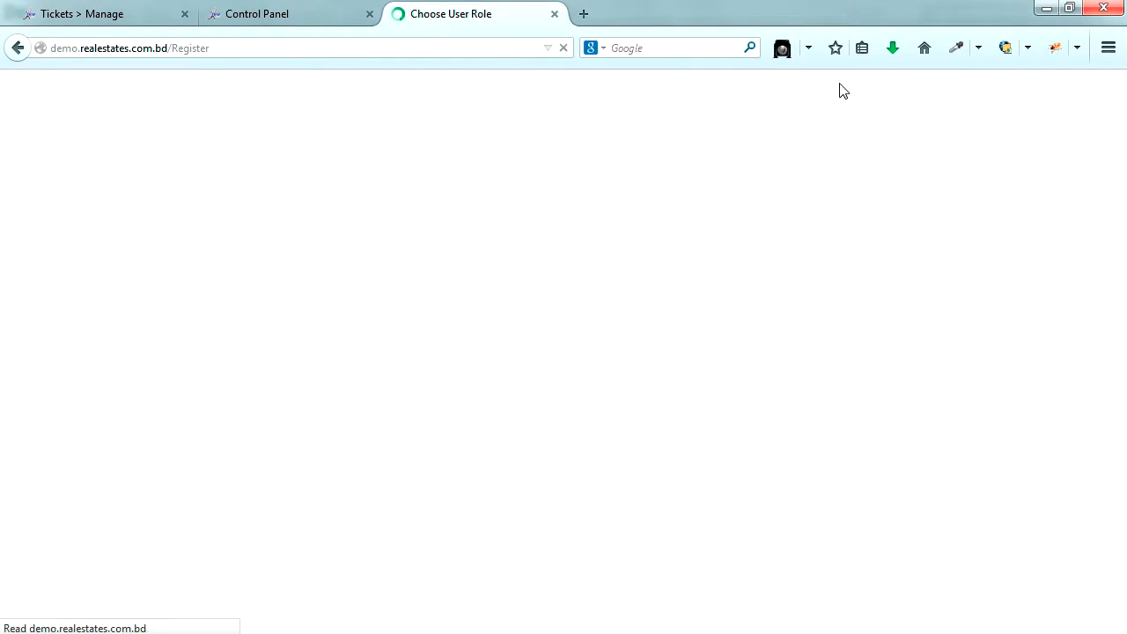
# - Pick the General user role and proceed to its registration form
pyautogui.scroll(-4, 470, 349)
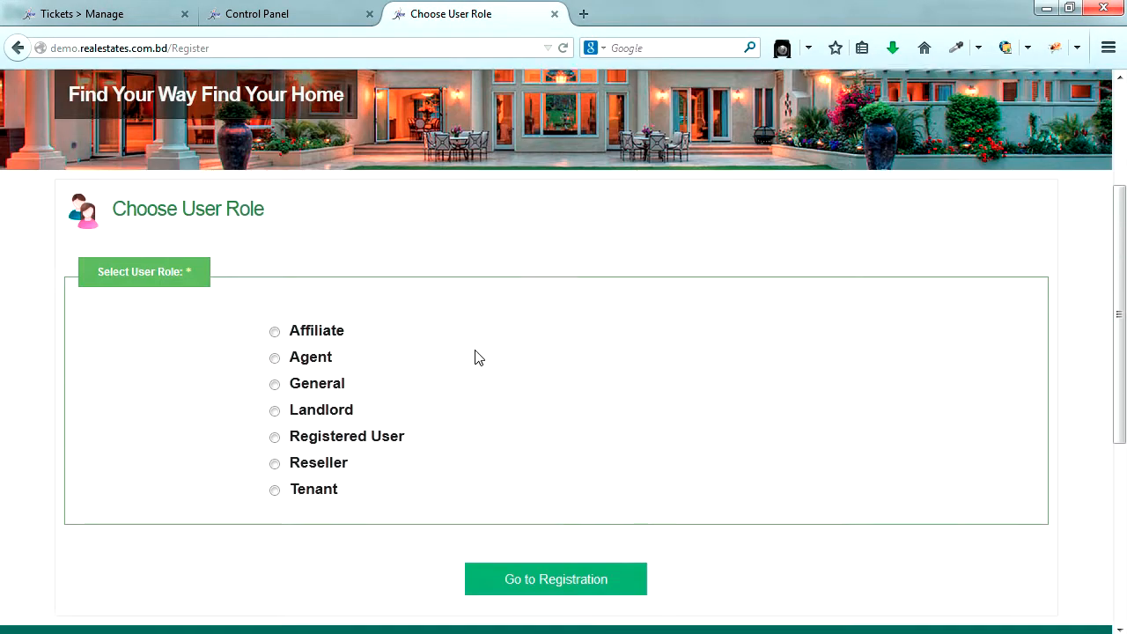
pyautogui.click(296, 388)
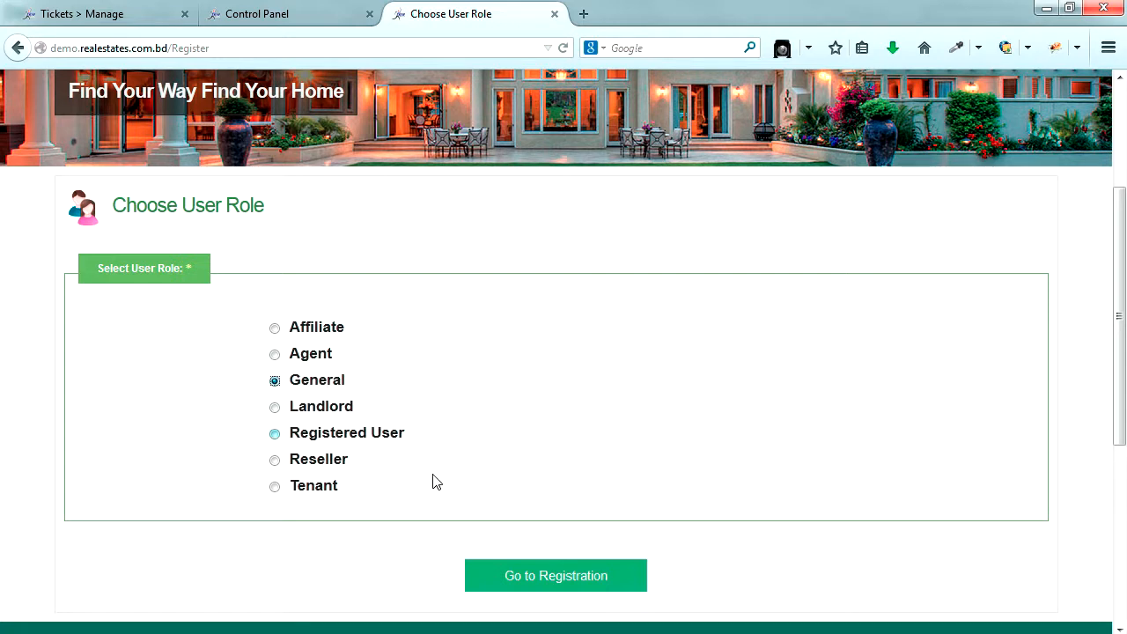
pyautogui.click(571, 581)
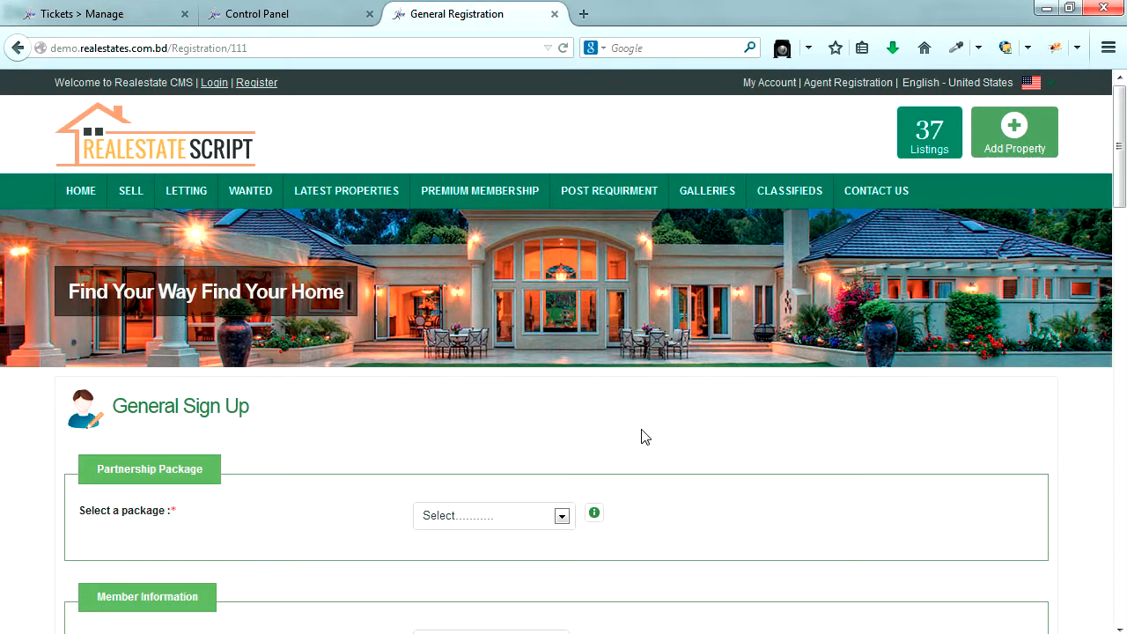
# - Select Free Package (0.00 $) as the membership package
pyautogui.scroll(-4, 642, 437)
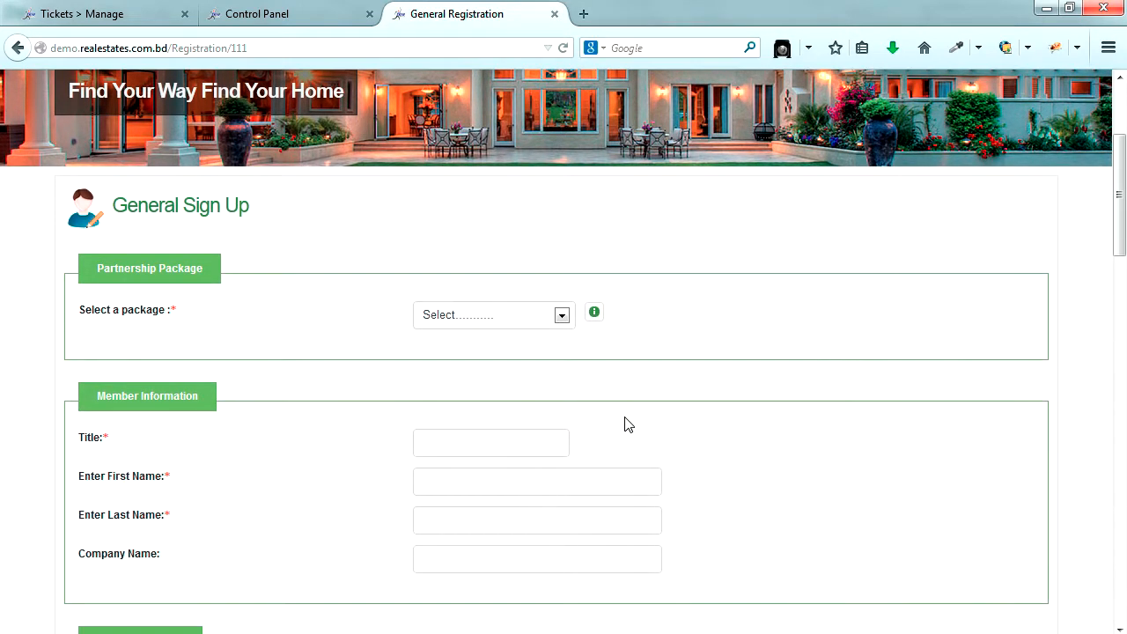
pyautogui.click(563, 319)
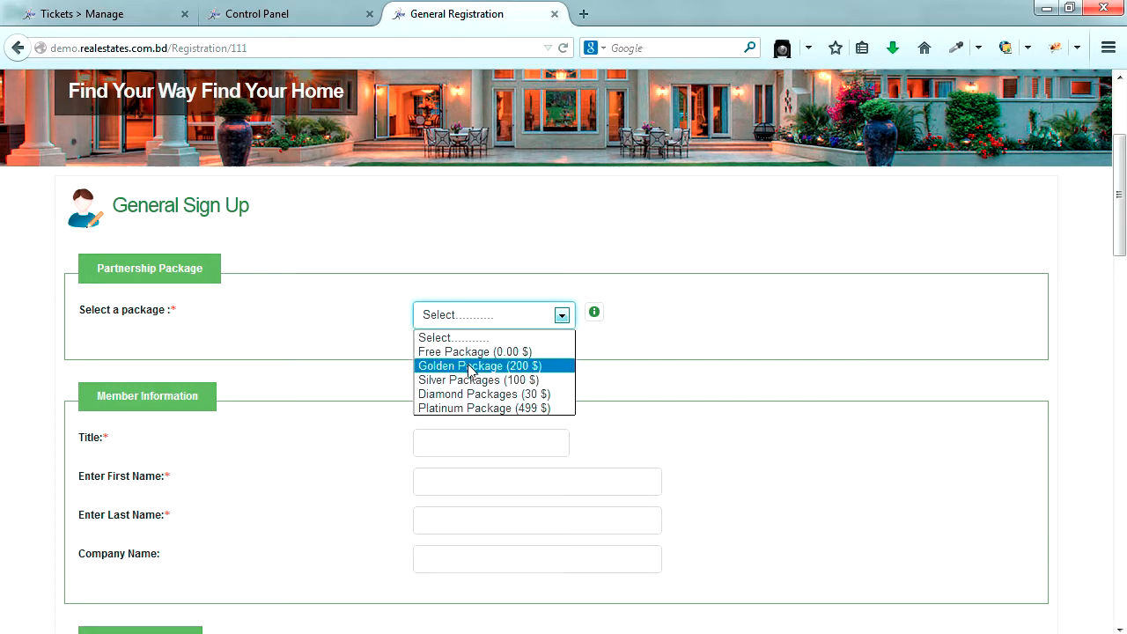
pyautogui.click(470, 366)
pyautogui.click(561, 317)
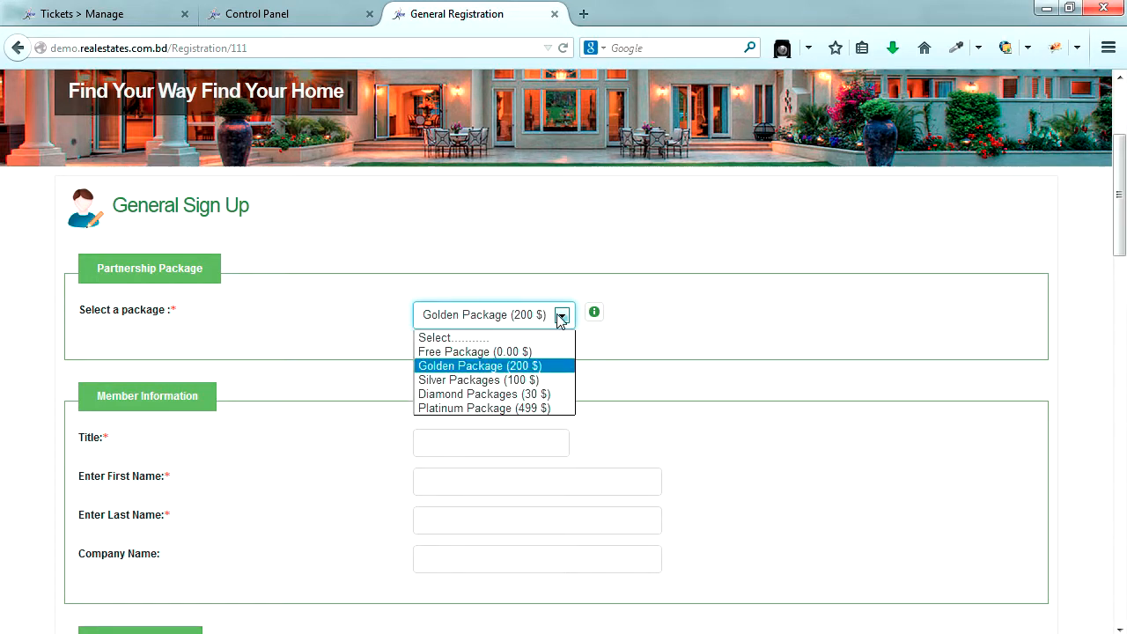
pyautogui.click(486, 353)
# - Fill in title 'M' and the member's first and last name
pyautogui.scroll(-3, 619, 357)
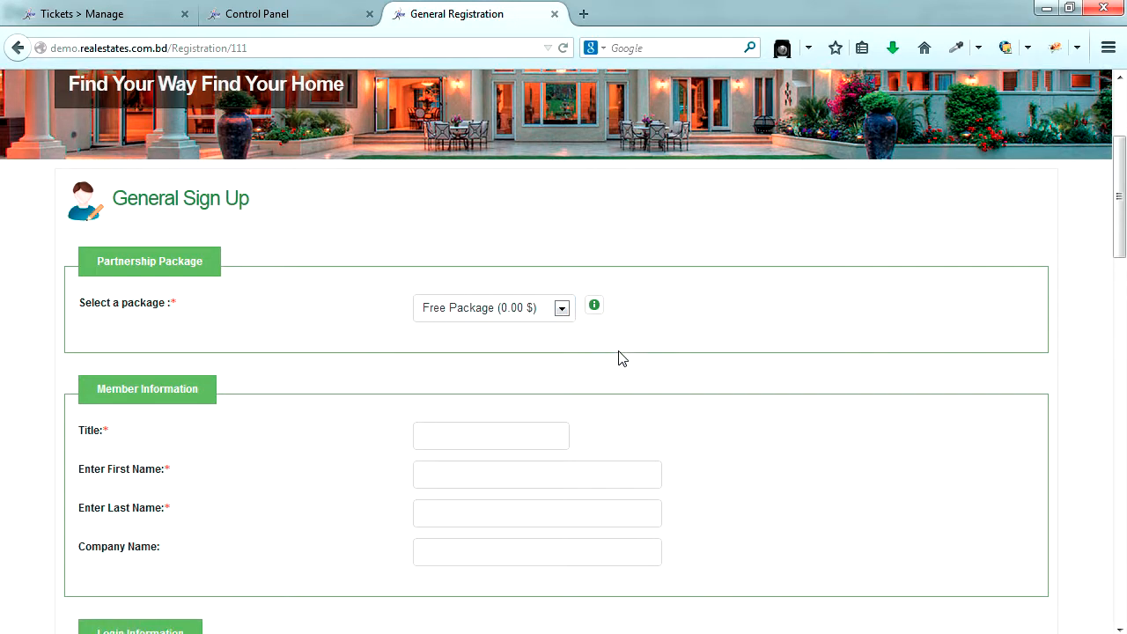
pyautogui.click(485, 249)
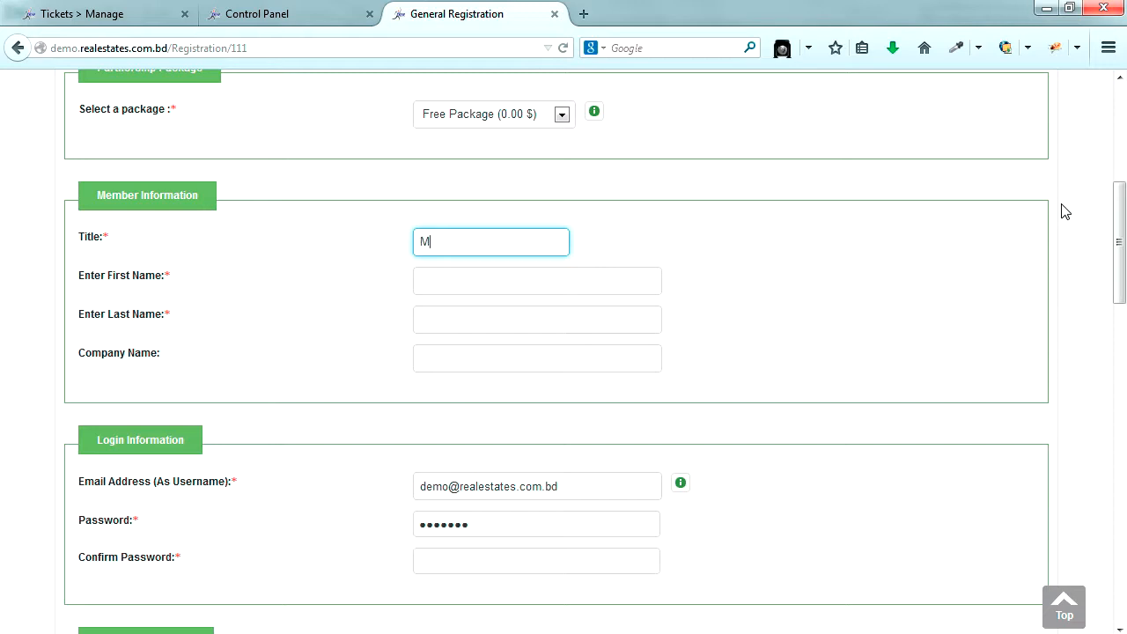
pyautogui.write('M')
pyautogui.press('Tab')
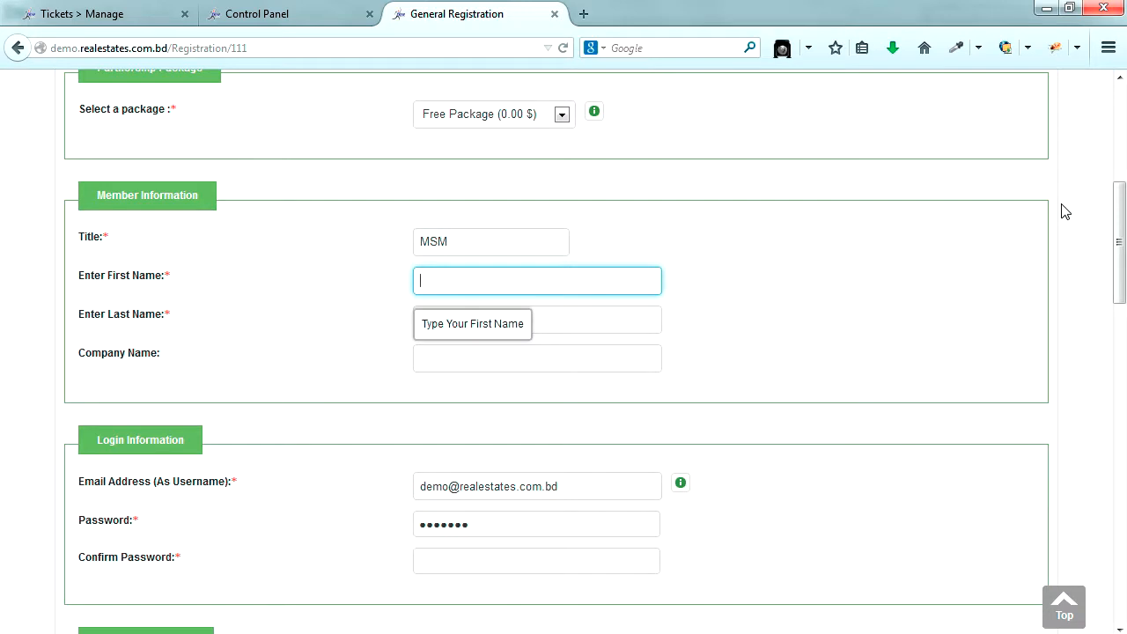
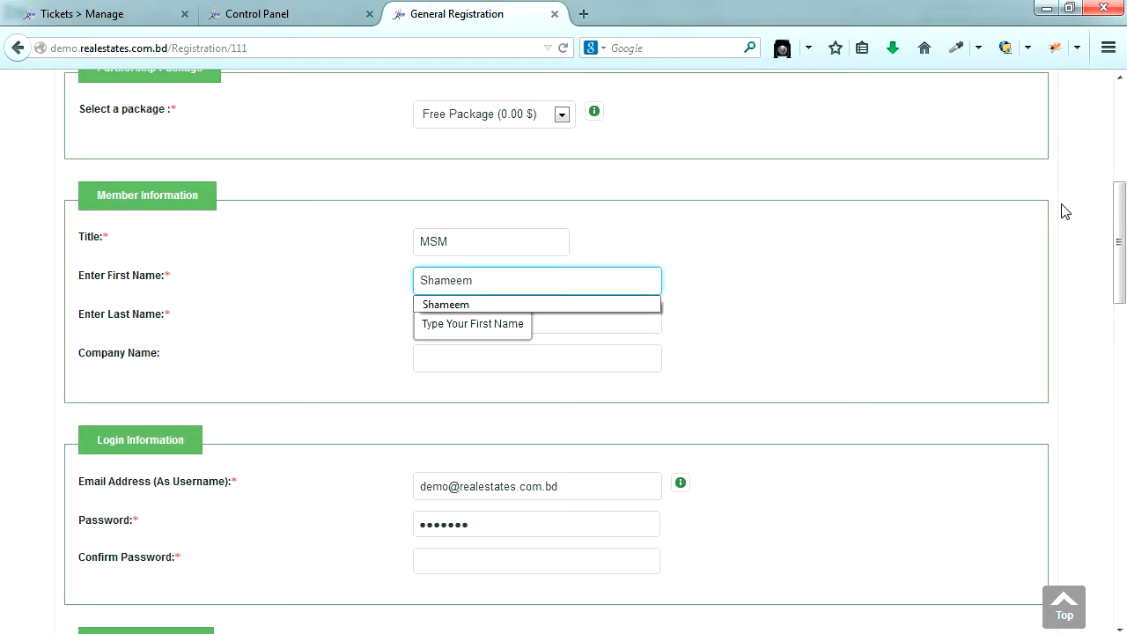
pyautogui.press('Tab')
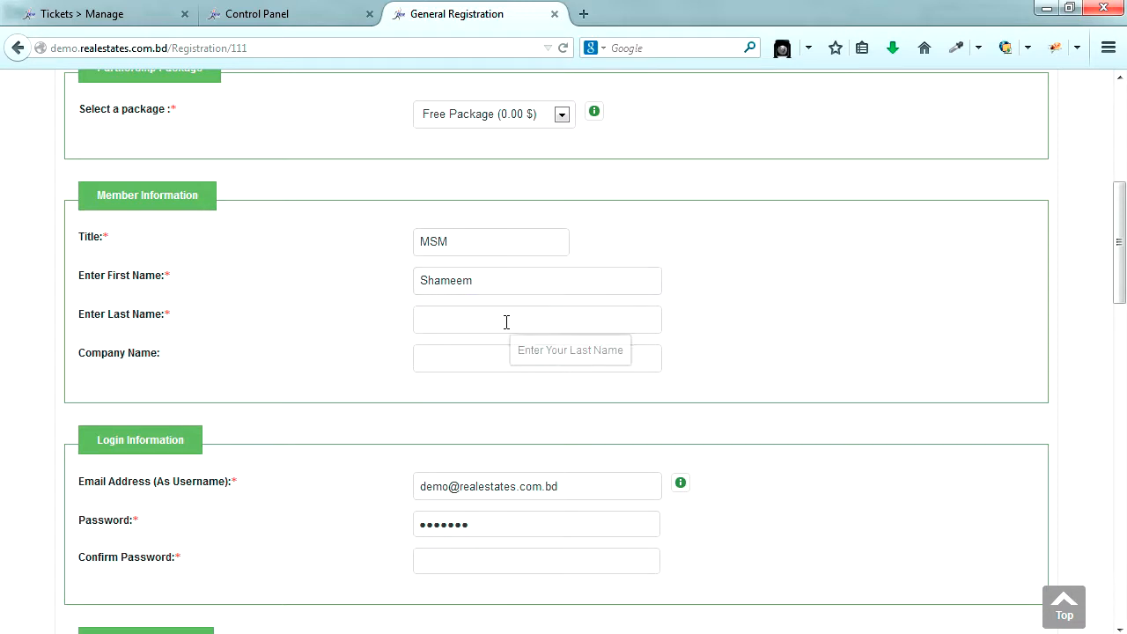
pyautogui.click(722, 299)
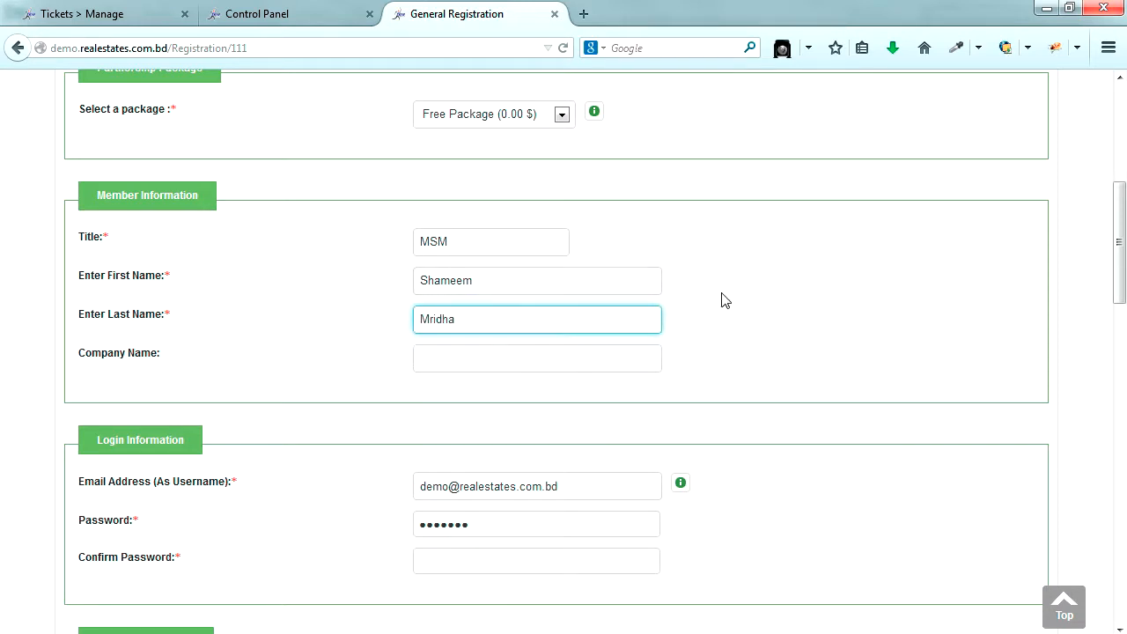
# - Replace the login e-mail, enter and confirm the password, and start the address
pyautogui.scroll(-4, 722, 299)
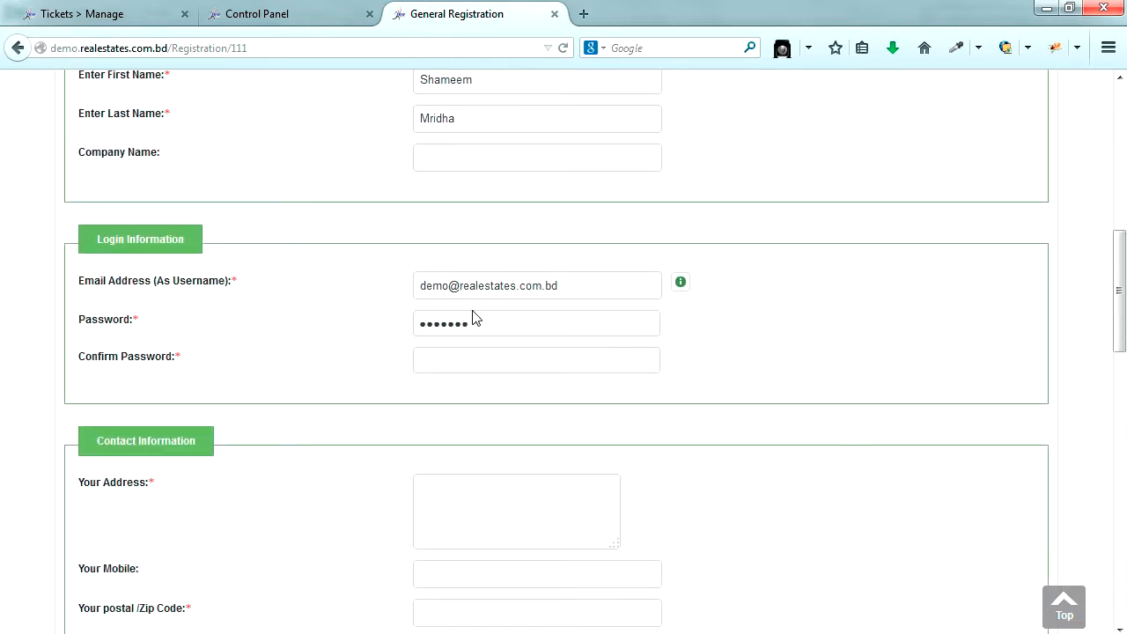
pyautogui.click(572, 284)
pyautogui.hotkey('ctrl', 'a')
pyautogui.write('dev')
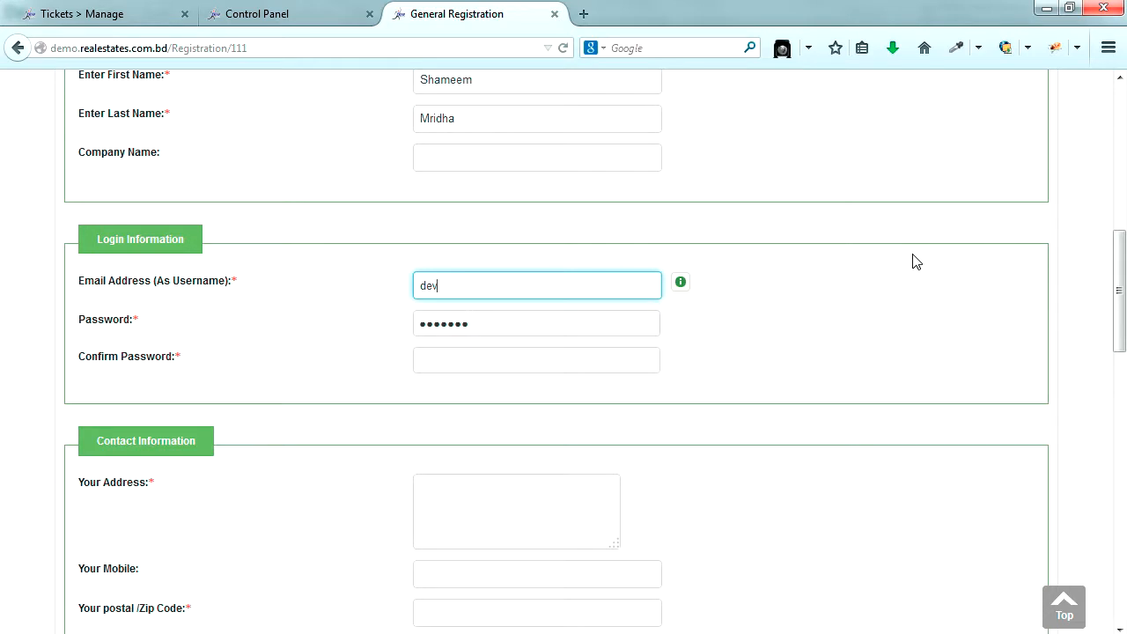
pyautogui.write('@yoursite.com')
pyautogui.press('Tab')
pyautogui.write('1')
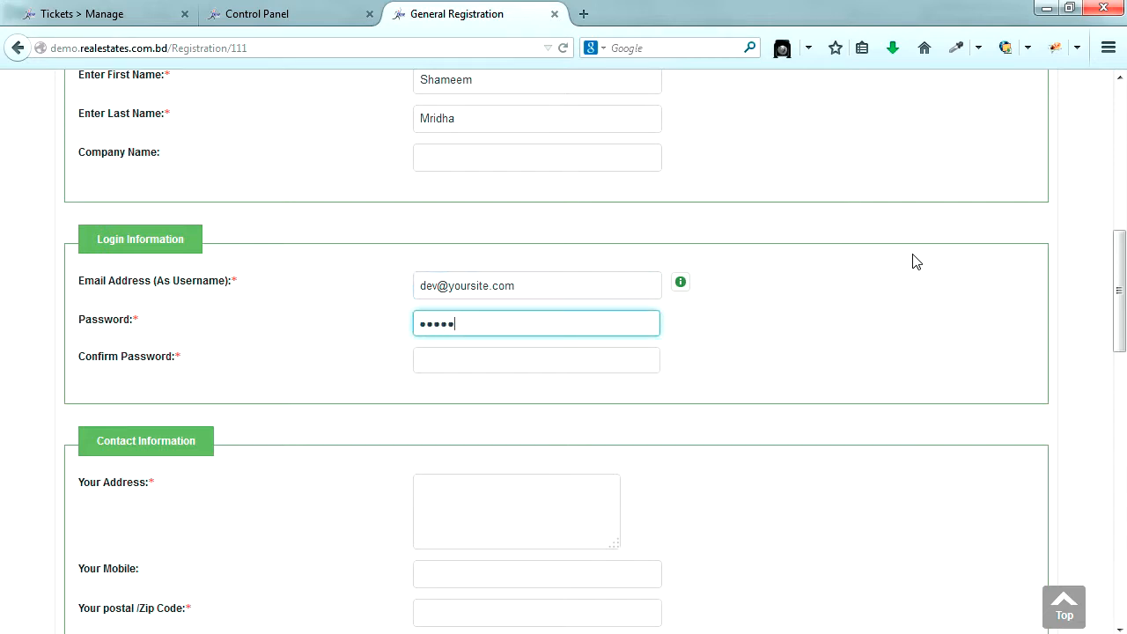
pyautogui.press('Tab')
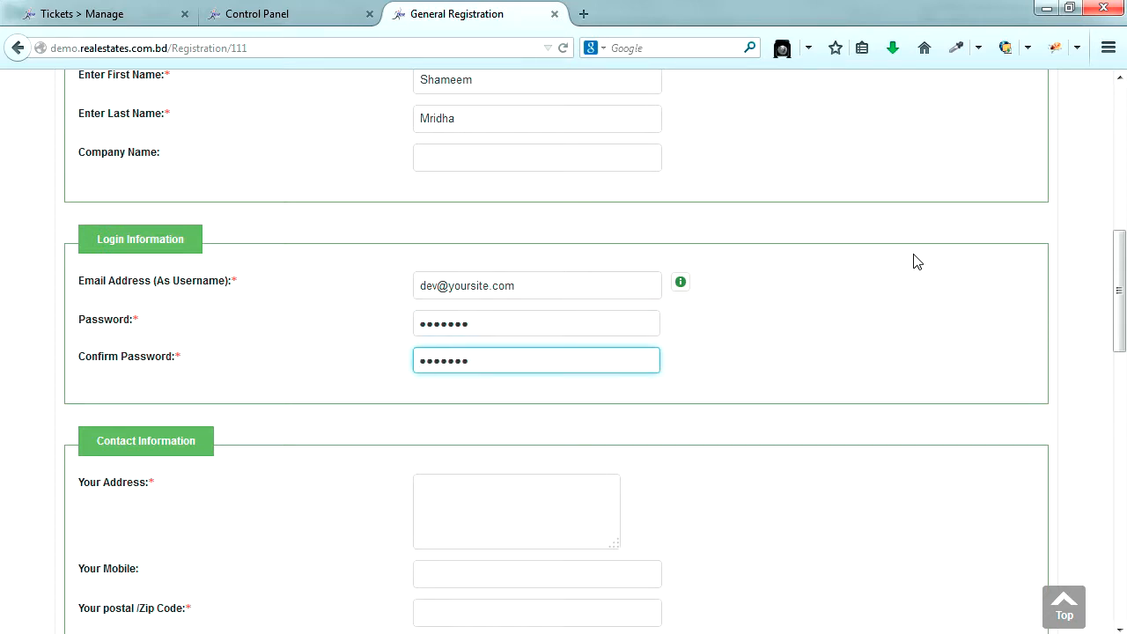
pyautogui.scroll(-2, 734, 505)
pyautogui.click(490, 417)
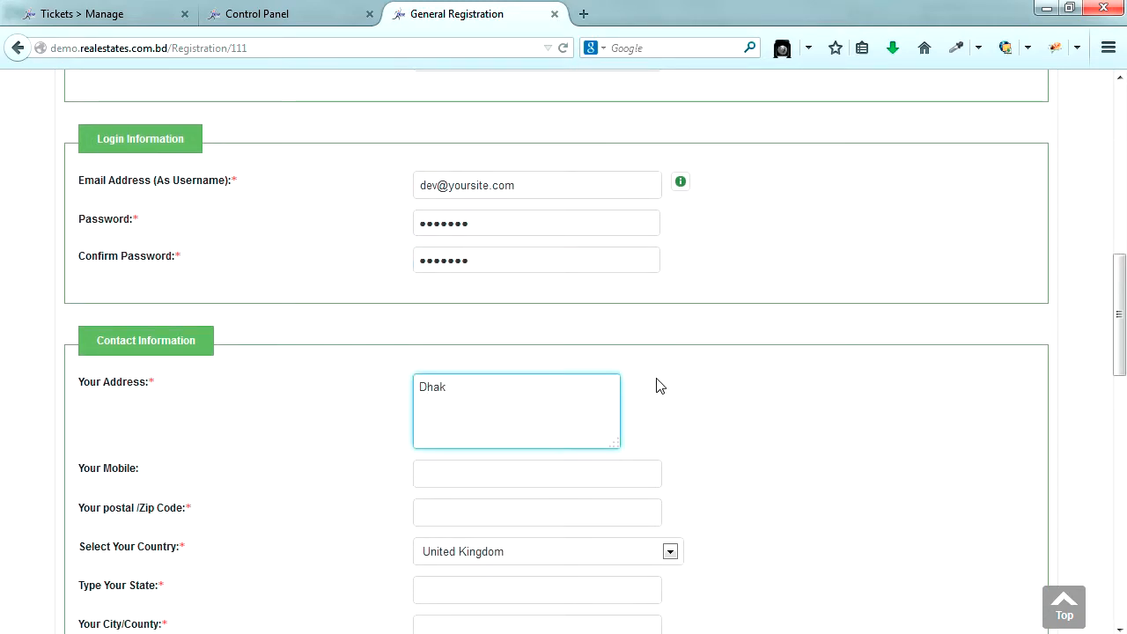
# - Set the country to Bangladesh
pyautogui.scroll(-6, 601, 317)
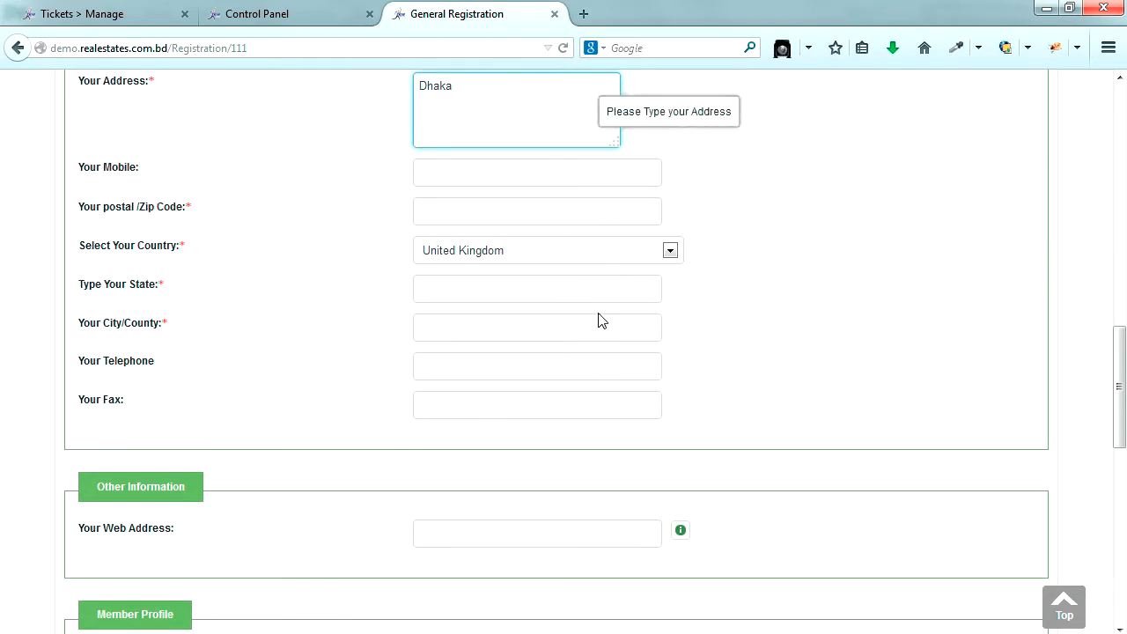
pyautogui.click(493, 258)
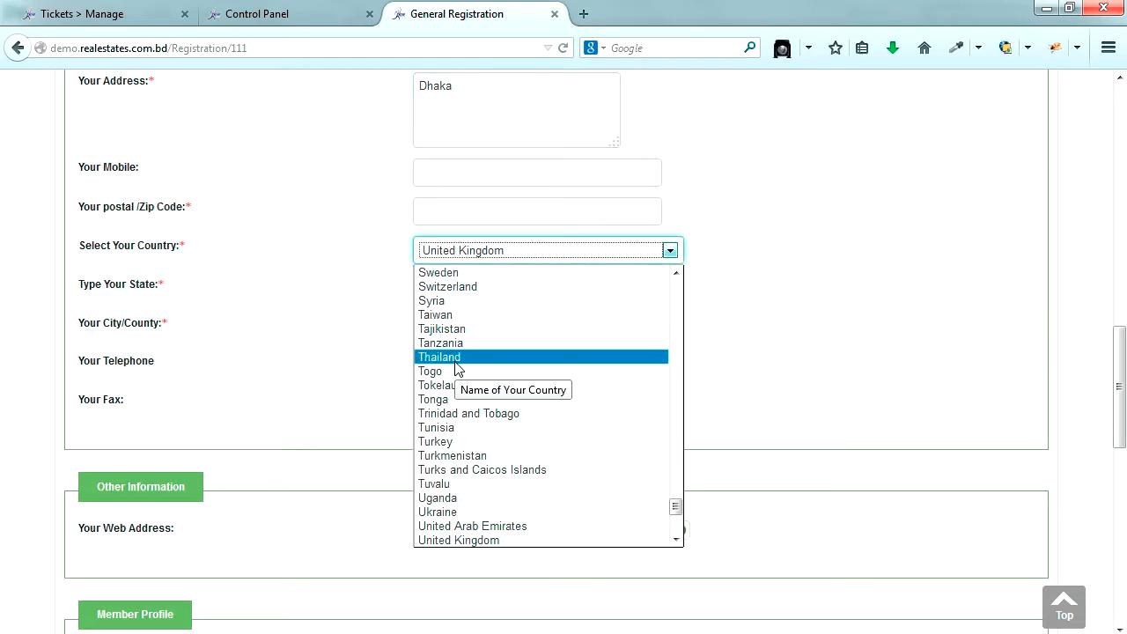
pyautogui.write('ban')
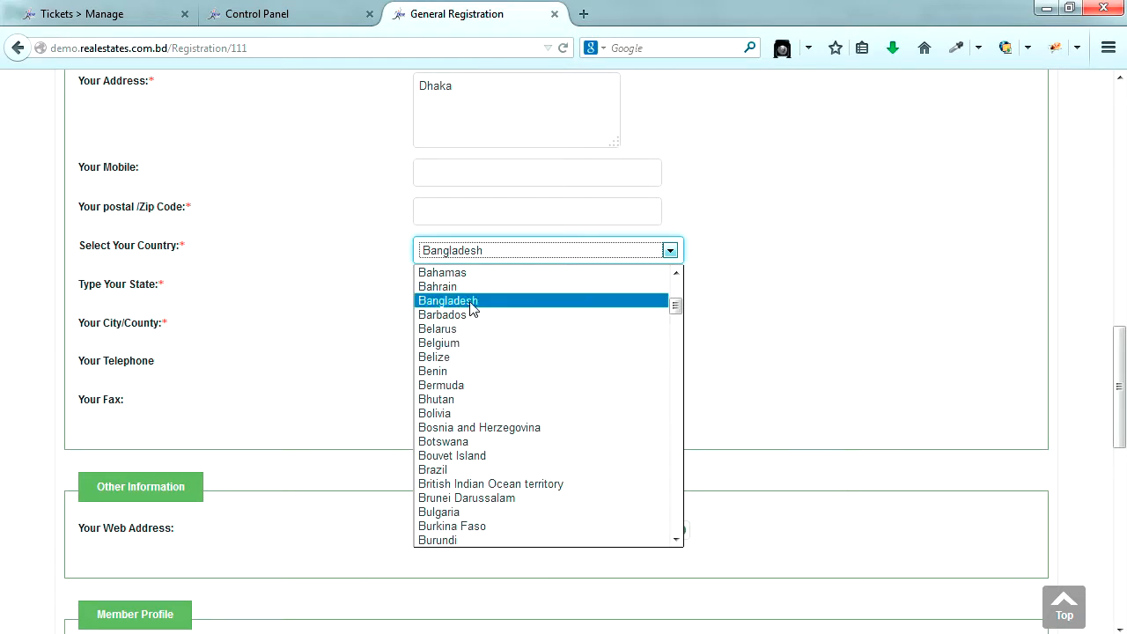
pyautogui.click(471, 302)
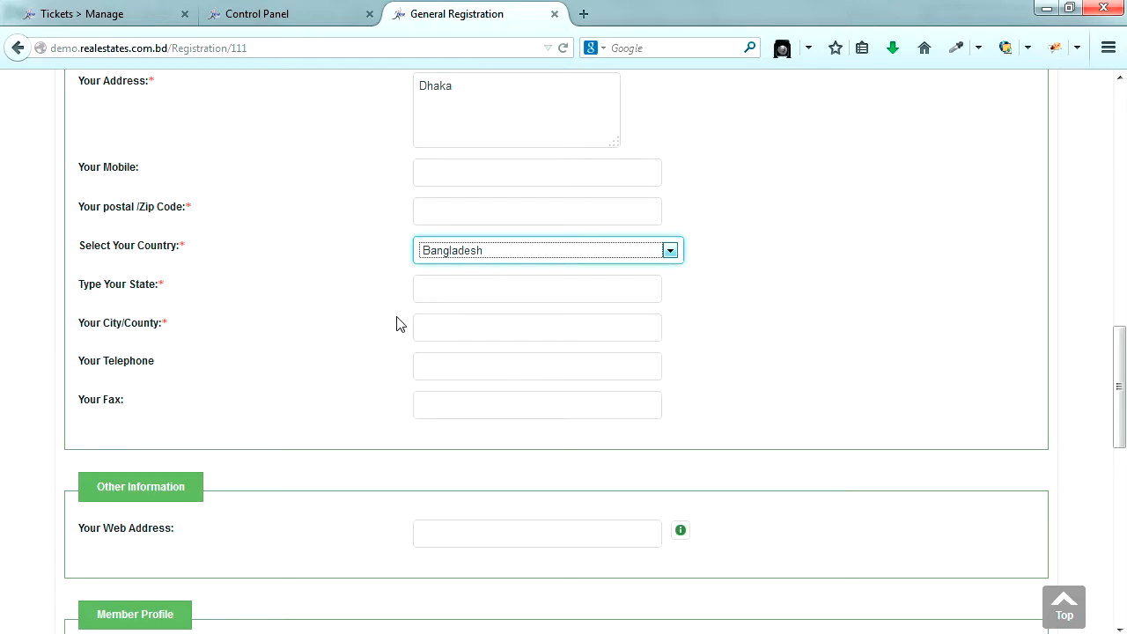
pyautogui.click(165, 323)
# - Enter state and city Dhaka, fill in the image verification code, and submit
pyautogui.click(430, 285)
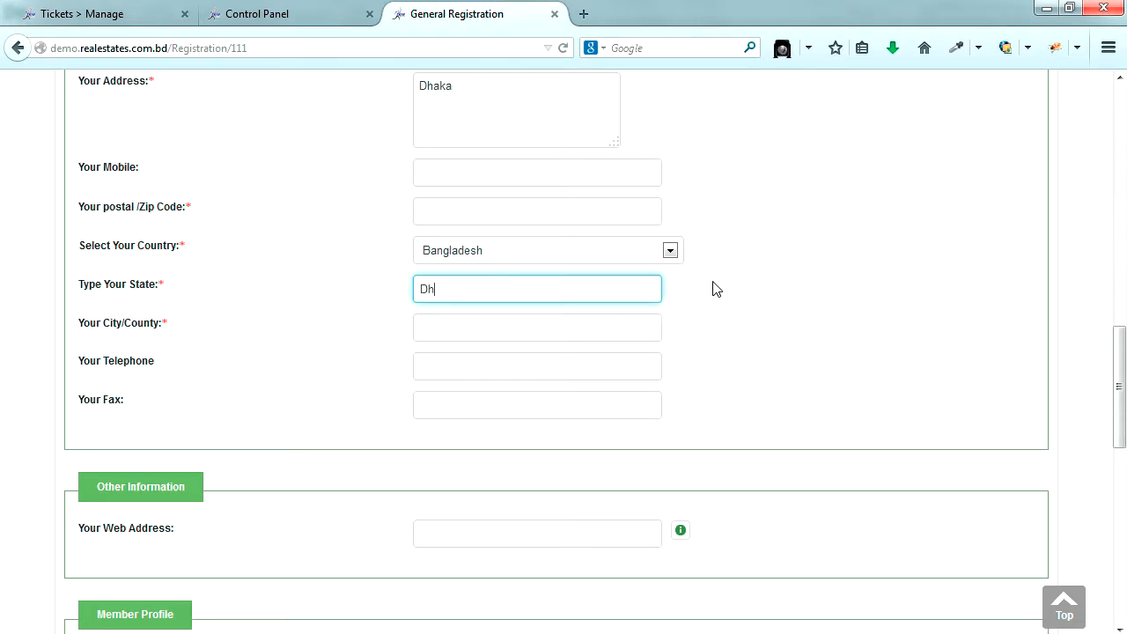
pyautogui.press('Tab')
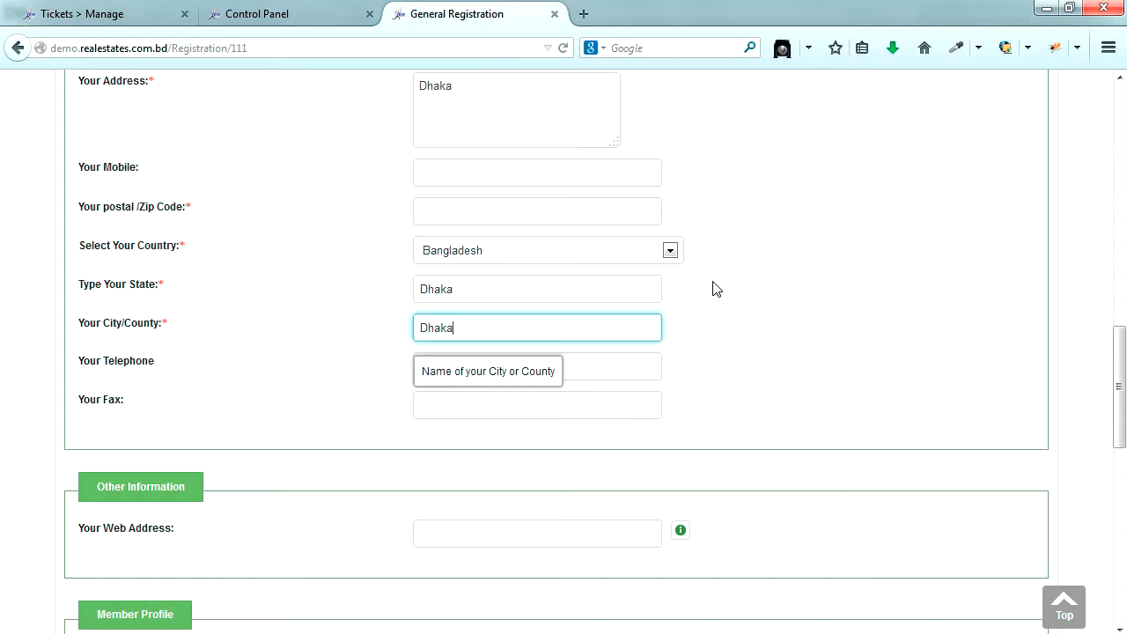
pyautogui.click(717, 358)
pyautogui.scroll(-3, 702, 375)
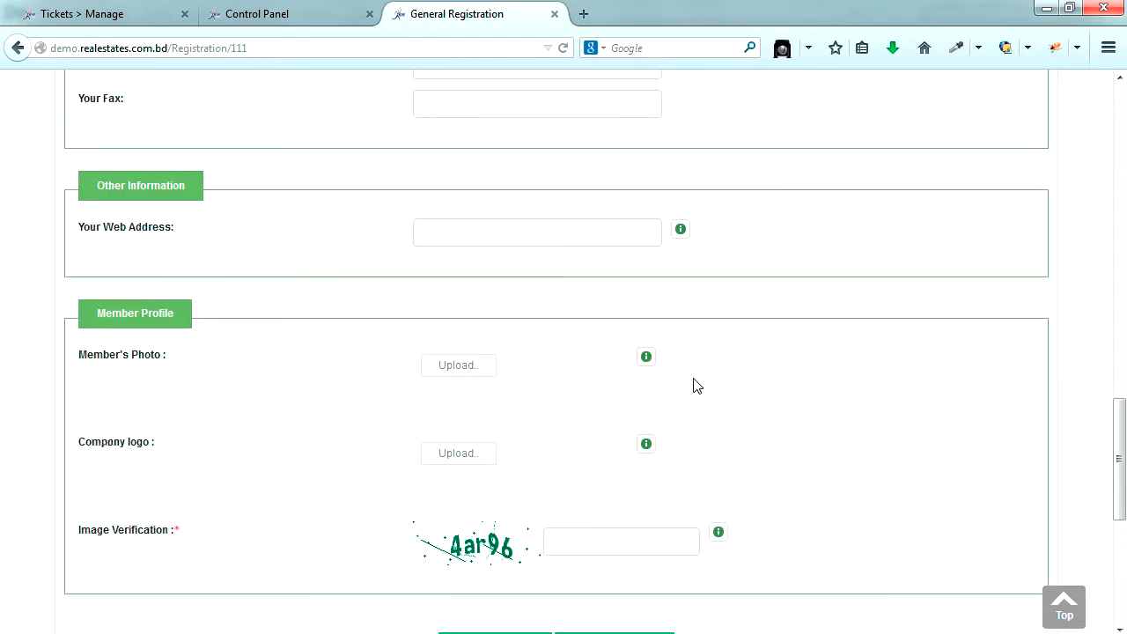
pyautogui.scroll(-3, 697, 386)
pyautogui.click(597, 341)
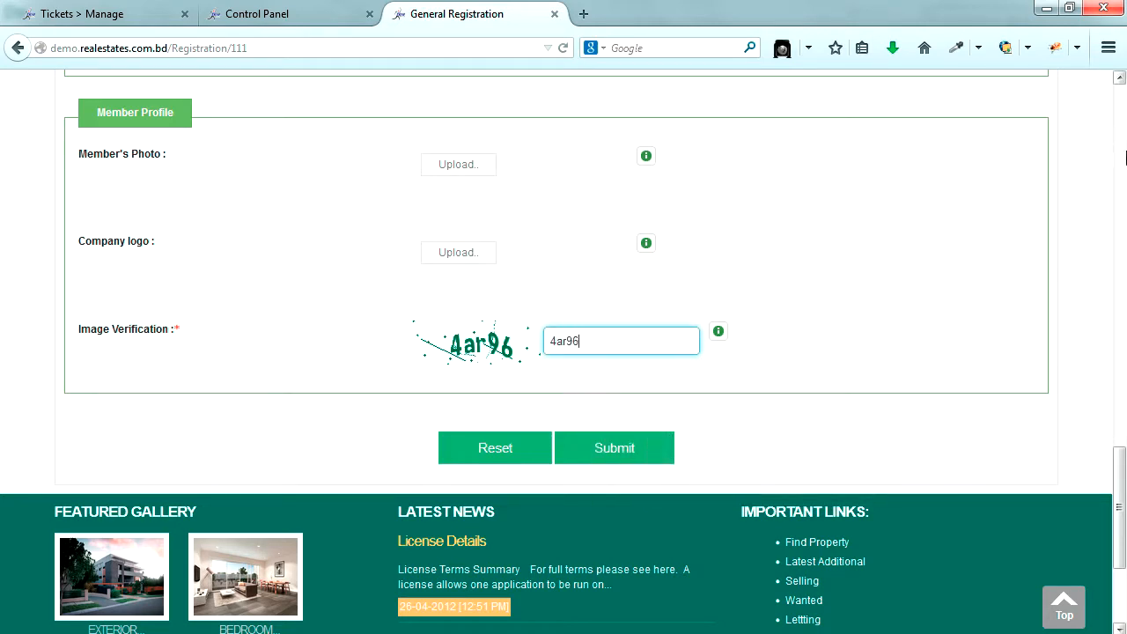
pyautogui.click(625, 454)
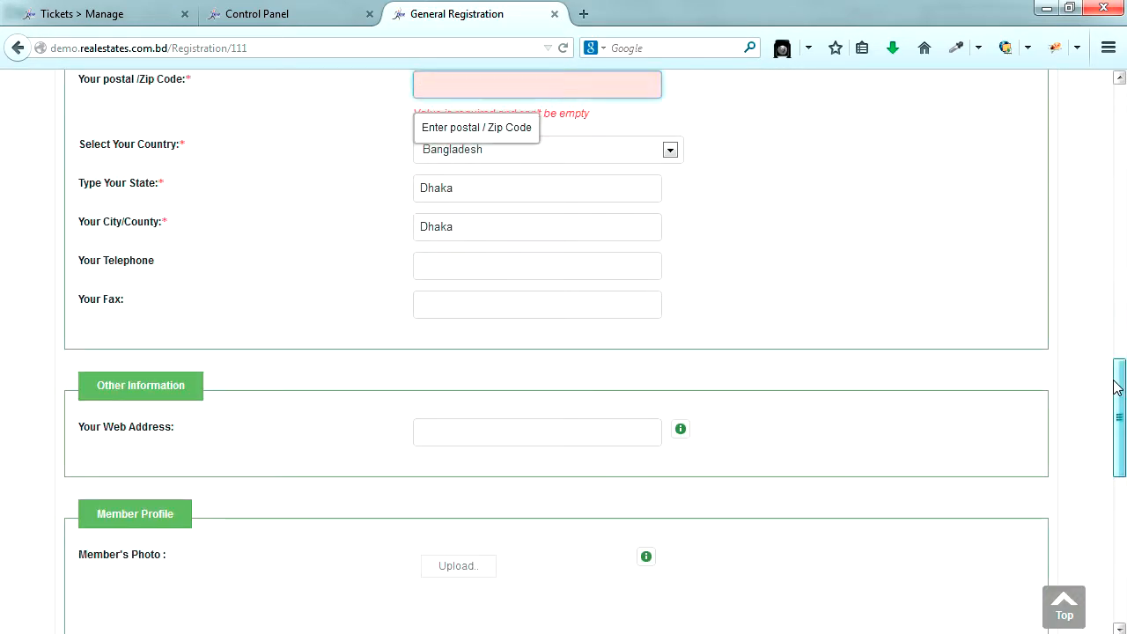
# - Replace the image verification code with a new one and submit the registration
pyautogui.scroll(4, 1118, 388)
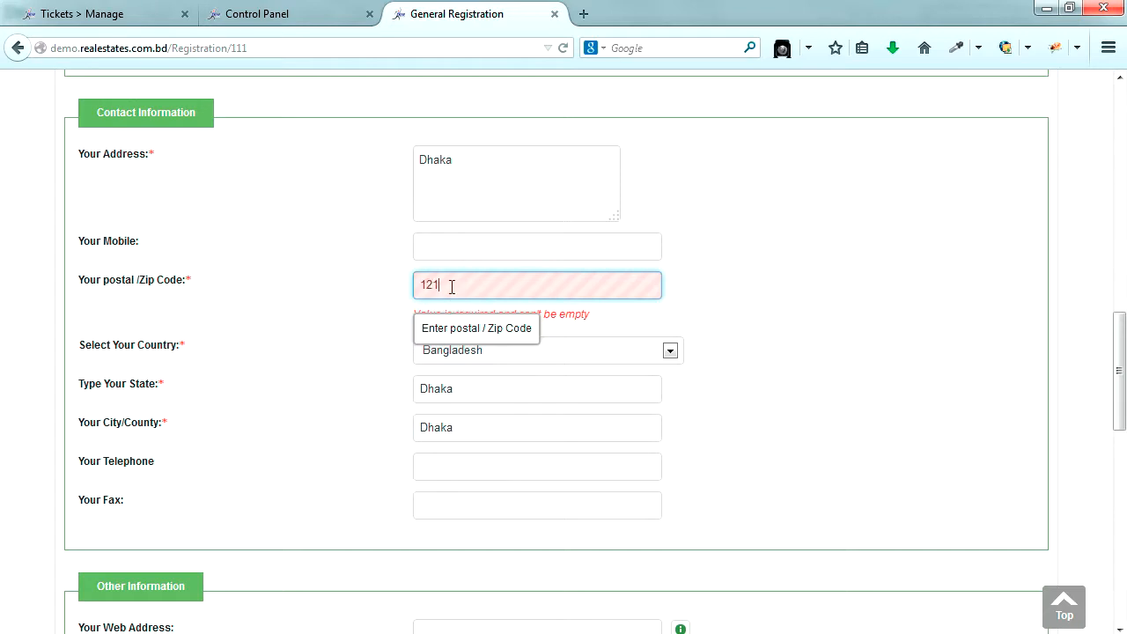
pyautogui.scroll(-9, 1054, 321)
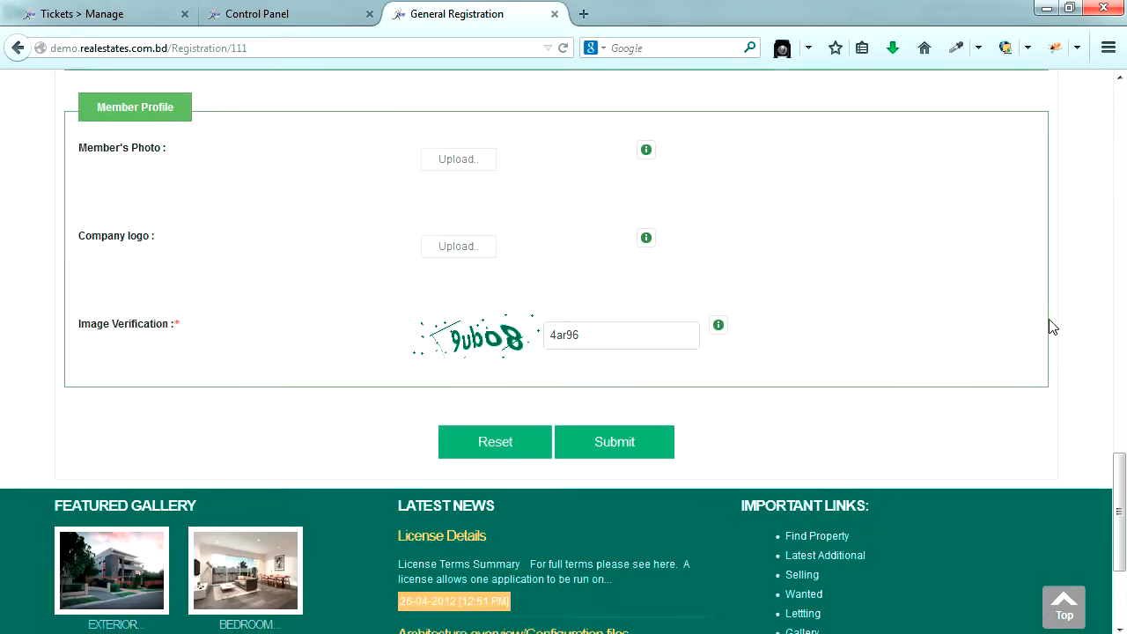
pyautogui.click(581, 119)
pyautogui.doubleClick(581, 119)
pyautogui.write('9ub')
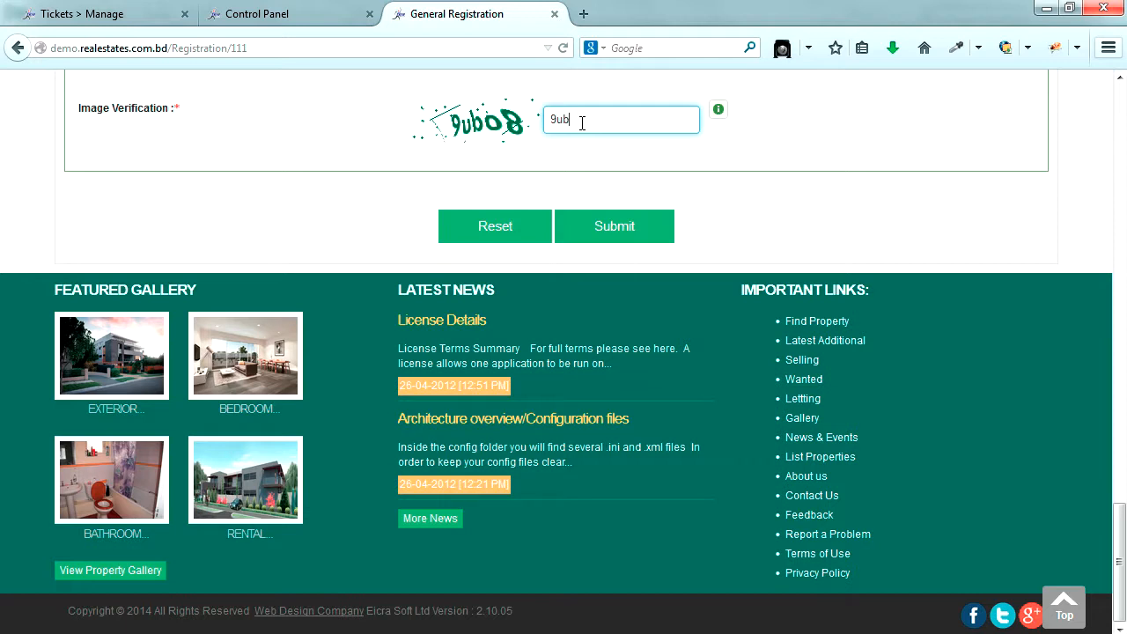
pyautogui.write('080')
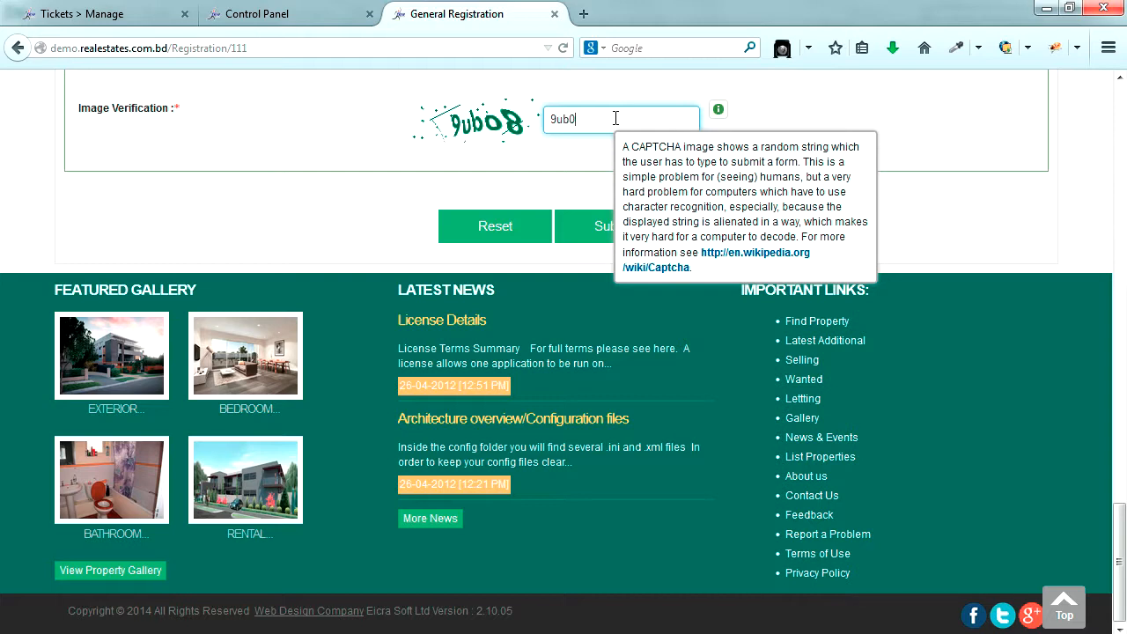
pyautogui.click(612, 229)
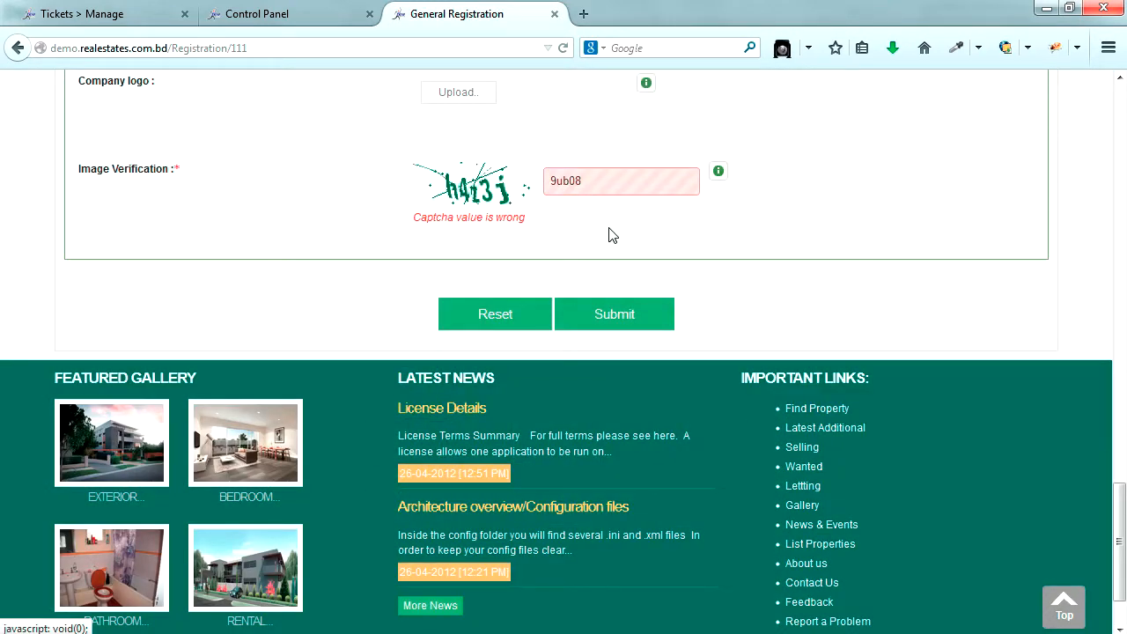
# - Retype the code for each new captcha and resubmit until it is accepted
pyautogui.doubleClick(590, 184)
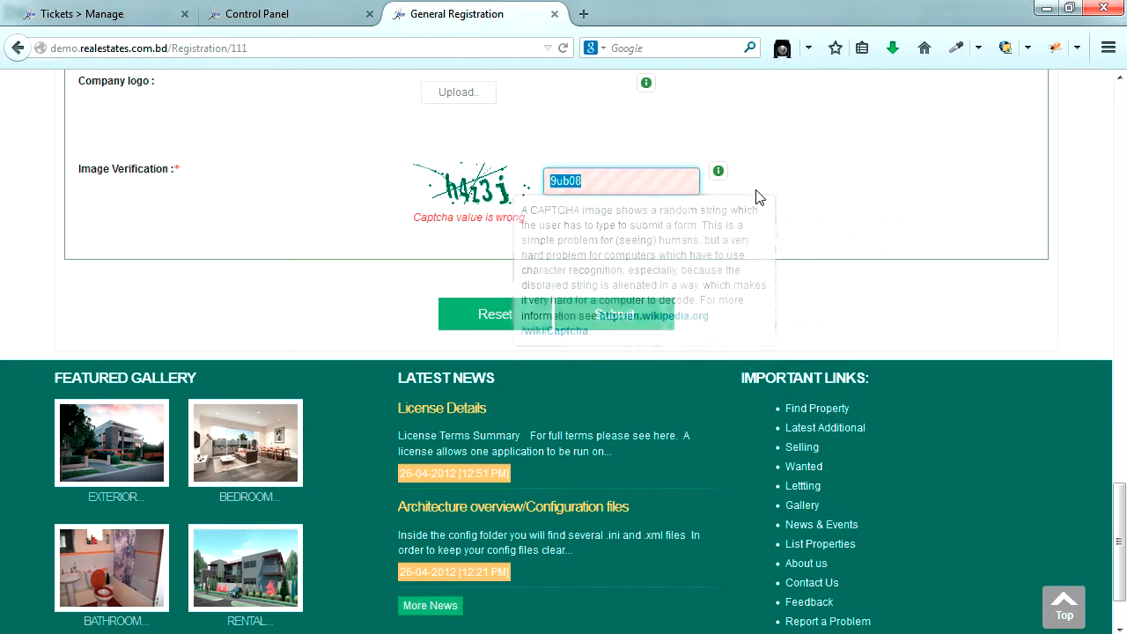
pyautogui.write('h4zj')
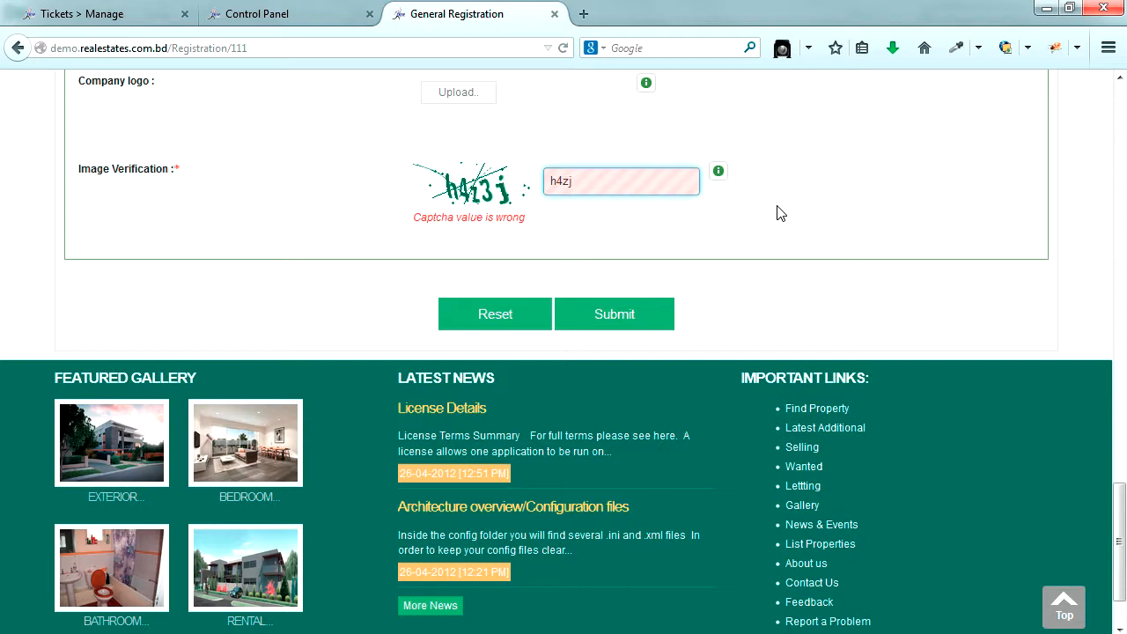
pyautogui.click(629, 317)
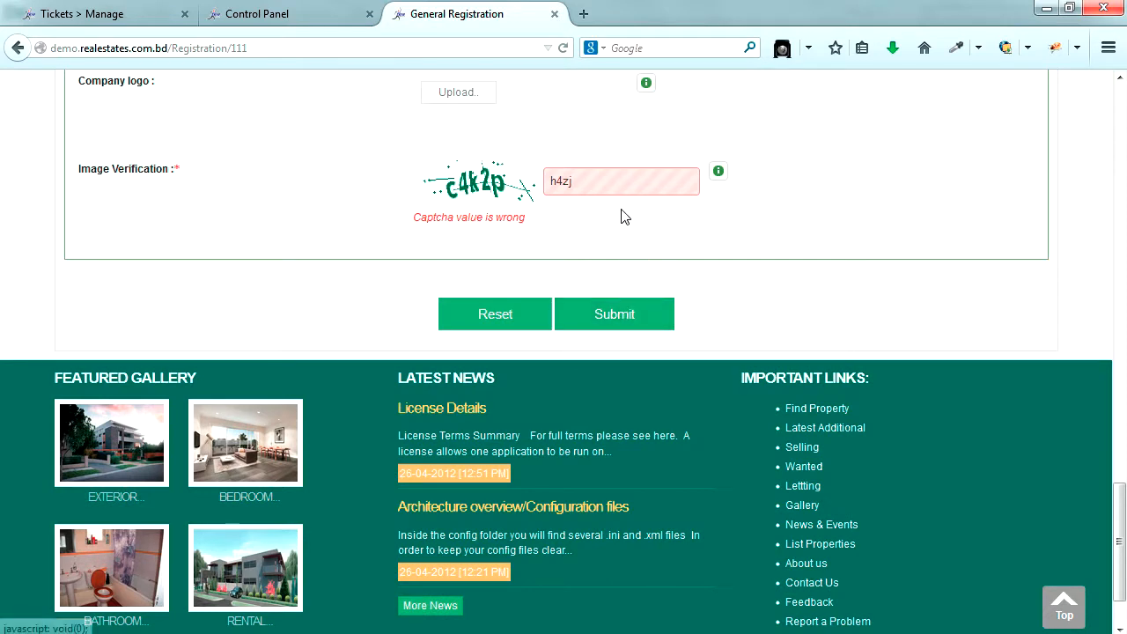
pyautogui.doubleClick(590, 182)
pyautogui.write('c4k2')
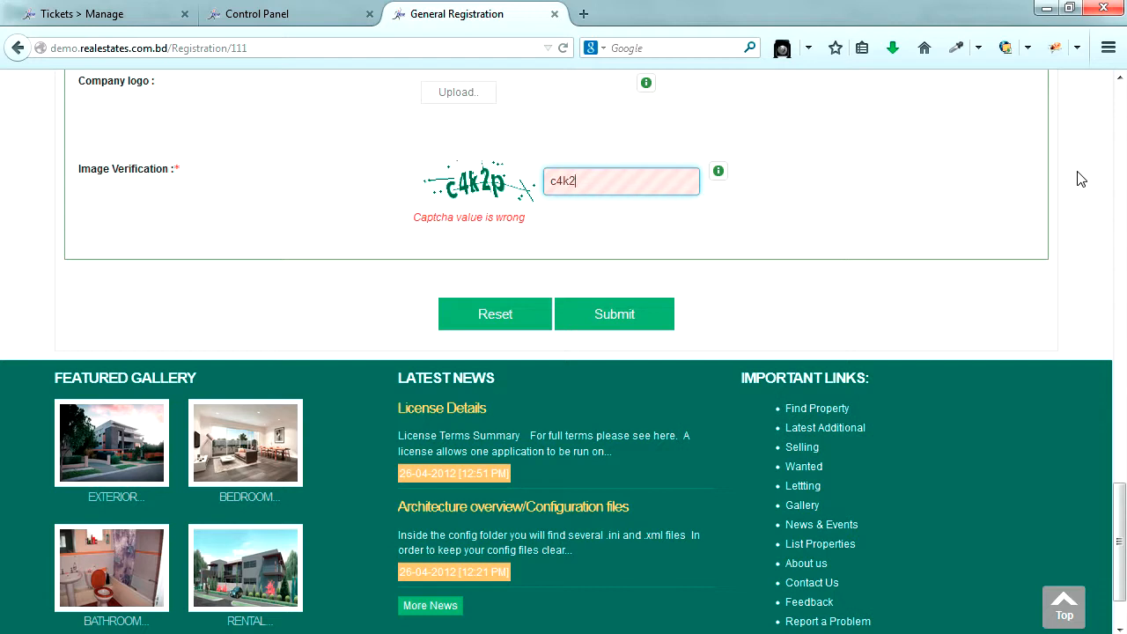
pyautogui.write('p')
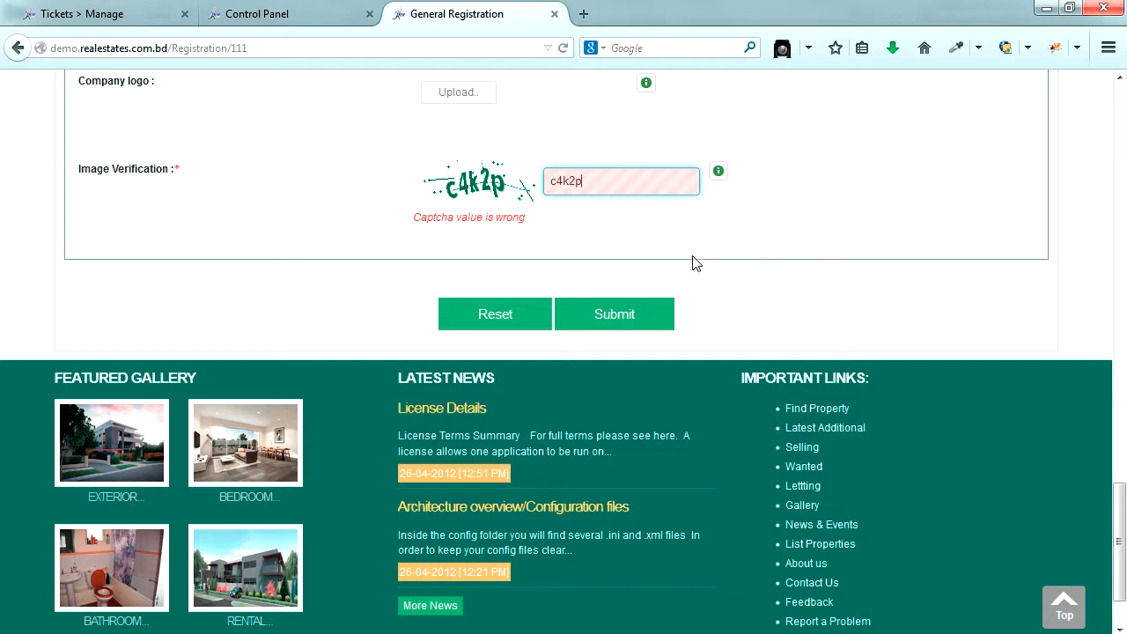
pyautogui.click(628, 315)
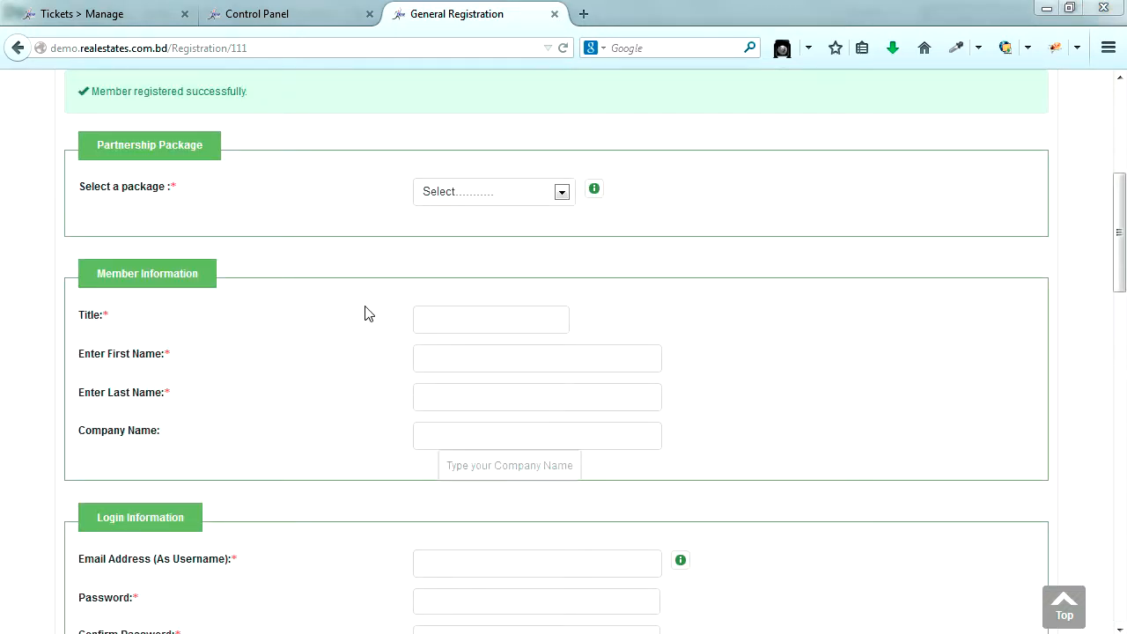
# - Highlight the registration success message
pyautogui.click(570, 186)
pyautogui.scroll(3, 452, 168)
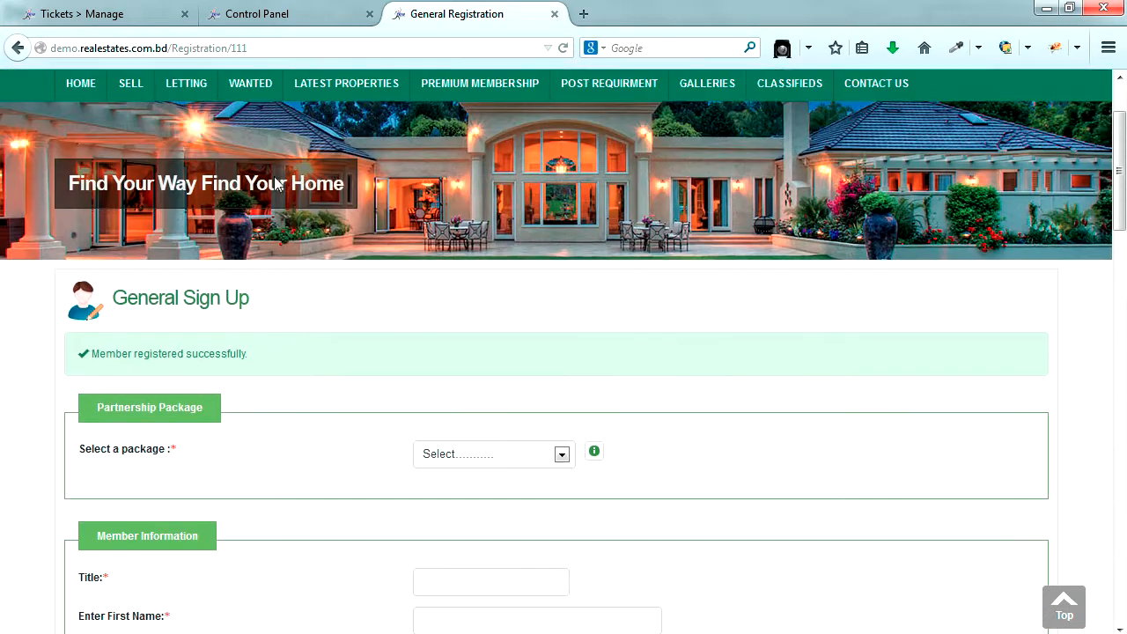
pyautogui.moveTo(248, 398); pyautogui.dragTo(96, 399)
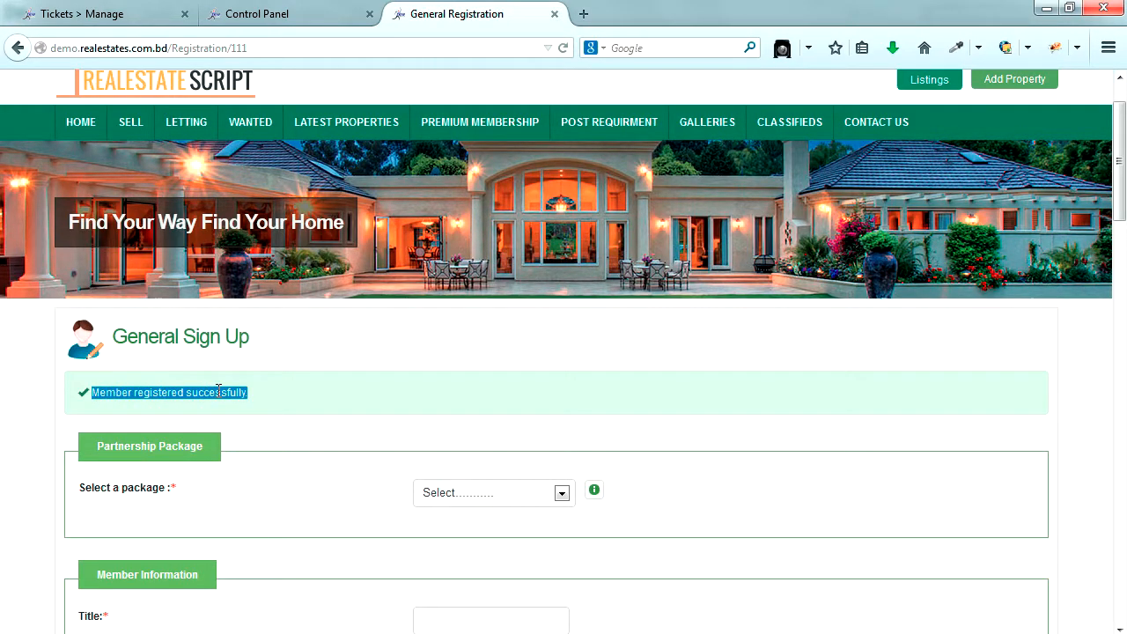
# - Log in to the admin control panel and open Manage Users in a new tab
pyautogui.click(314, 15)
pyautogui.click(564, 398)
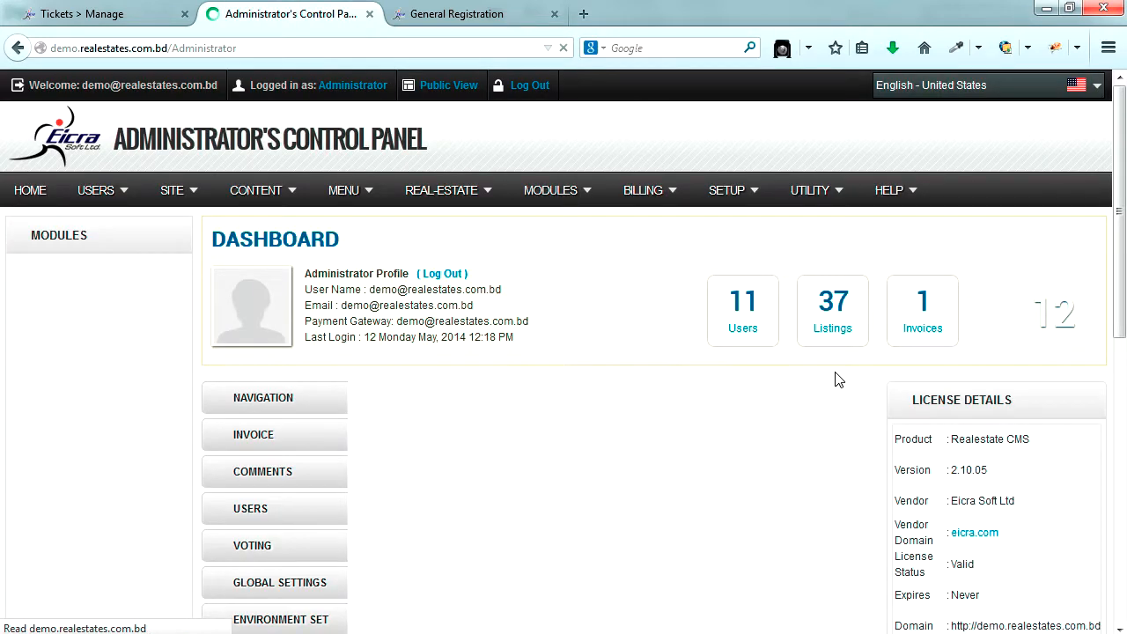
pyautogui.moveTo(91, 198)
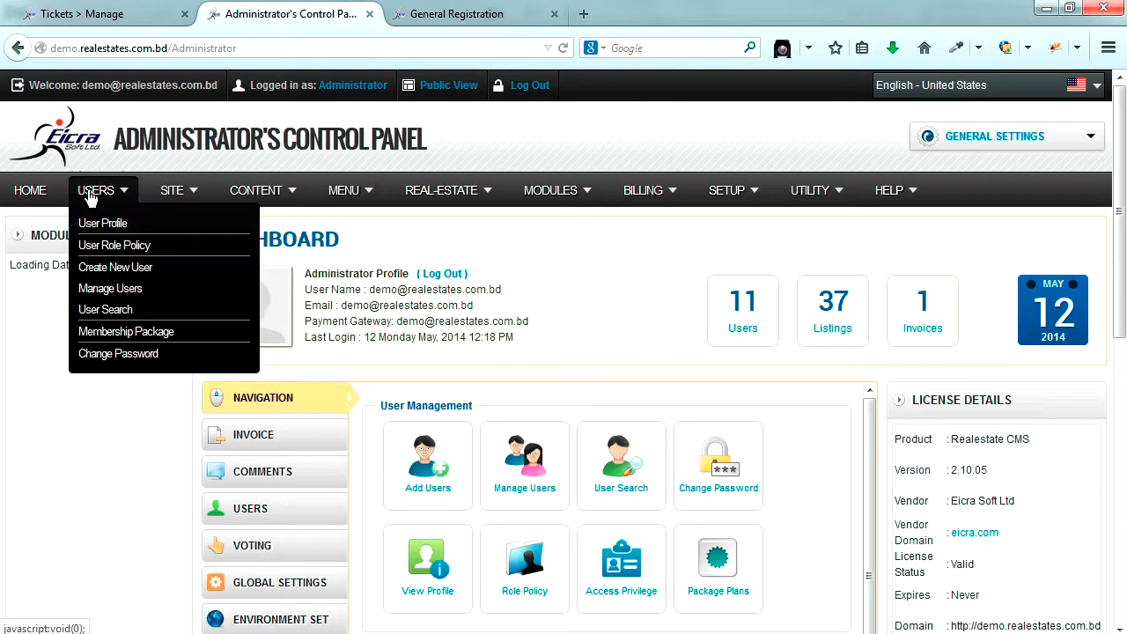
pyautogui.rightClick(107, 293)
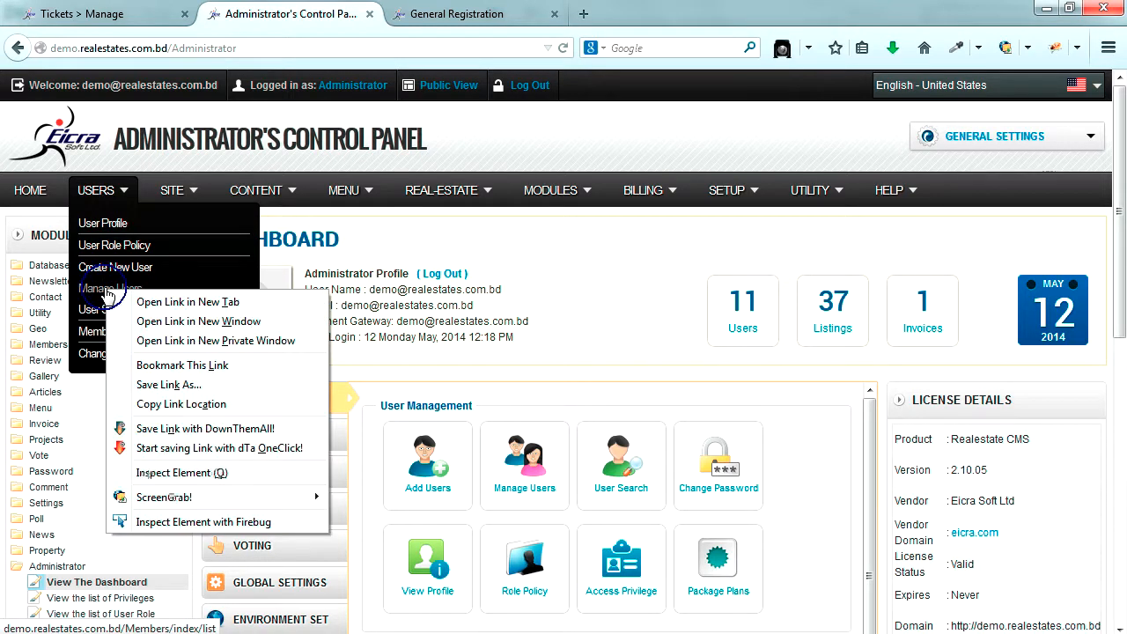
pyautogui.click(152, 304)
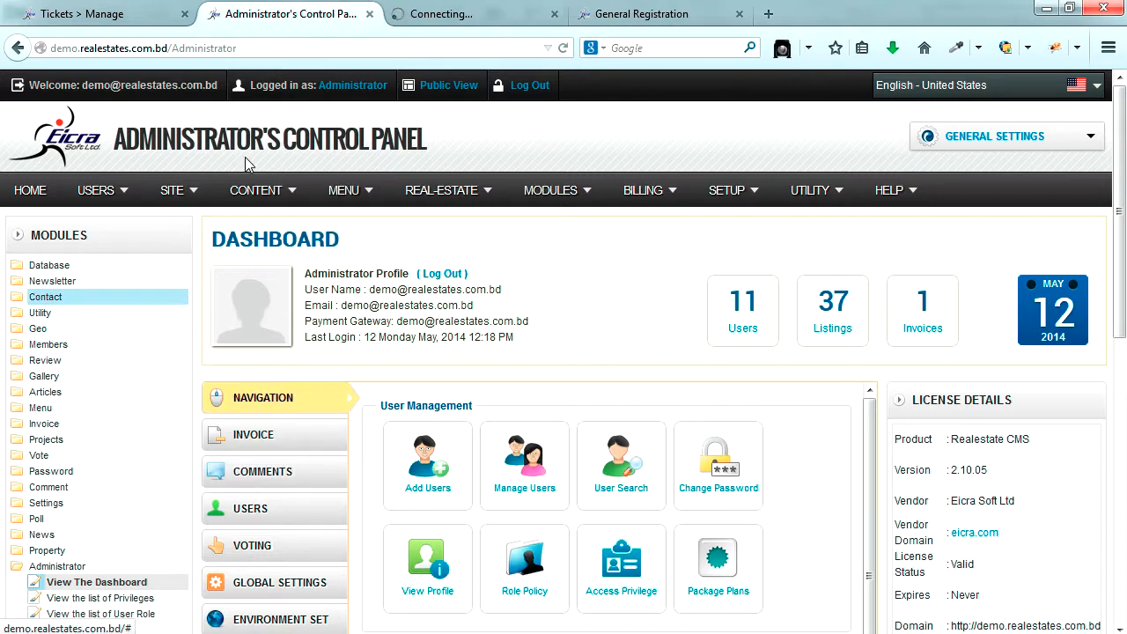
# - Confirm the new member is listed as ID 15 with the General role
pyautogui.click(487, 19)
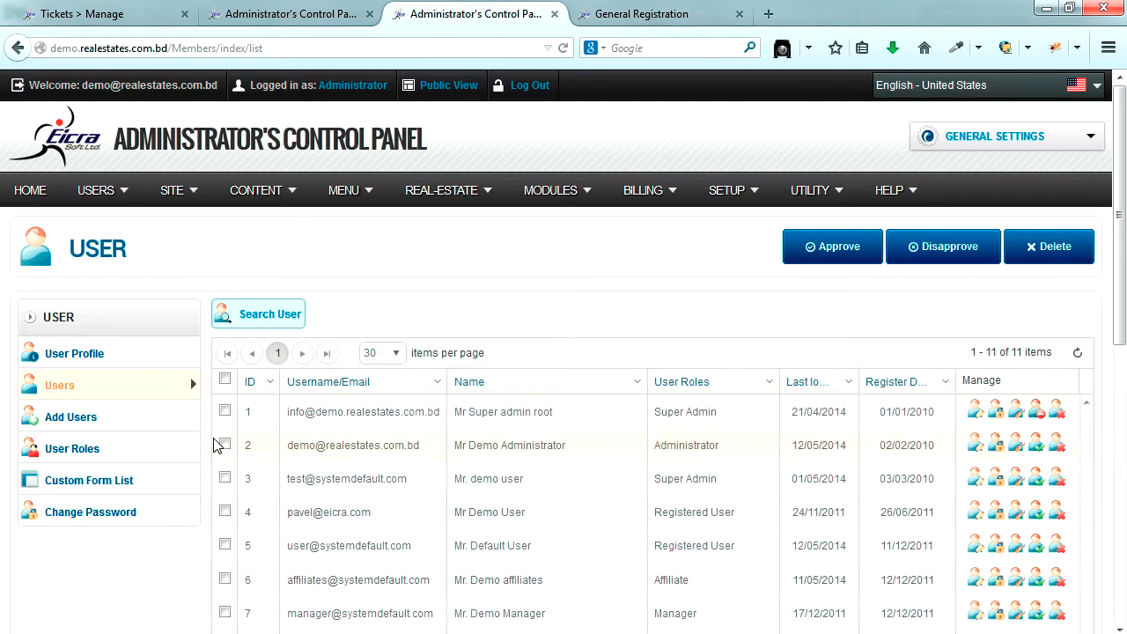
pyautogui.scroll(-5, 216, 445)
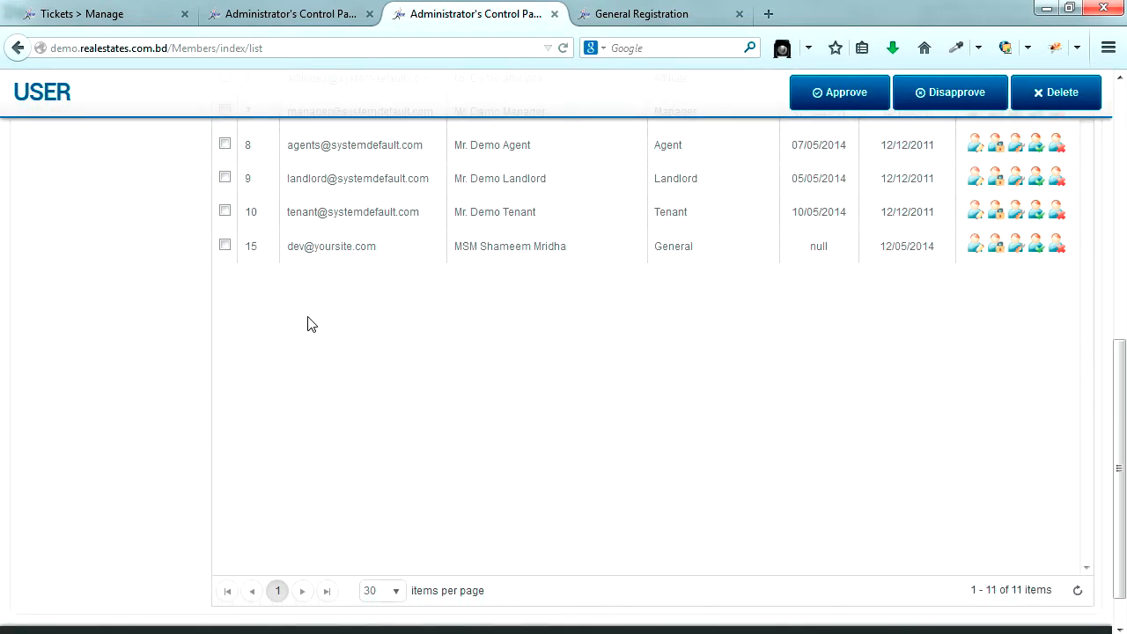
pyautogui.moveTo(381, 249); pyautogui.dragTo(292, 247)
pyautogui.moveTo(694, 250); pyautogui.dragTo(648, 250)
pyautogui.scroll(5, 705, 309)
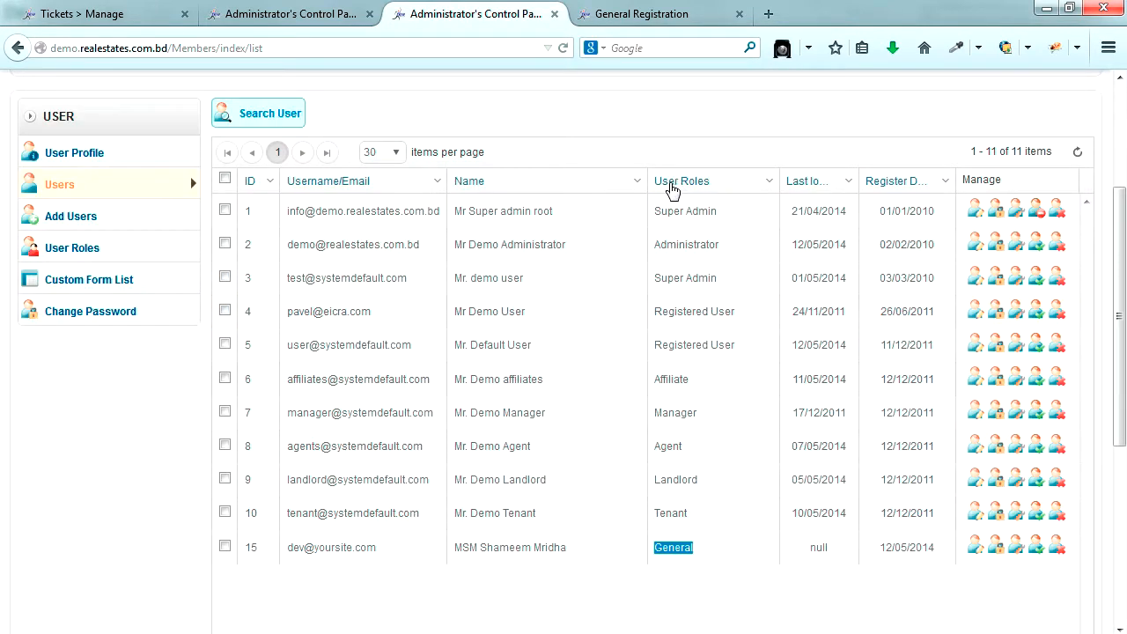
pyautogui.scroll(-2, 695, 194)
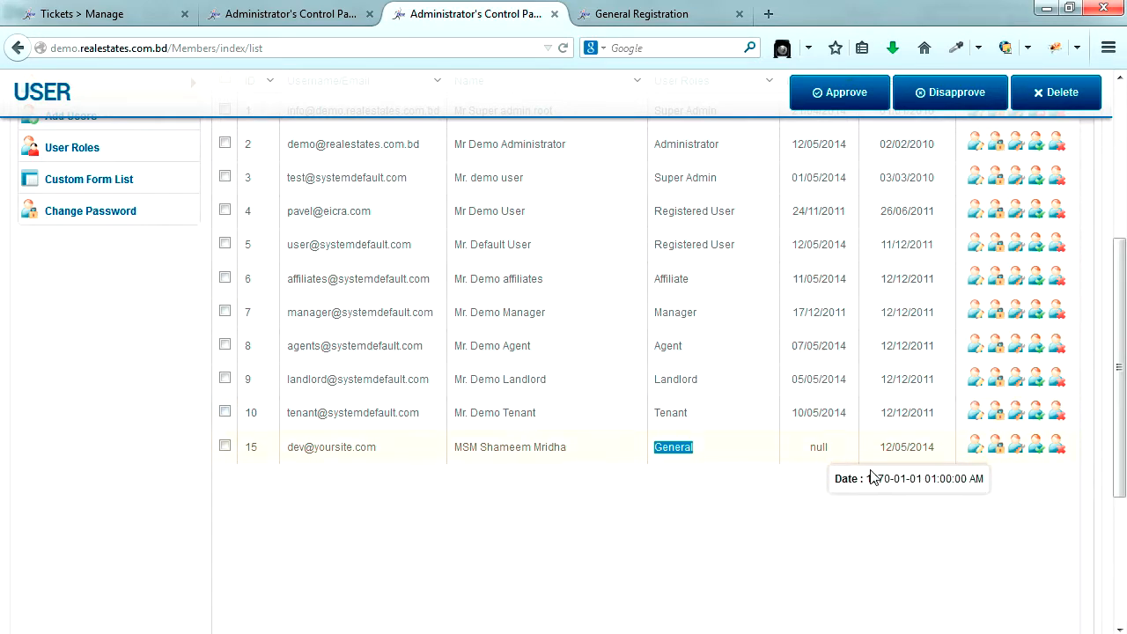
pyautogui.scroll(2, 991, 574)
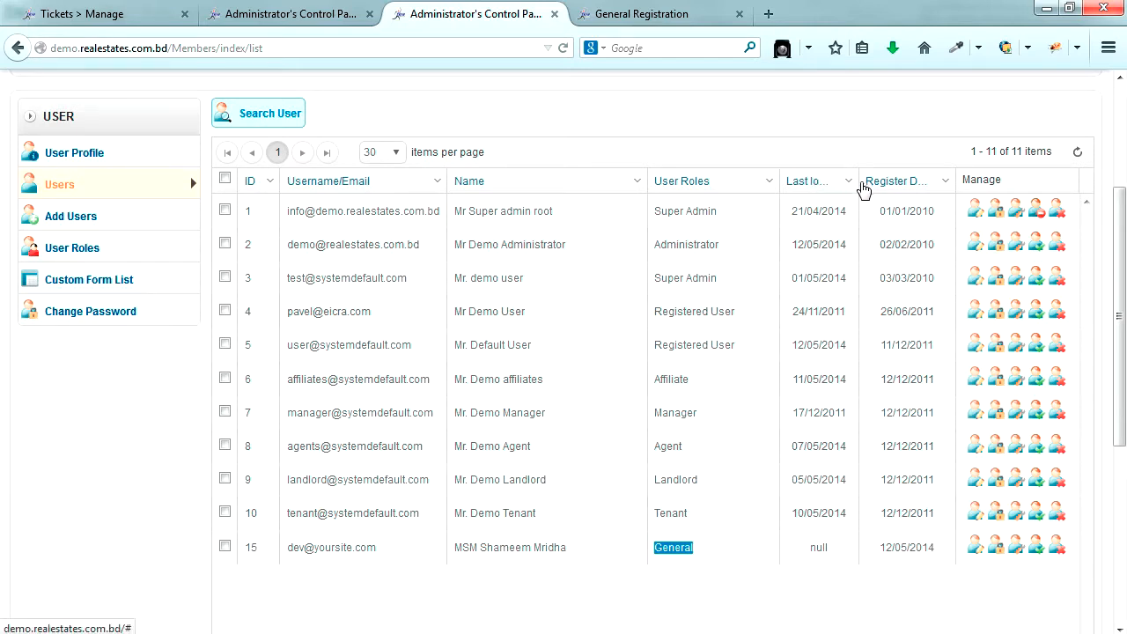
pyautogui.scroll(-2, 947, 423)
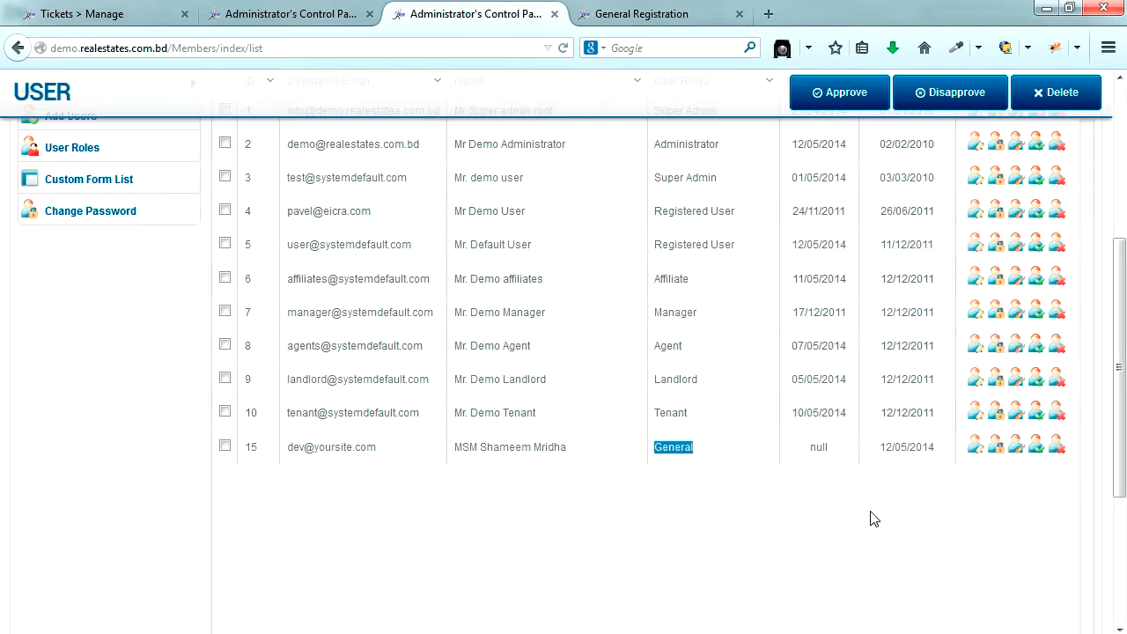
pyautogui.scroll(4, 870, 518)
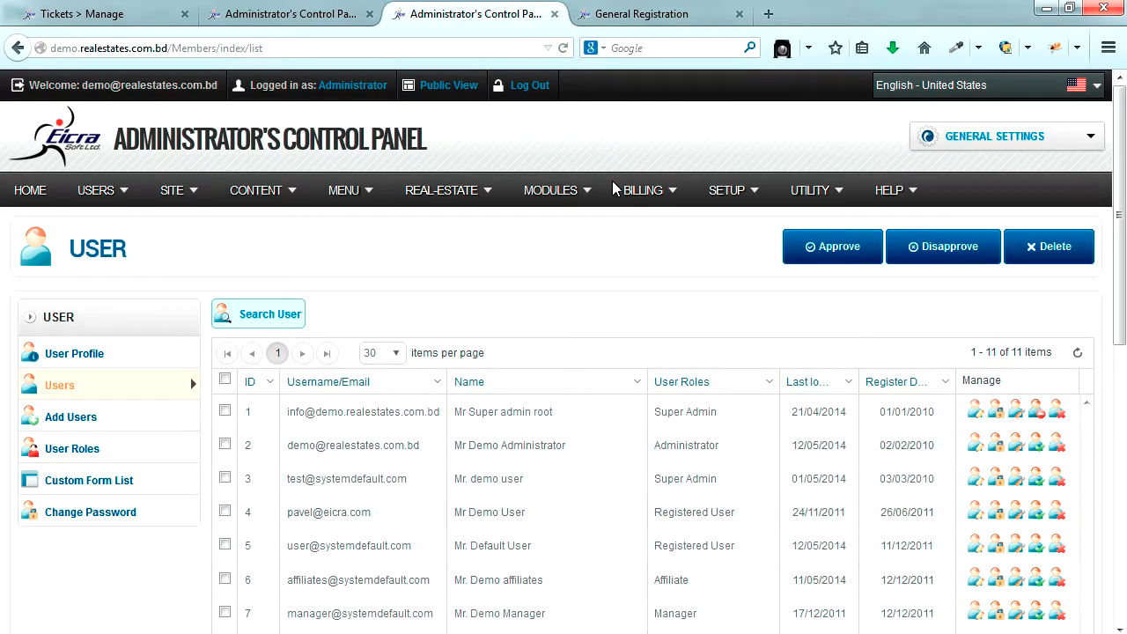
pyautogui.moveTo(718, 193)
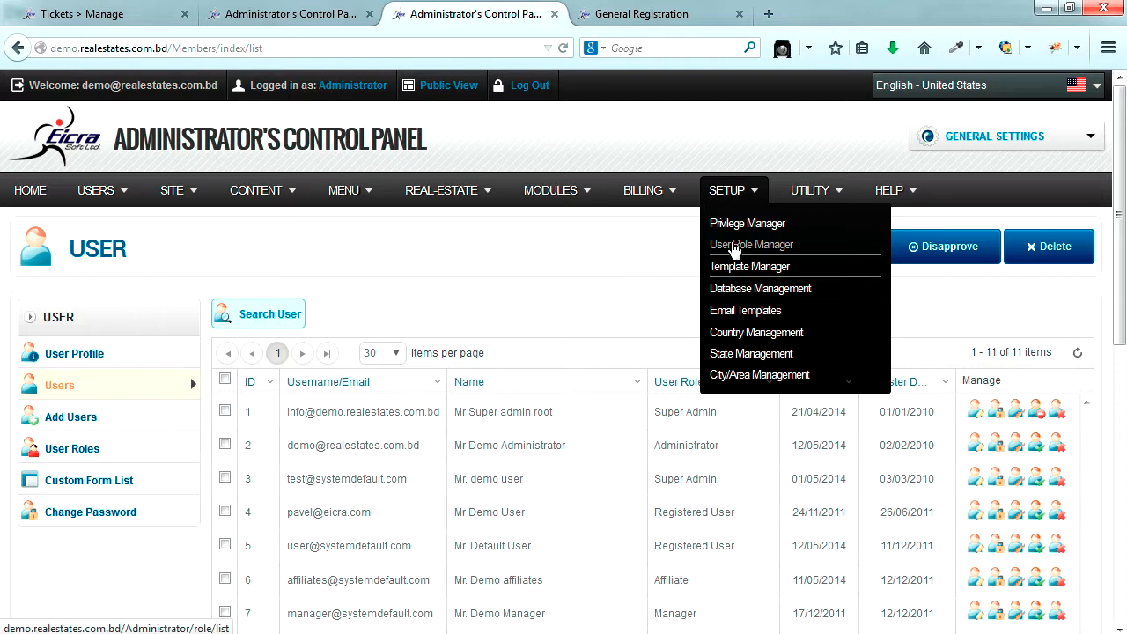
# - Open User Role Manager in a new tab and find the General role, ID 111
pyautogui.rightClick(732, 246)
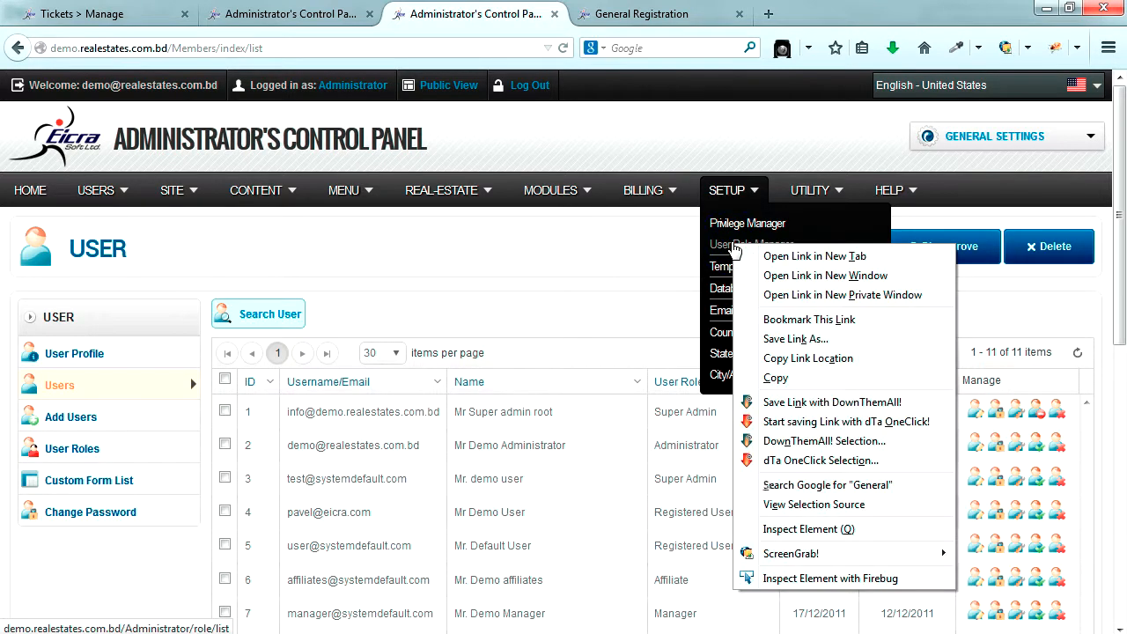
pyautogui.click(764, 255)
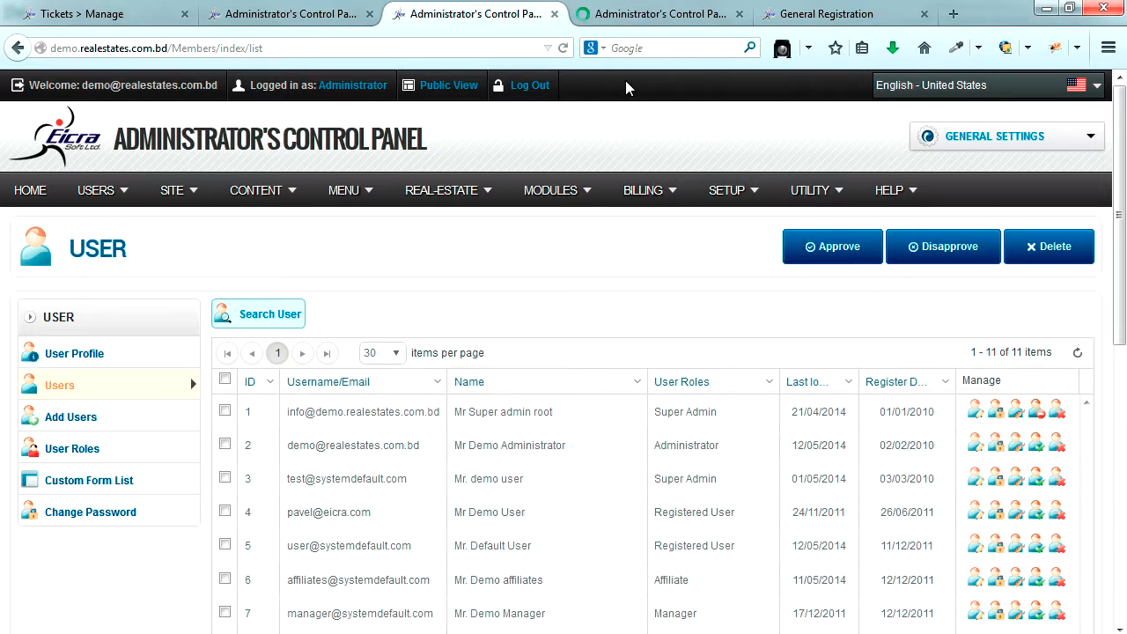
pyautogui.click(662, 16)
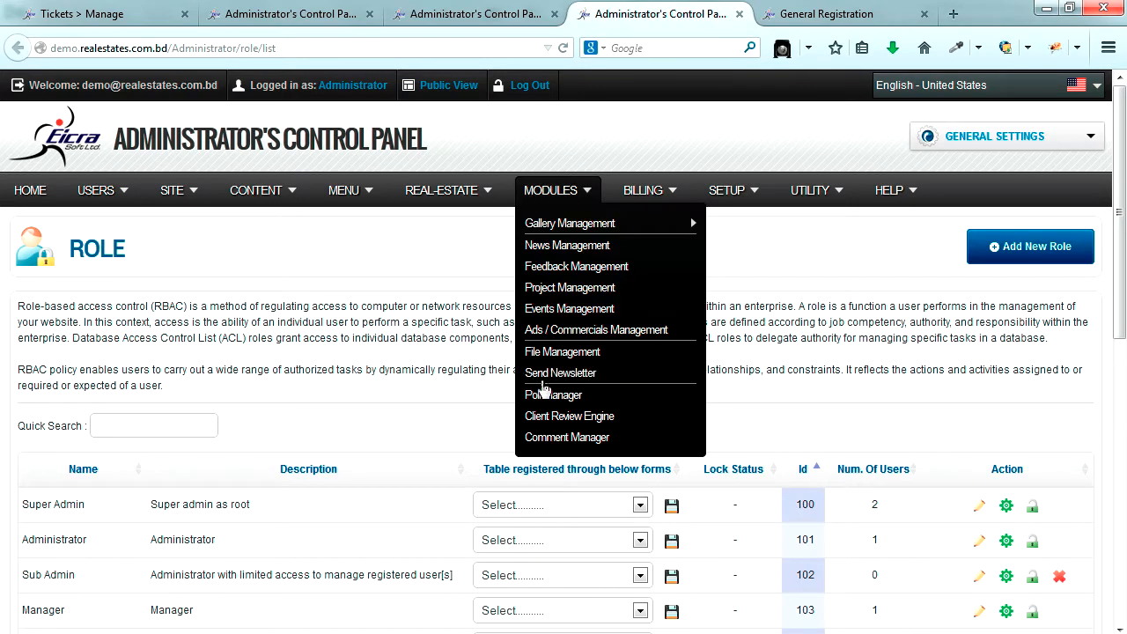
pyautogui.scroll(-5, 444, 399)
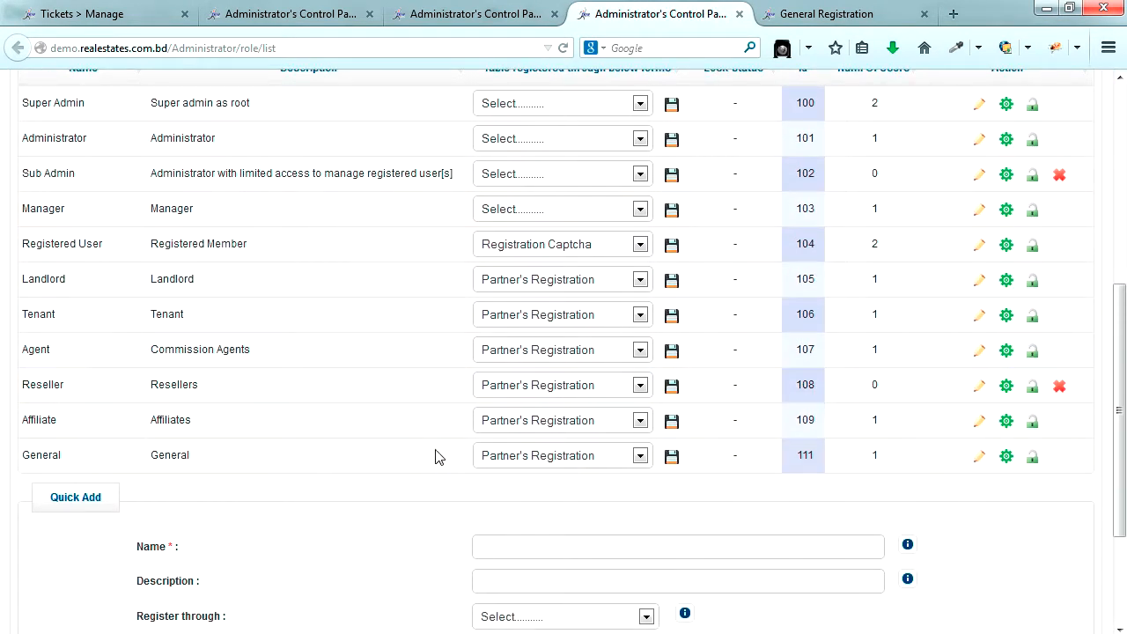
pyautogui.moveTo(62, 456); pyautogui.dragTo(23, 456)
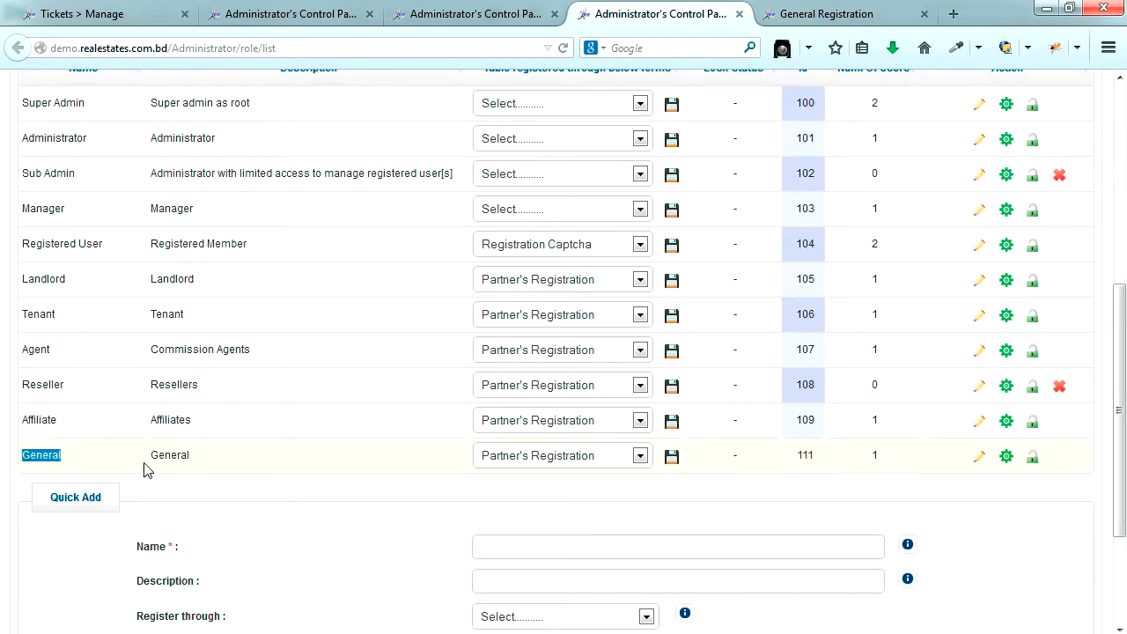
# - Open the General role's permission settings and expand the Newsletter section
pyautogui.click(1007, 457)
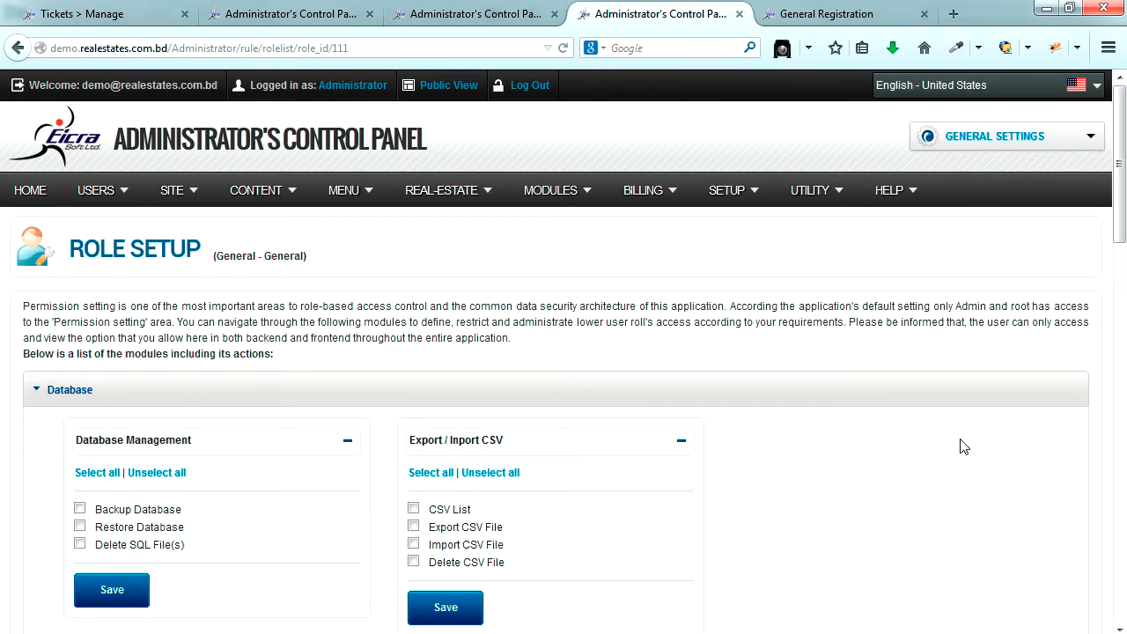
pyautogui.scroll(-2, 519, 303)
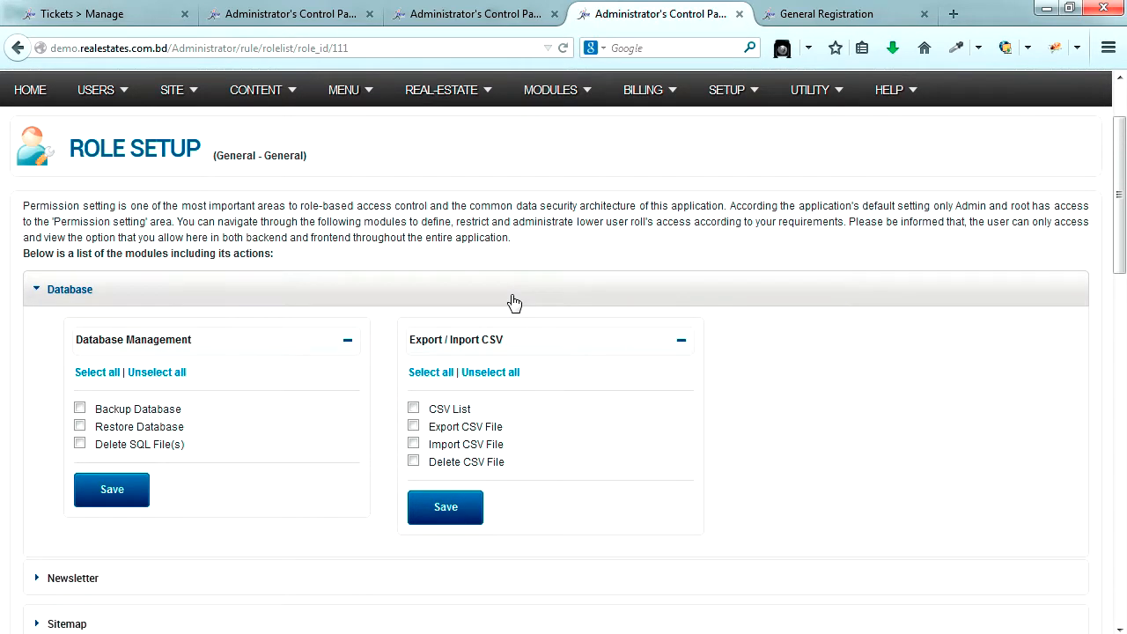
pyautogui.scroll(-2, 514, 303)
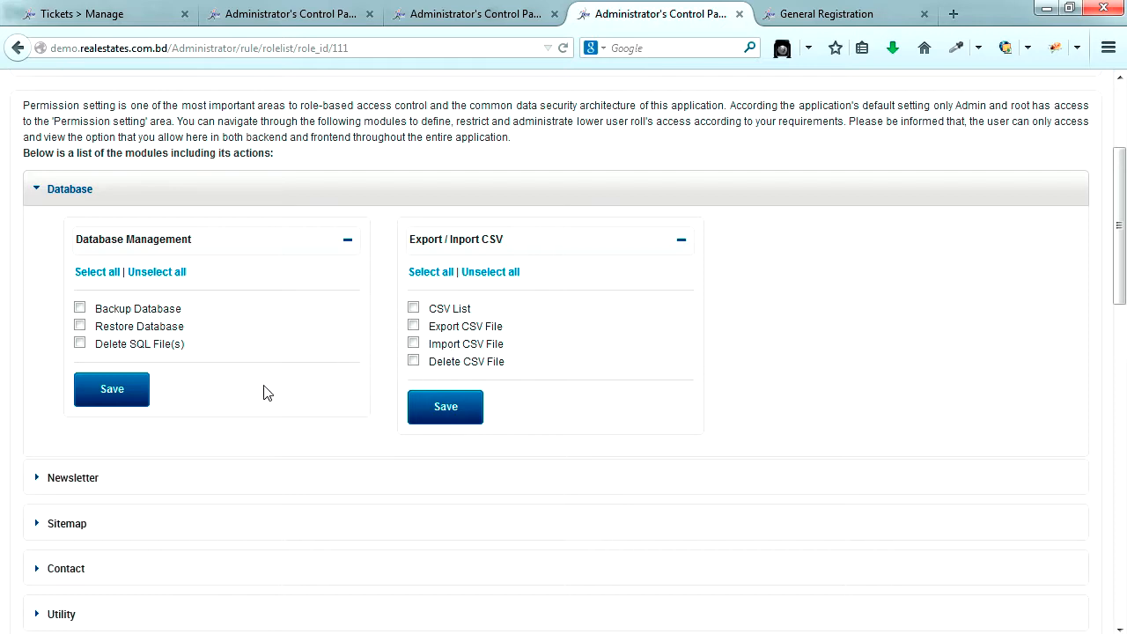
pyautogui.scroll(-2, 262, 390)
pyautogui.click(158, 291)
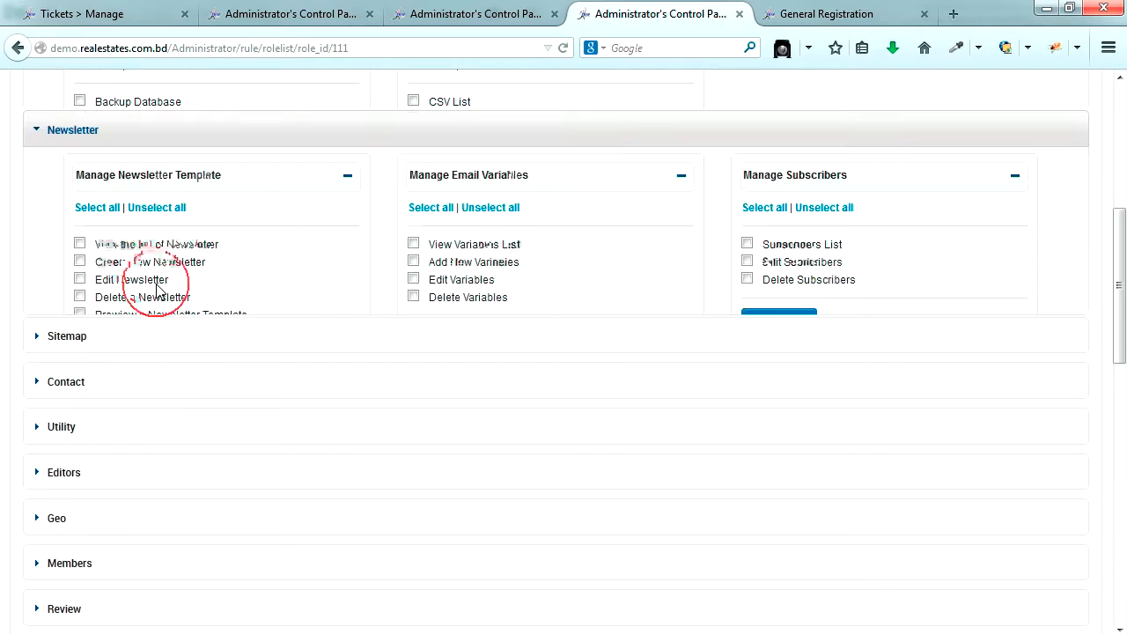
# - Tick 'View the Site Map' under Sitemap and expand the Contact section
pyautogui.scroll(2, 188, 347)
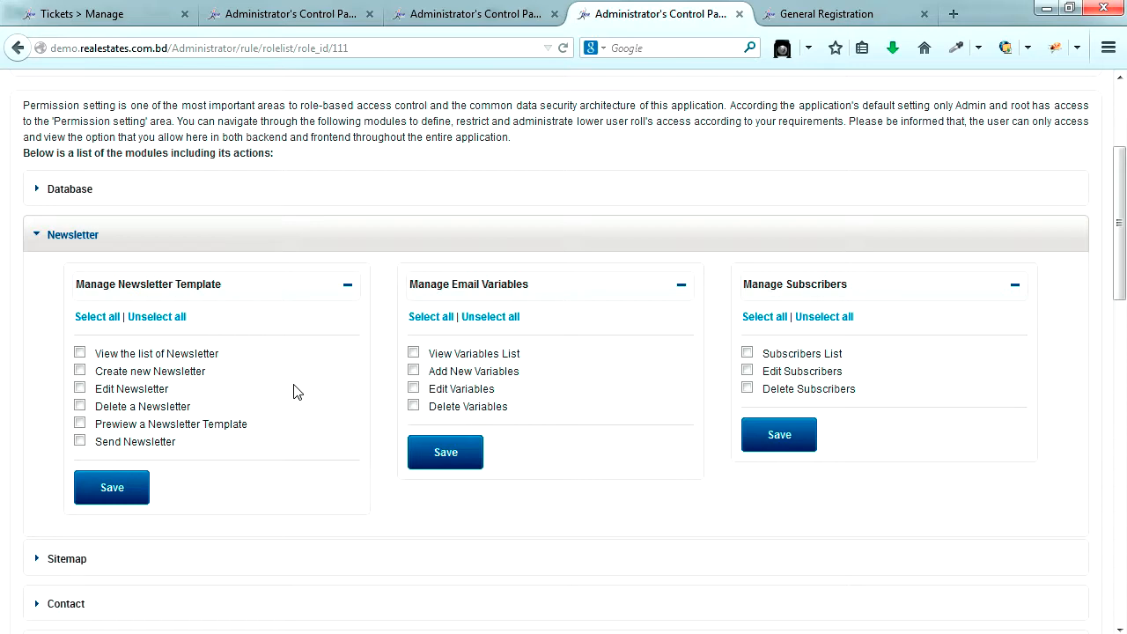
pyautogui.scroll(-3, 296, 392)
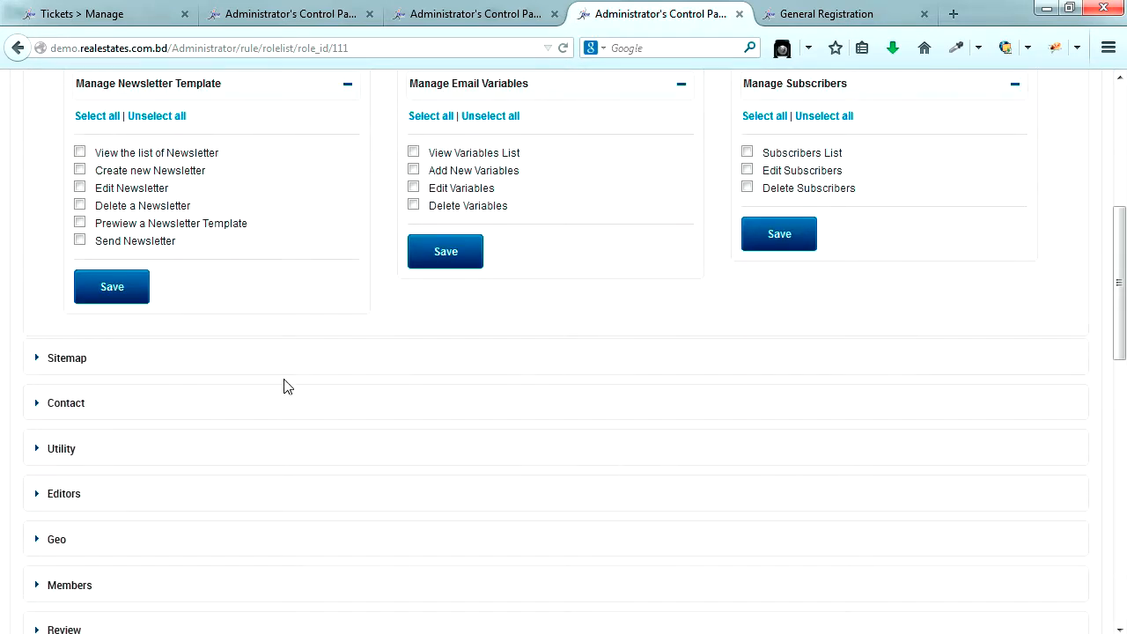
pyautogui.click(174, 365)
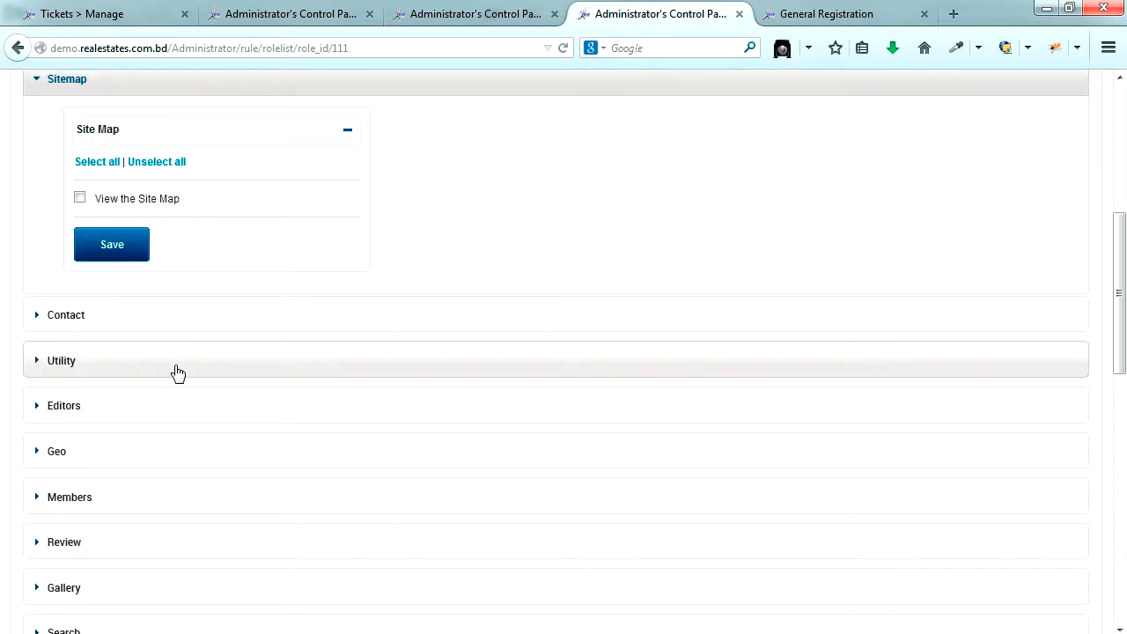
pyautogui.click(80, 198)
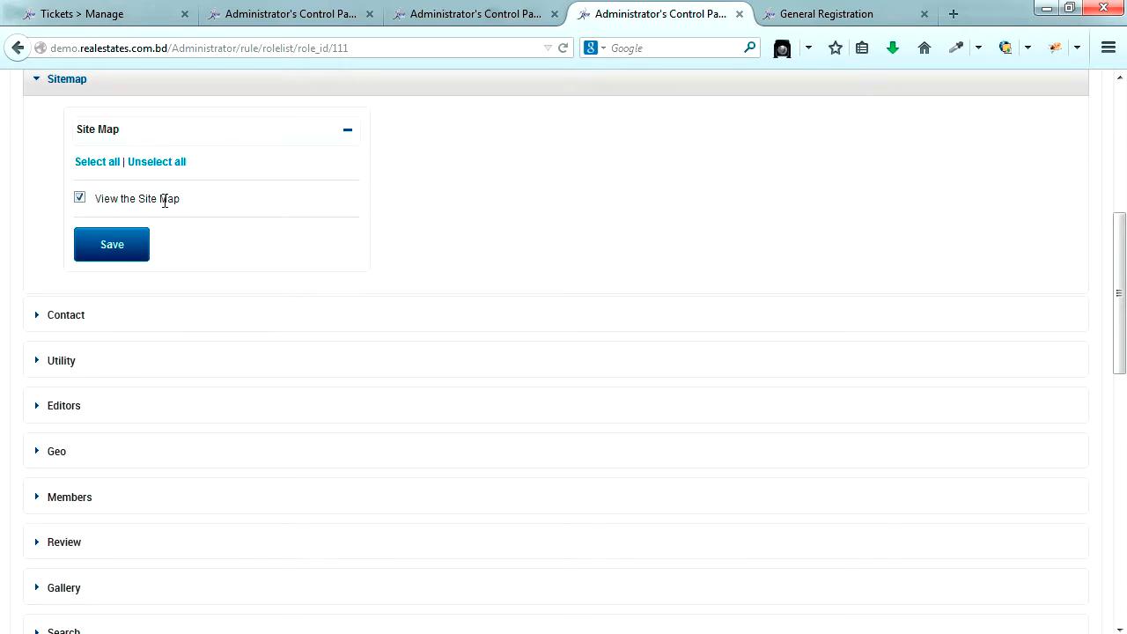
pyautogui.click(78, 318)
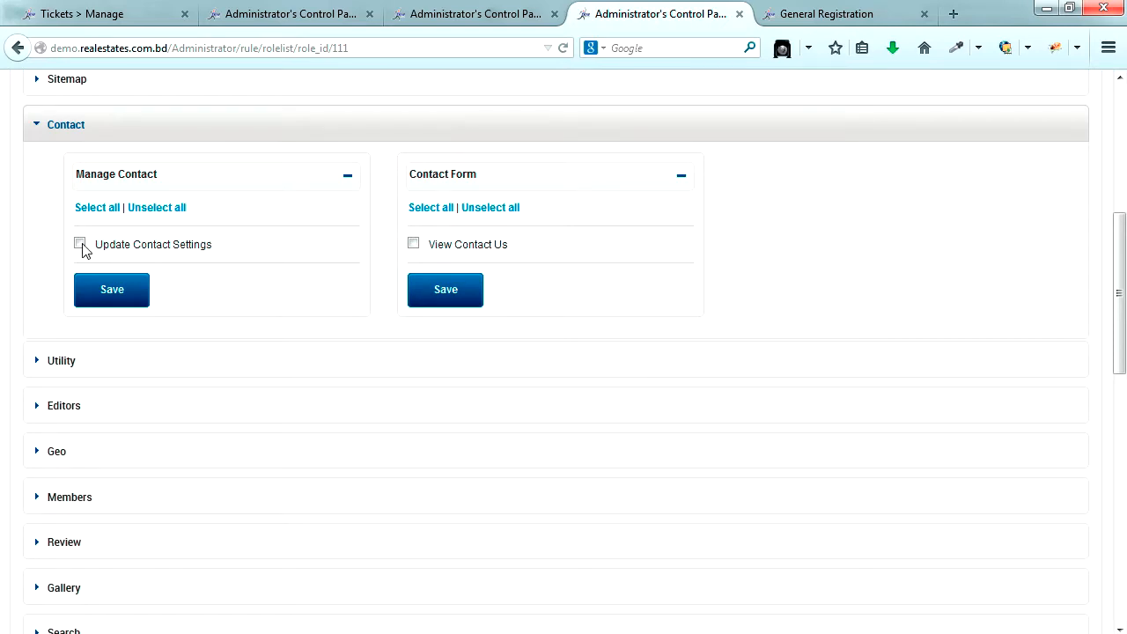
# - Grant Update Contact Settings and View Contact Us, saving both Contact panels
pyautogui.click(80, 244)
pyautogui.click(413, 244)
pyautogui.click(106, 299)
pyautogui.click(651, 389)
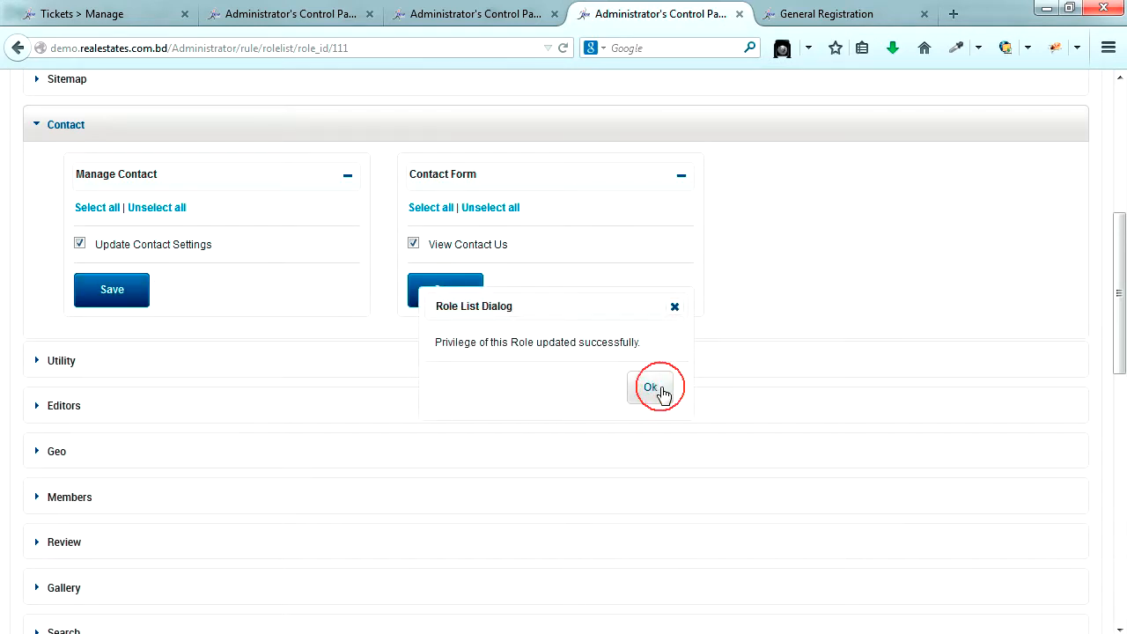
pyautogui.click(446, 302)
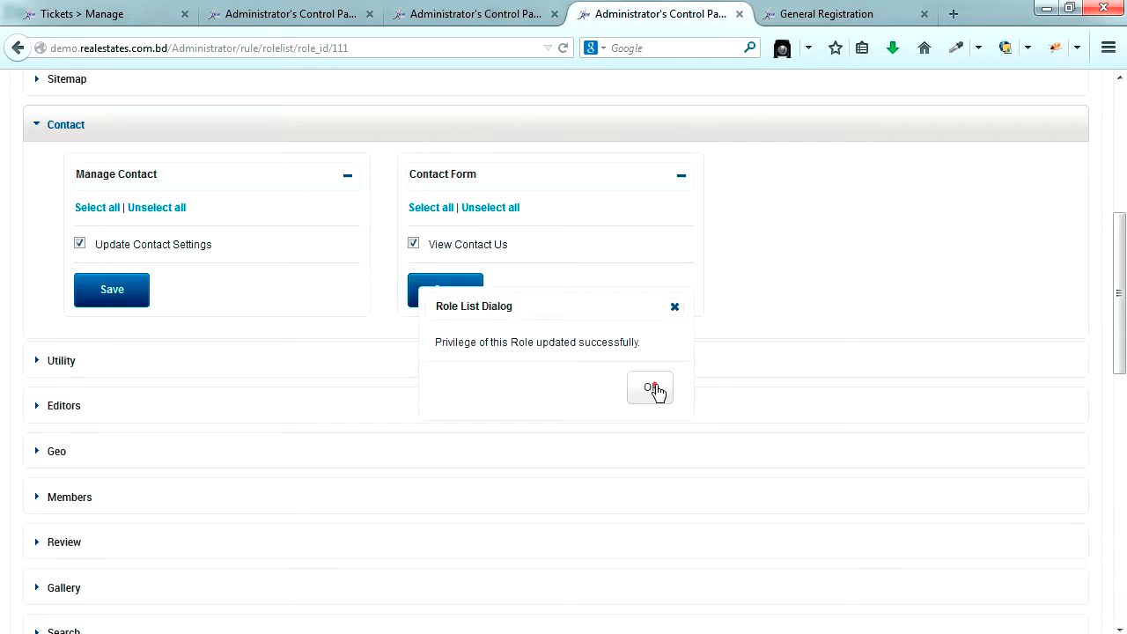
pyautogui.click(654, 390)
# - Save the Sitemap section's View the Site Map permission
pyautogui.scroll(10, 347, 344)
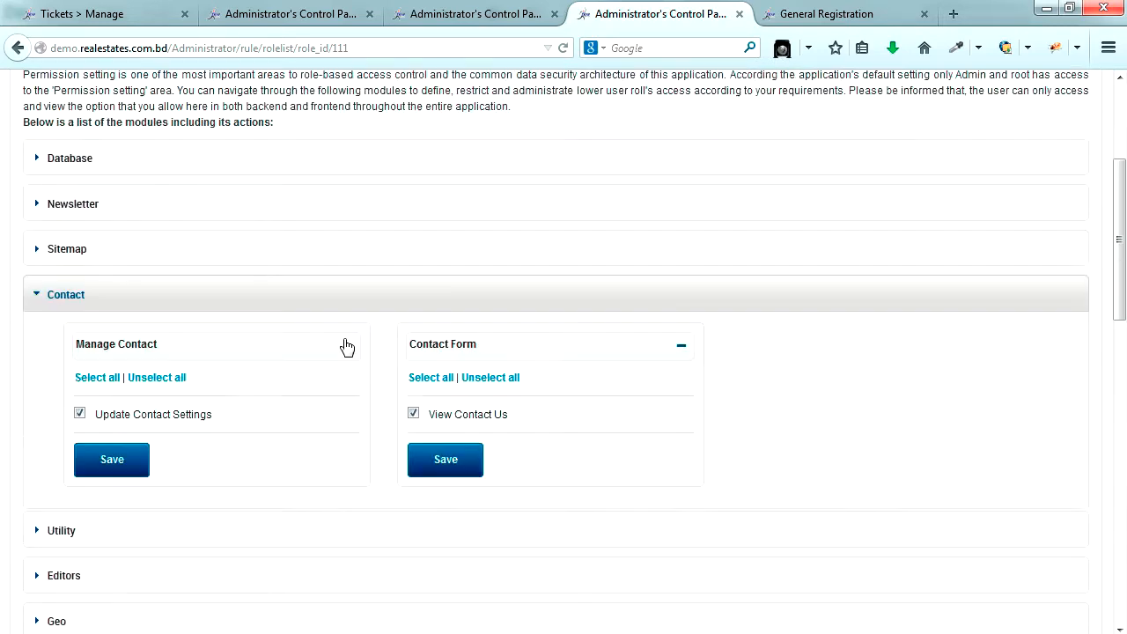
pyautogui.scroll(-2, 346, 340)
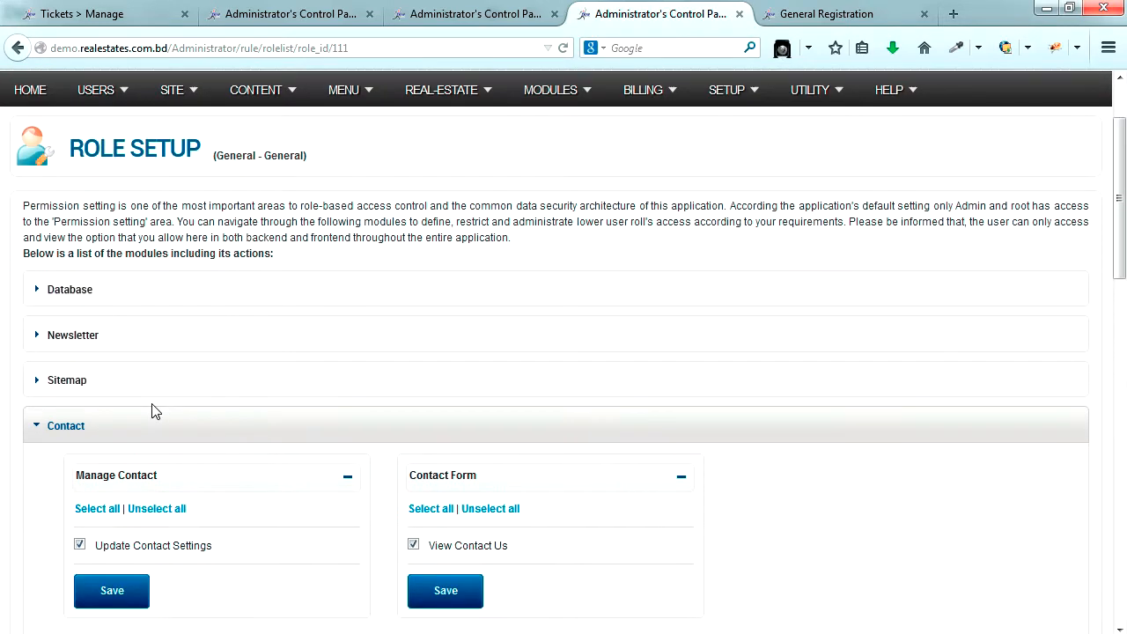
pyautogui.click(83, 382)
pyautogui.click(112, 545)
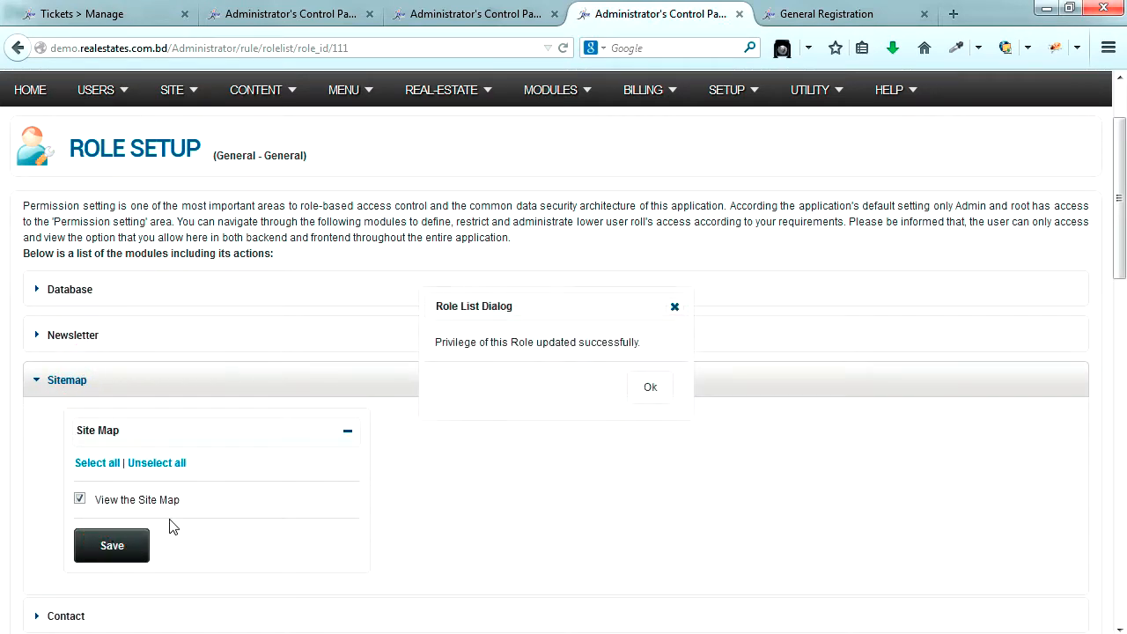
pyautogui.click(649, 388)
pyautogui.scroll(-5, 463, 463)
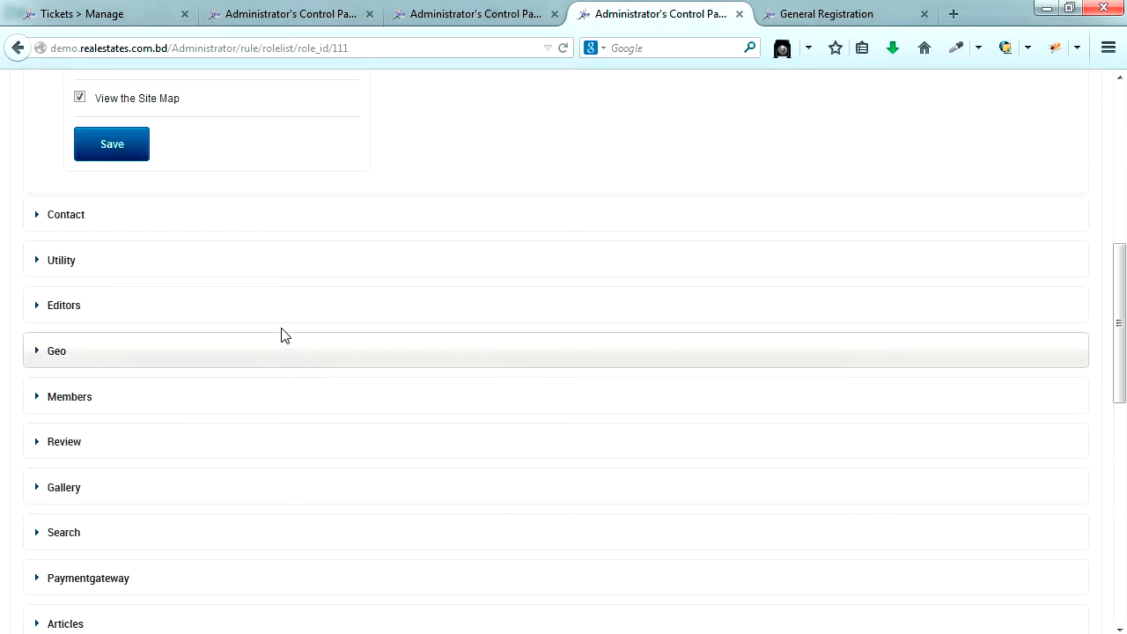
pyautogui.scroll(-2, 275, 317)
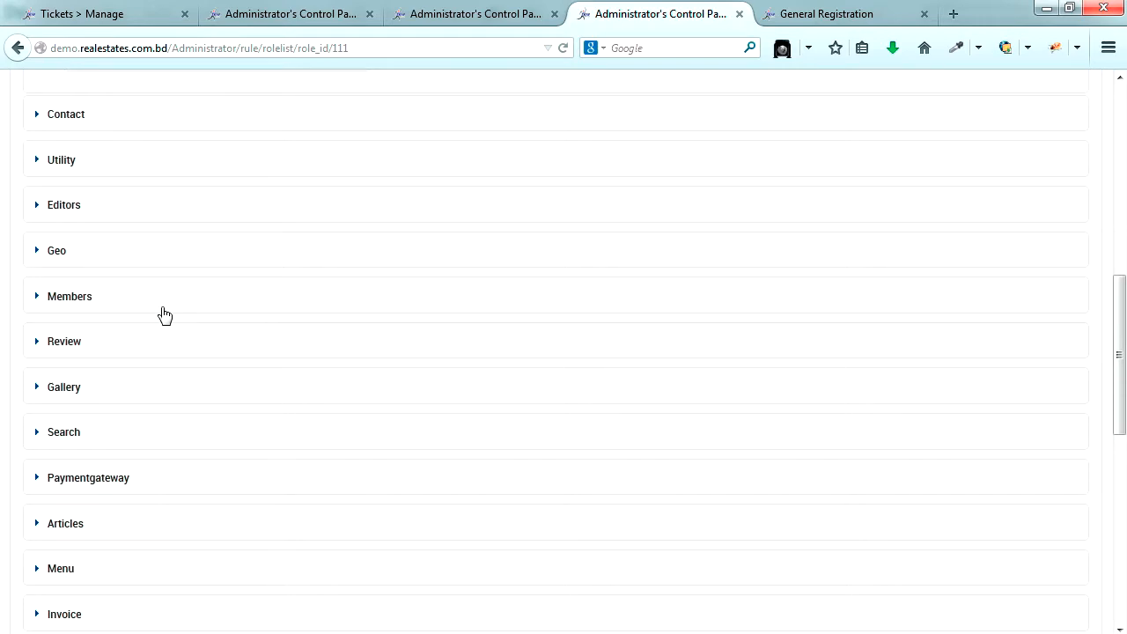
# - Grant 'View the list of Form' under Members and save the Dynamic Forms panel
pyautogui.click(99, 302)
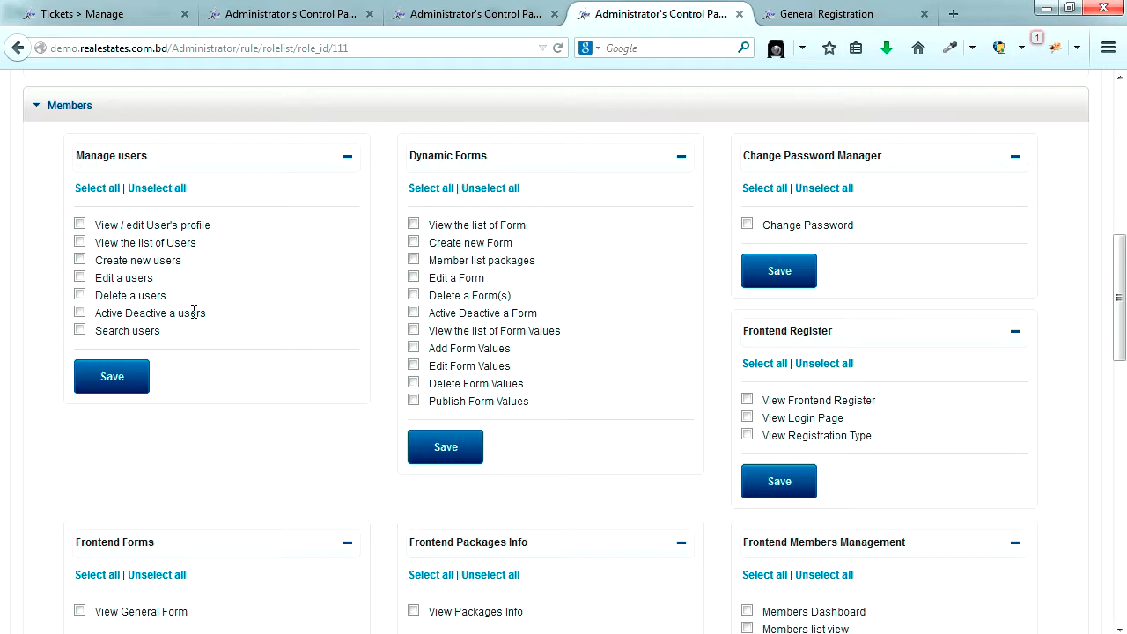
pyautogui.click(413, 226)
pyautogui.click(443, 449)
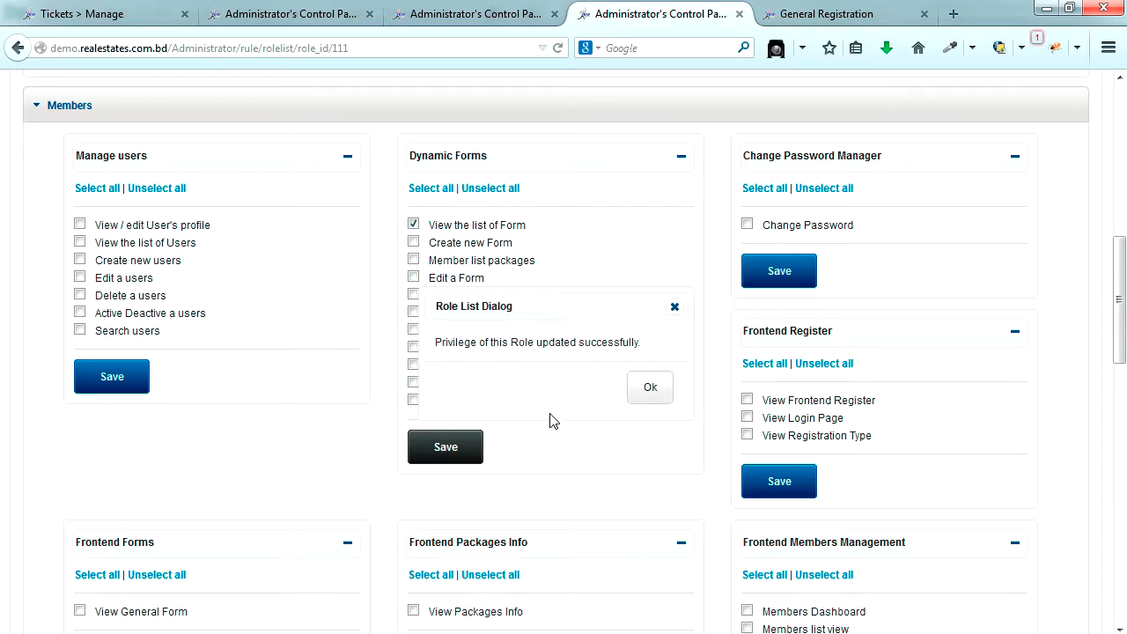
pyautogui.click(650, 389)
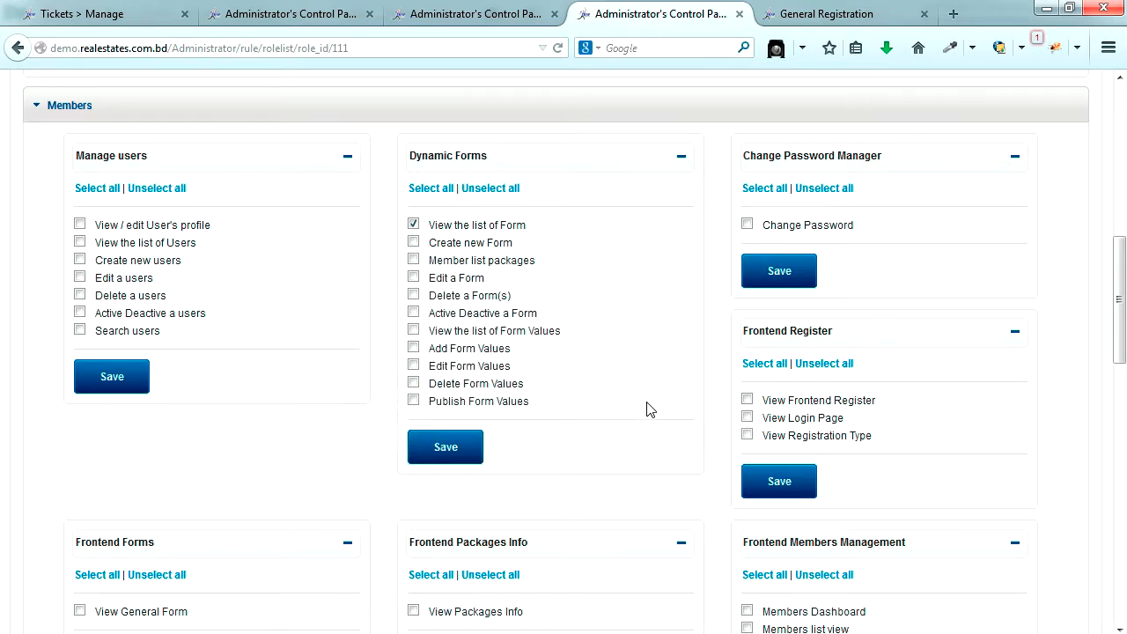
# - Expand the Paymentgateway permissions section
pyautogui.scroll(-3, 647, 409)
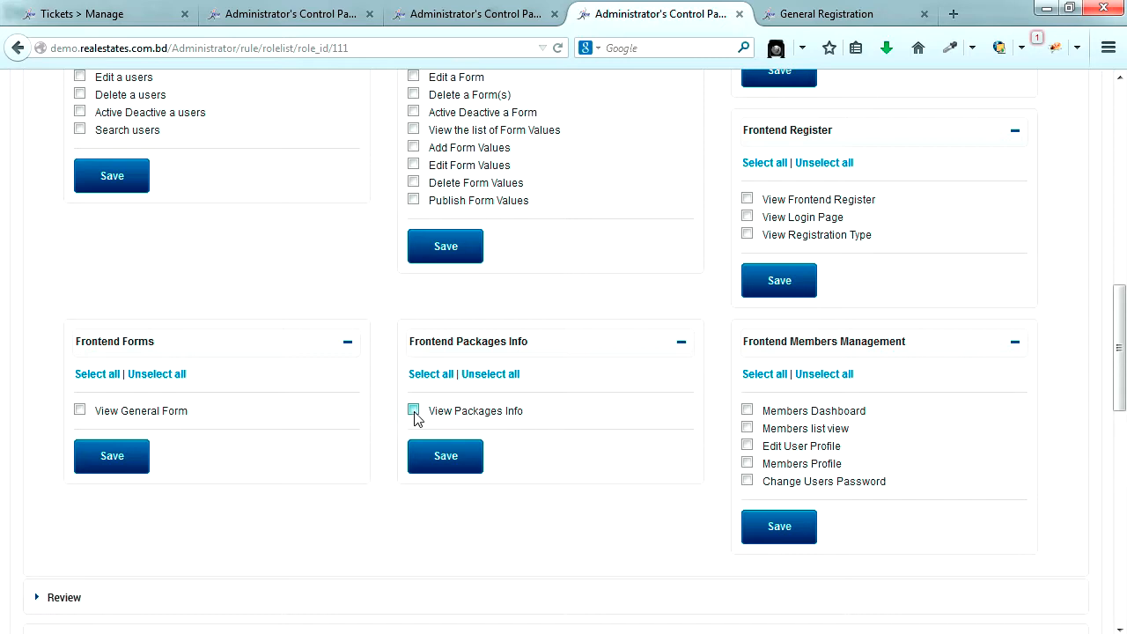
pyautogui.scroll(-3, 461, 419)
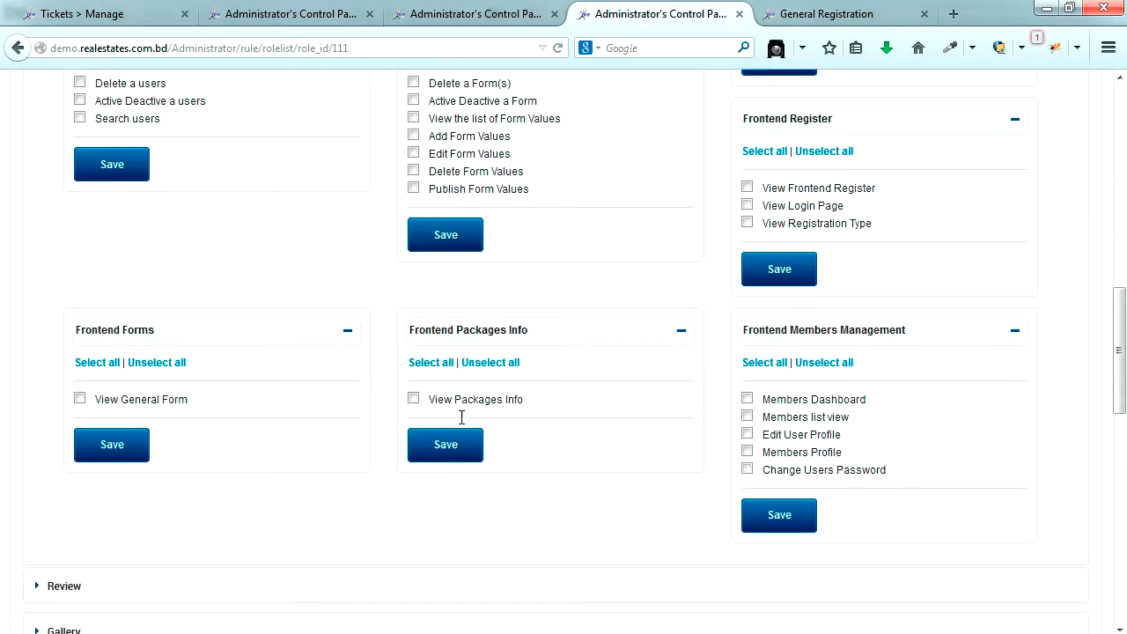
pyautogui.scroll(-2, 461, 424)
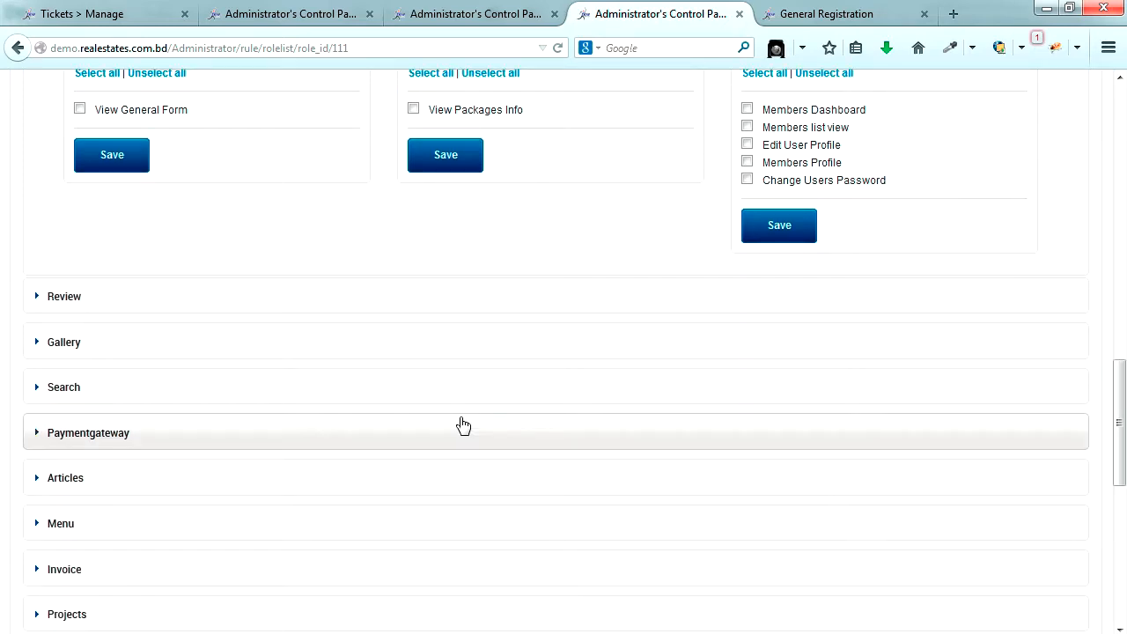
pyautogui.click(157, 432)
pyautogui.scroll(-4, 239, 443)
pyautogui.scroll(2, 236, 440)
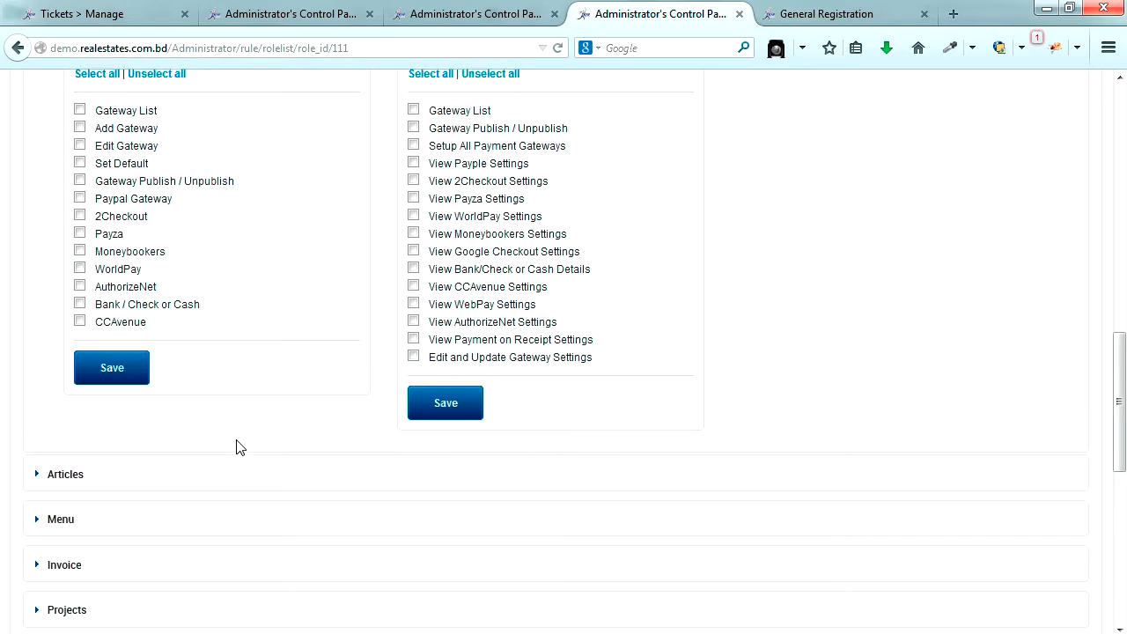
pyautogui.scroll(4, 236, 447)
# - Grant all Manage Payment Gateways permissions to the General role and save them
pyautogui.click(93, 268)
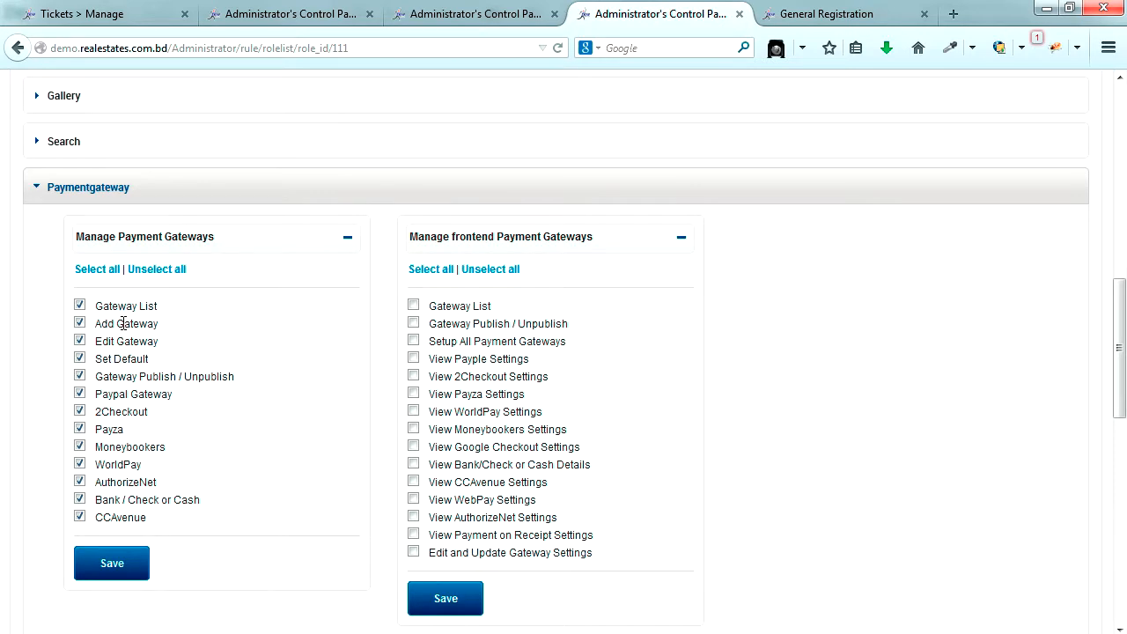
pyautogui.moveTo(77, 236)
pyautogui.mouseDown()
pyautogui.moveTo(218, 231)
pyautogui.moveTo(78, 236)
pyautogui.mouseUp()
pyautogui.click(119, 560)
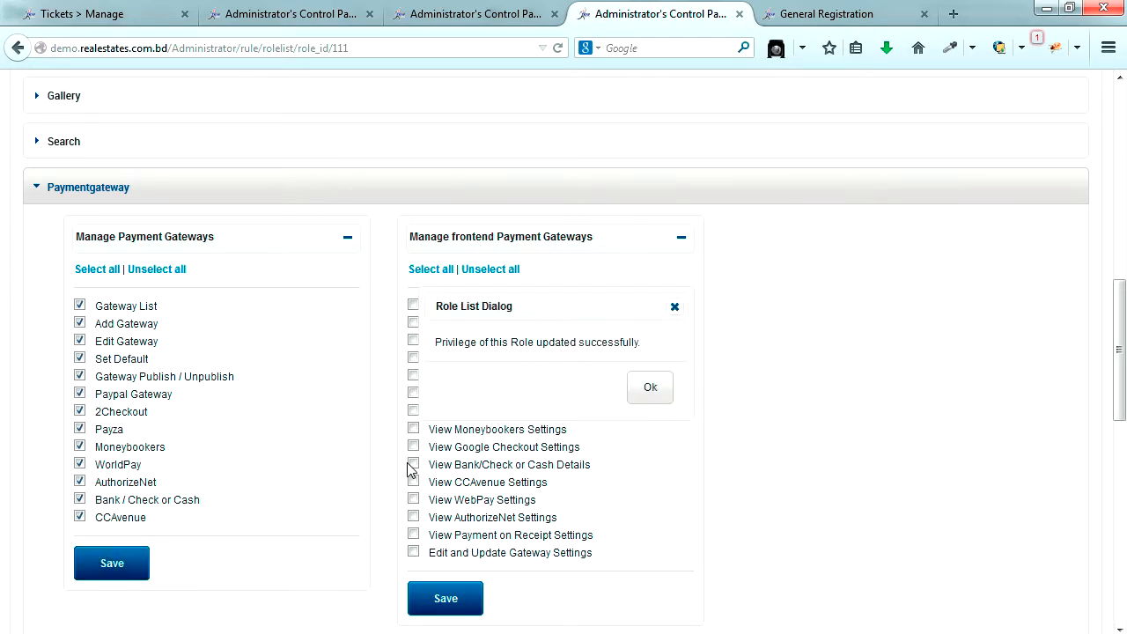
pyautogui.click(649, 386)
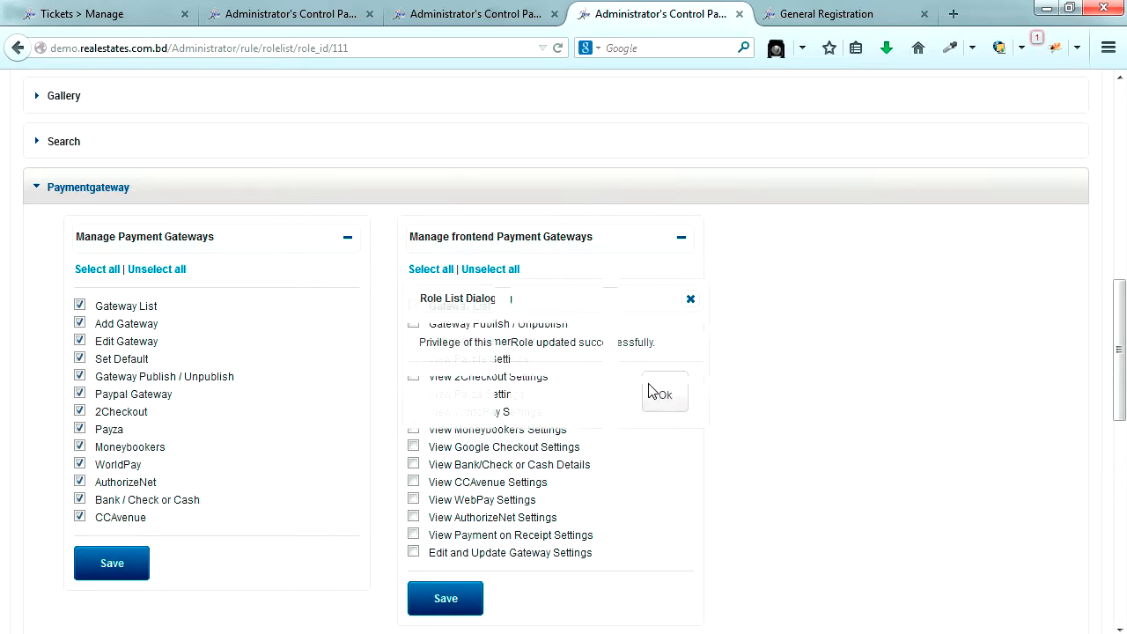
# - Grant and save all frontend payment gateway permissions, then expand the Articles section
pyautogui.click(434, 270)
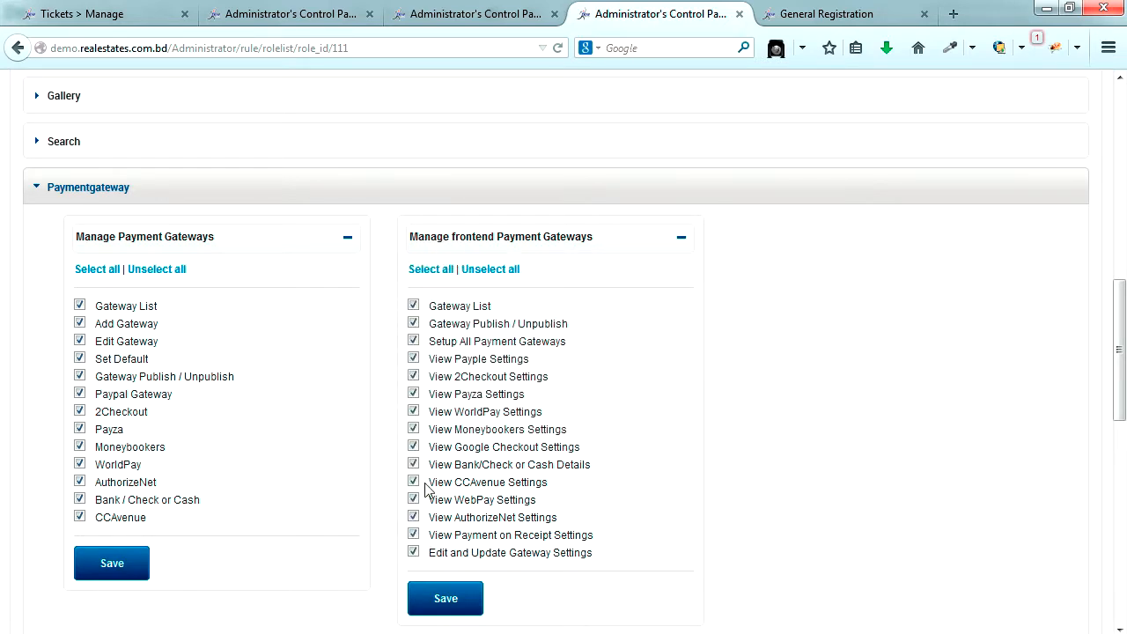
pyautogui.click(445, 598)
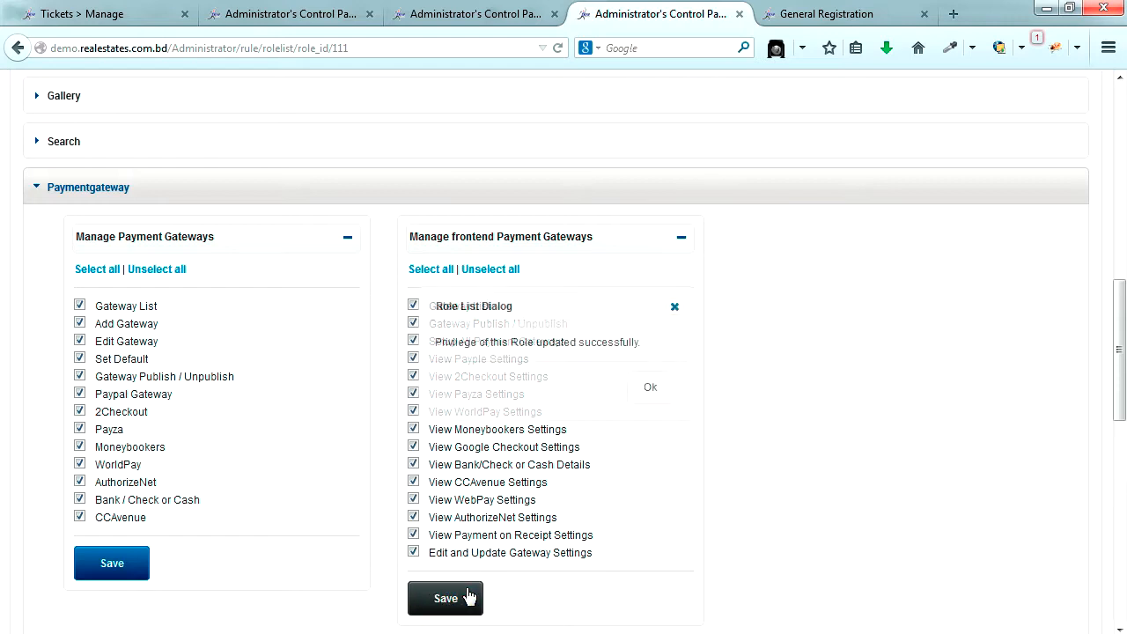
pyautogui.click(656, 398)
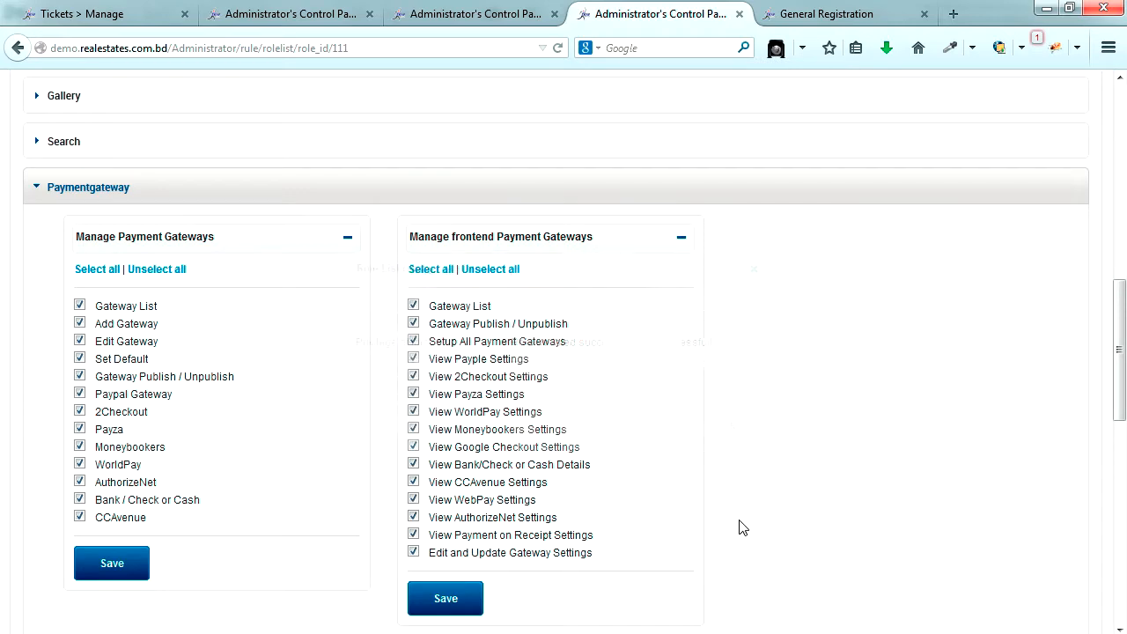
pyautogui.scroll(-5, 737, 526)
pyautogui.click(113, 270)
pyautogui.scroll(2, 205, 390)
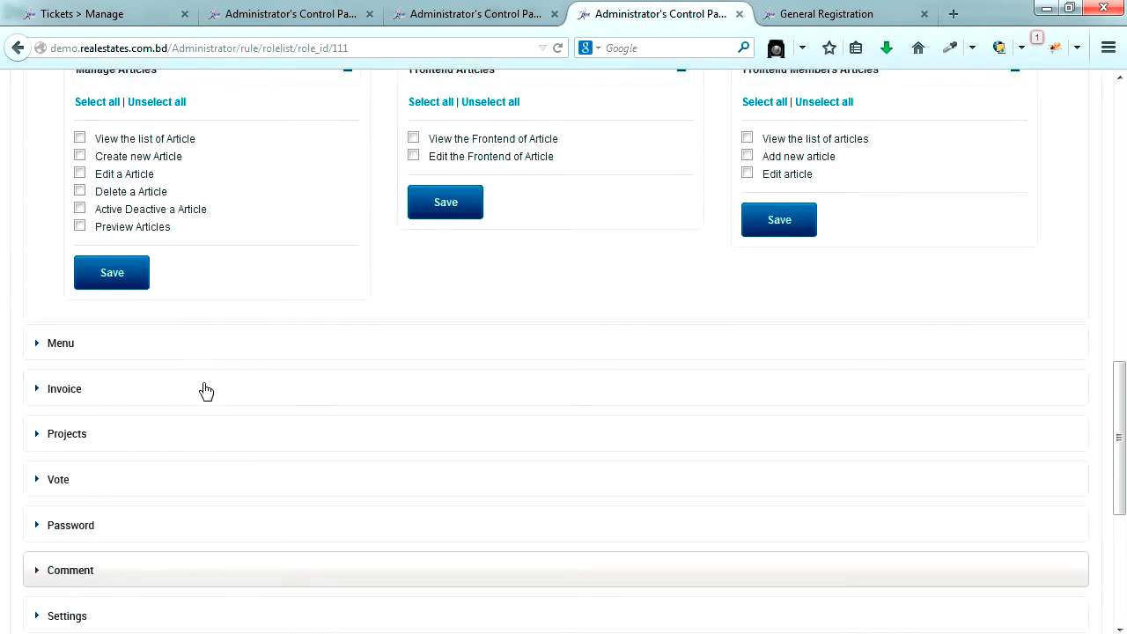
# - Allow the role to view, create and edit articles under Manage Articles
pyautogui.scroll(4, 205, 390)
pyautogui.scroll(-1, 205, 390)
pyautogui.scroll(-1, 205, 390)
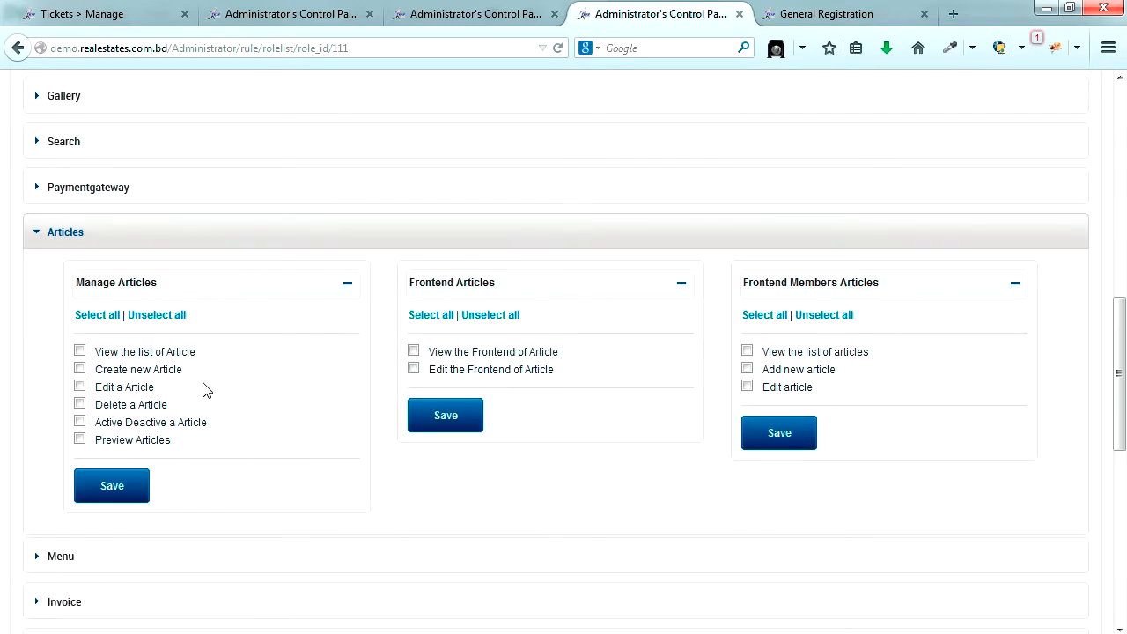
pyautogui.click(80, 352)
pyautogui.click(80, 370)
pyautogui.click(80, 388)
# - Tick both Frontend Articles permissions and all three Frontend Members Articles permissions
pyautogui.click(413, 352)
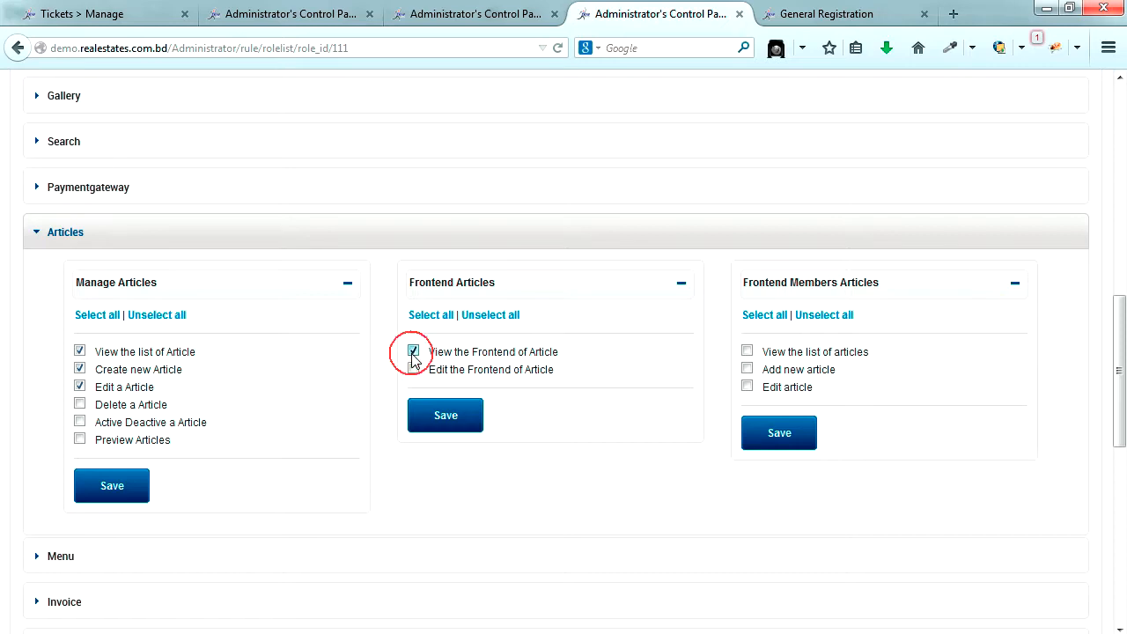
pyautogui.click(413, 370)
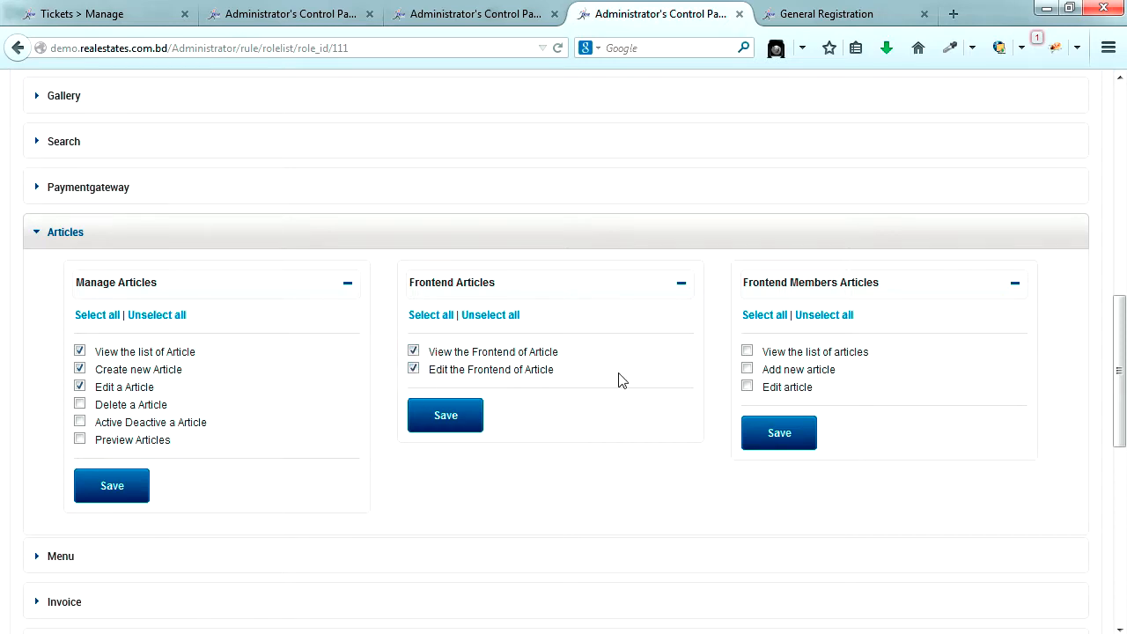
pyautogui.click(746, 351)
pyautogui.click(747, 368)
pyautogui.click(746, 386)
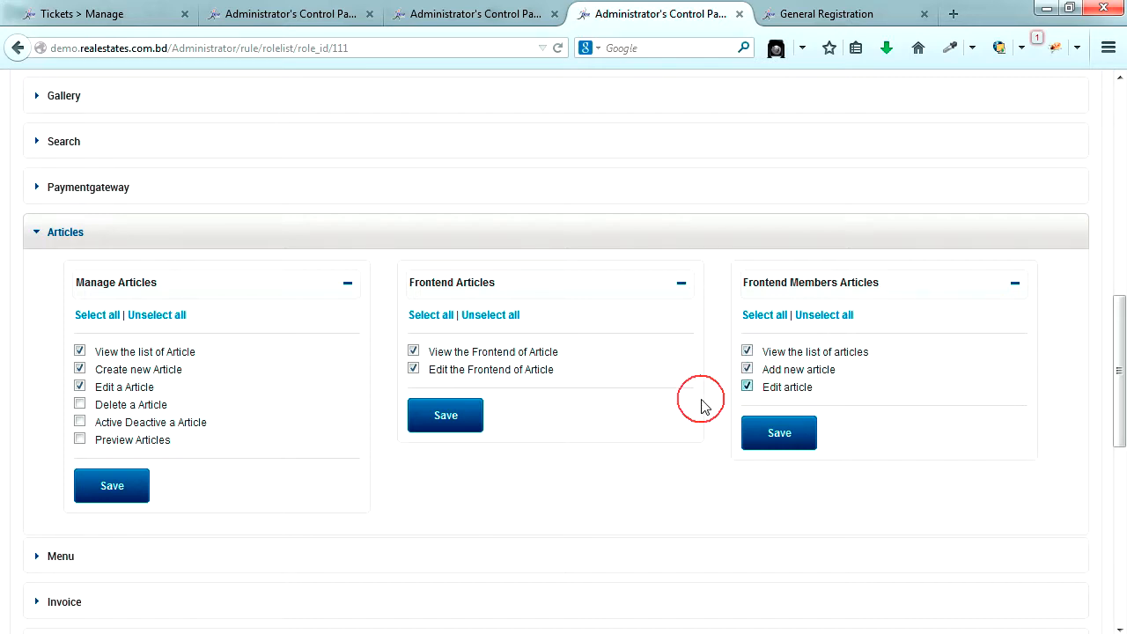
# - Expand the Menu permissions section
pyautogui.scroll(-6, 579, 452)
pyautogui.click(96, 269)
pyautogui.scroll(-2, 189, 345)
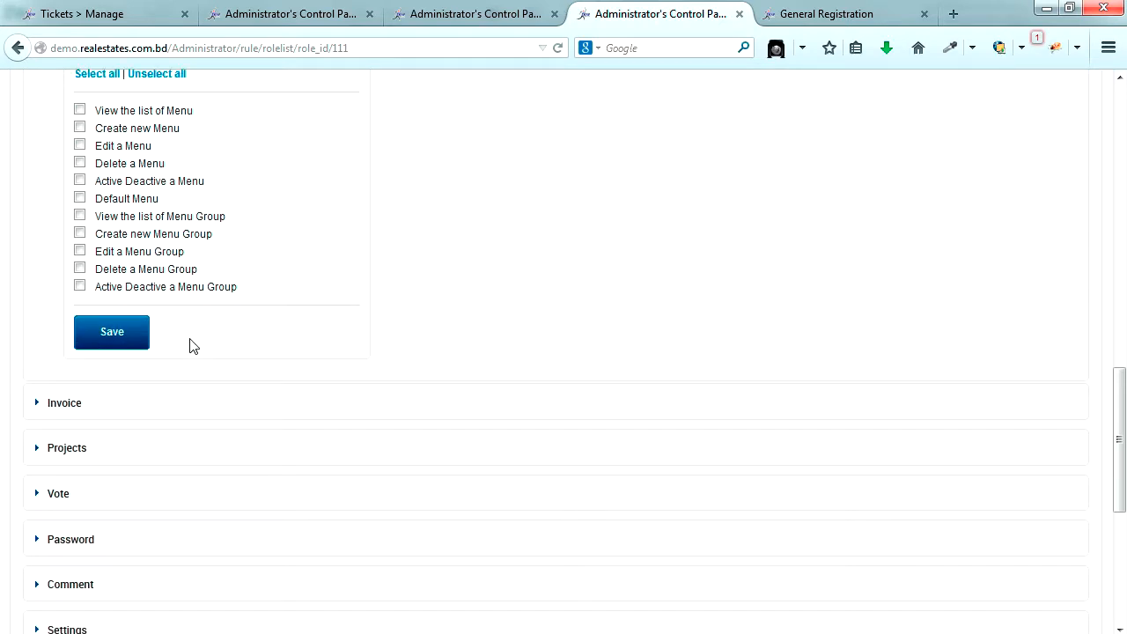
pyautogui.scroll(2, 188, 344)
# - Allow the role to view the menu list and create new menus
pyautogui.click(79, 297)
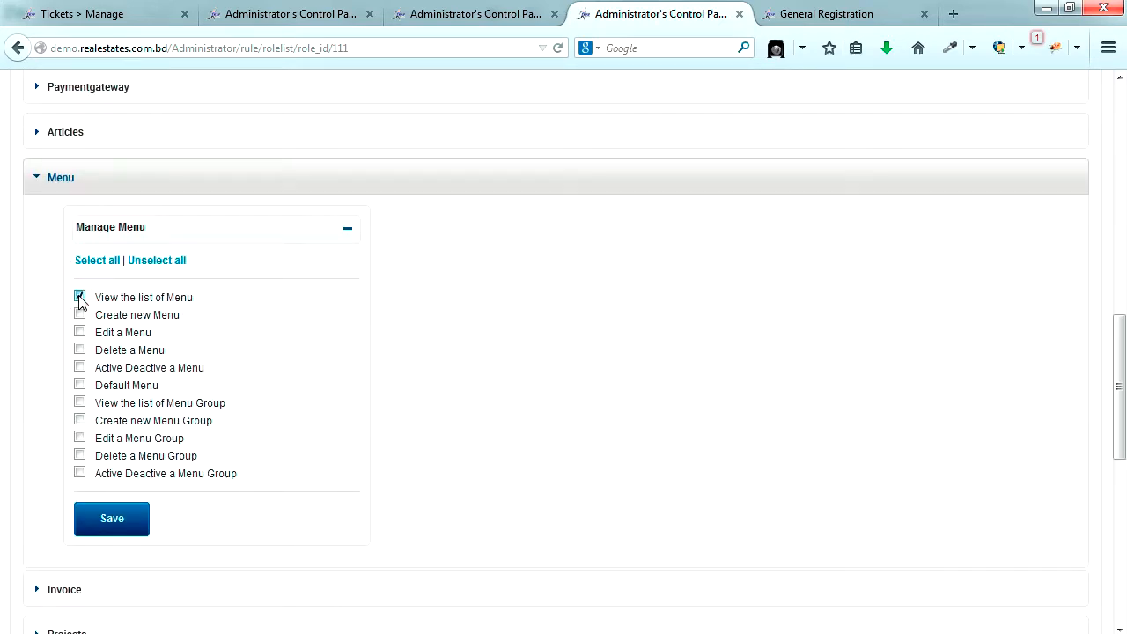
pyautogui.click(80, 316)
pyautogui.scroll(-3, 212, 355)
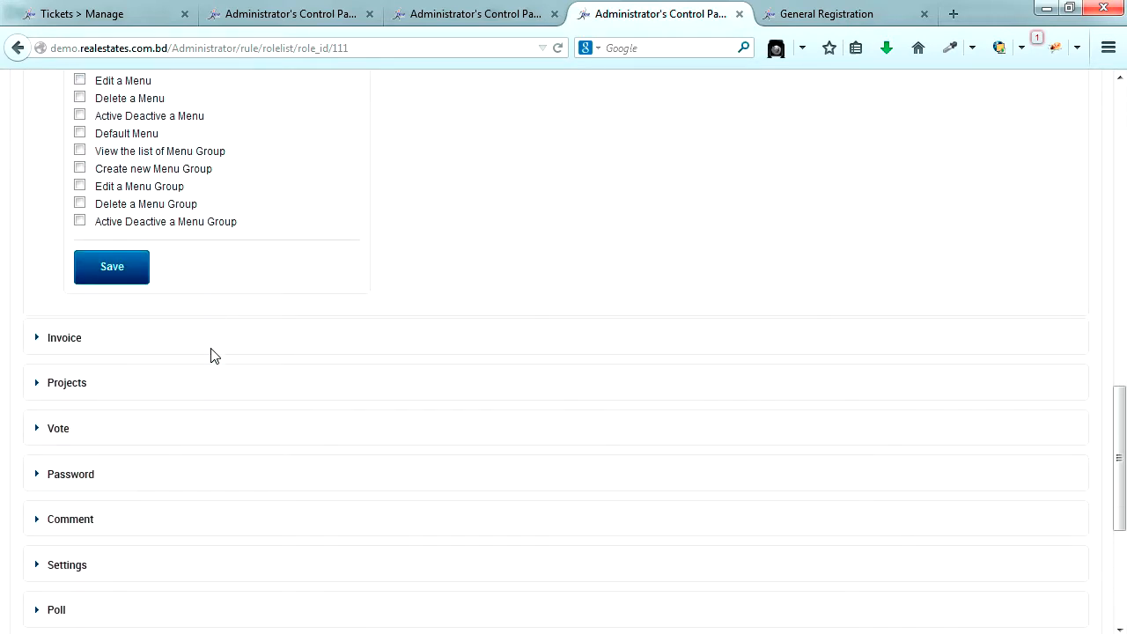
# - Grant and save all Frontend Members Invoice permissions
pyautogui.click(116, 291)
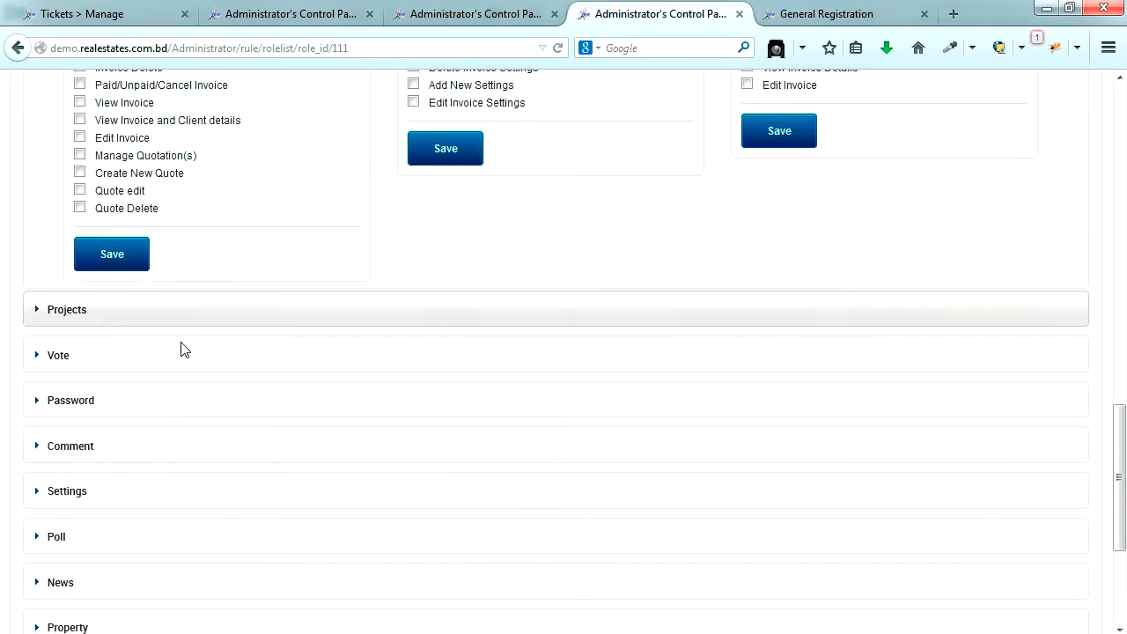
pyautogui.scroll(3, 260, 393)
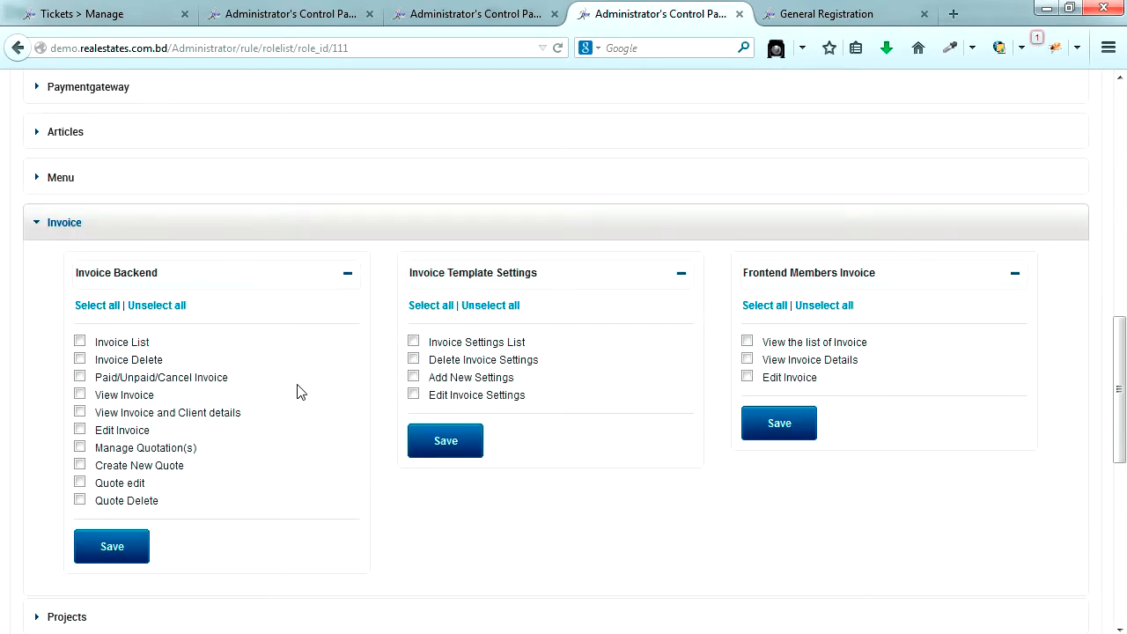
pyautogui.click(764, 305)
pyautogui.click(781, 426)
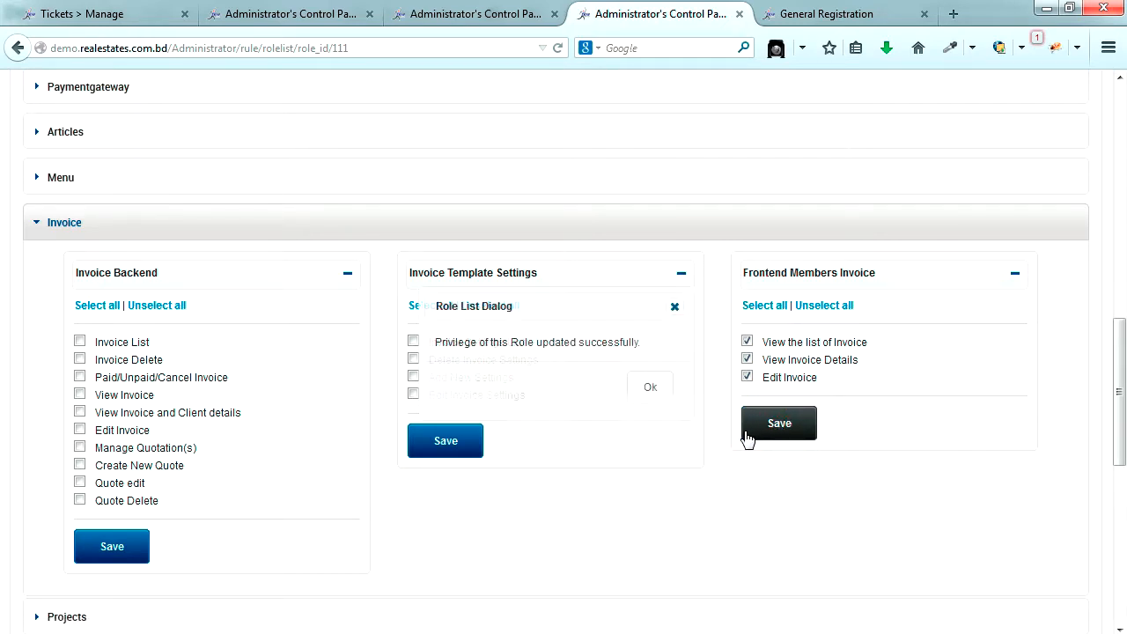
# - Save the Frontend Members, Manage and Frontend Articles permission groups, confirming each update
pyautogui.scroll(2, 626, 444)
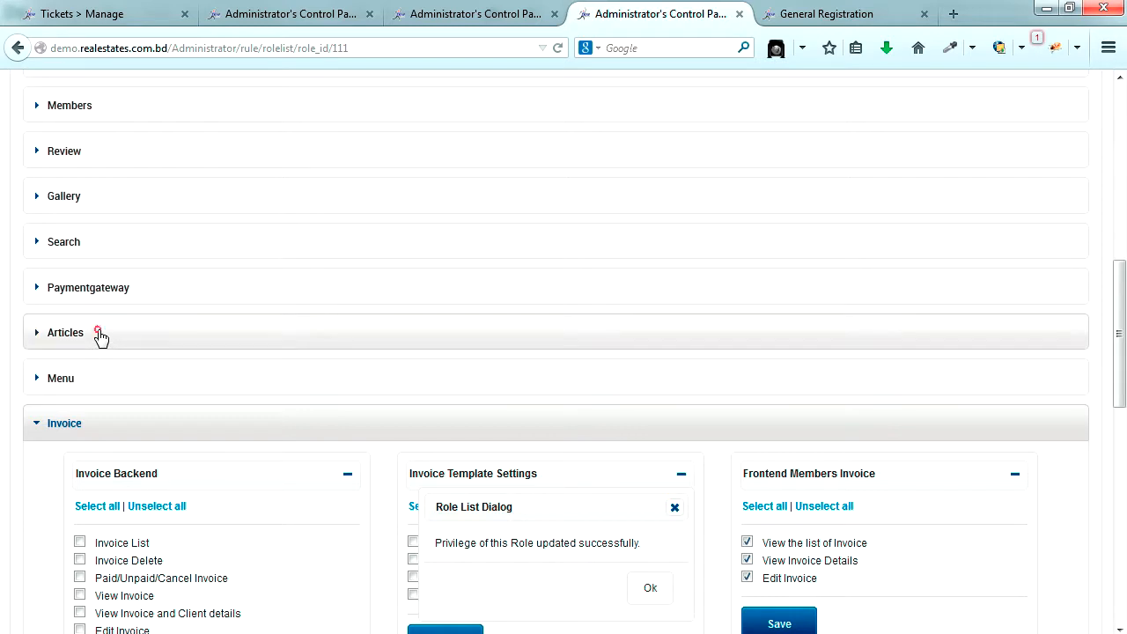
pyautogui.click(95, 333)
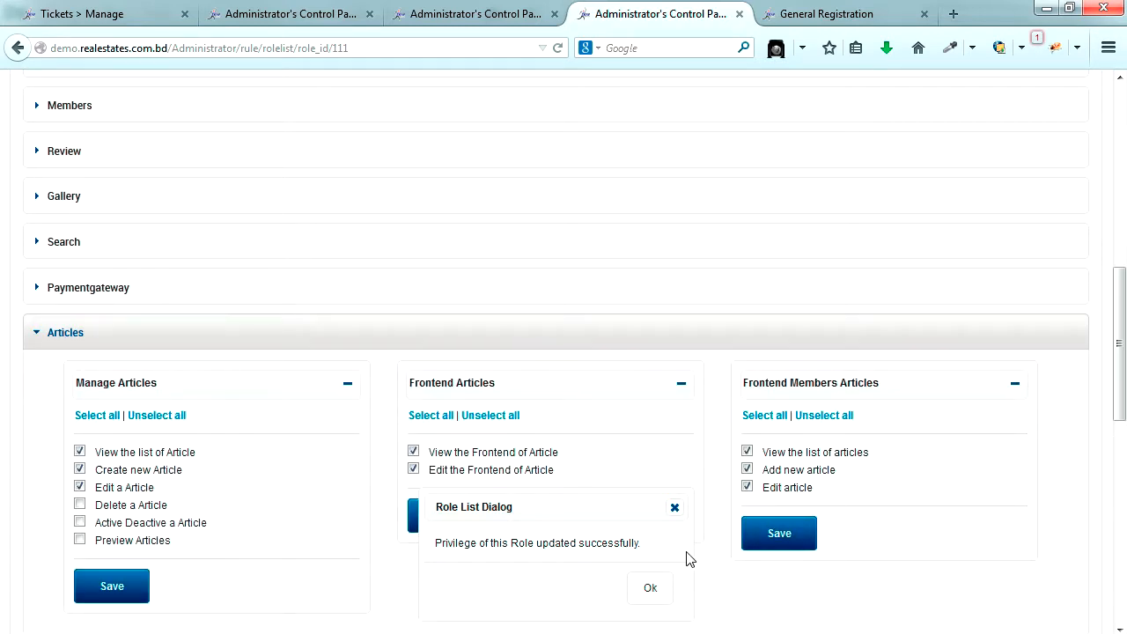
pyautogui.click(768, 537)
pyautogui.click(648, 587)
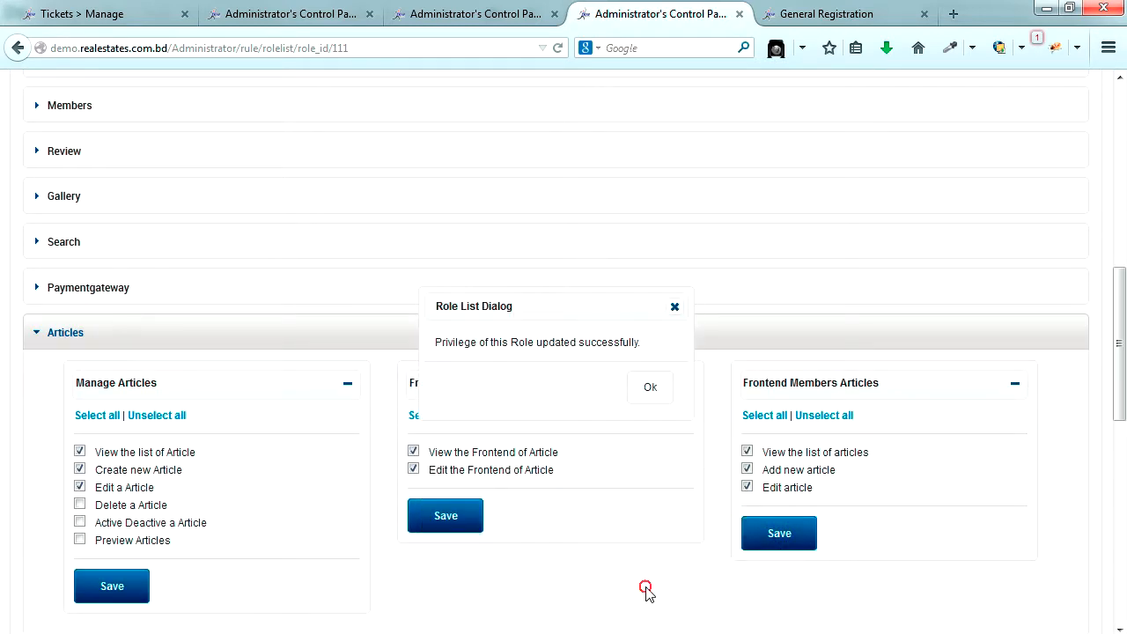
pyautogui.click(777, 535)
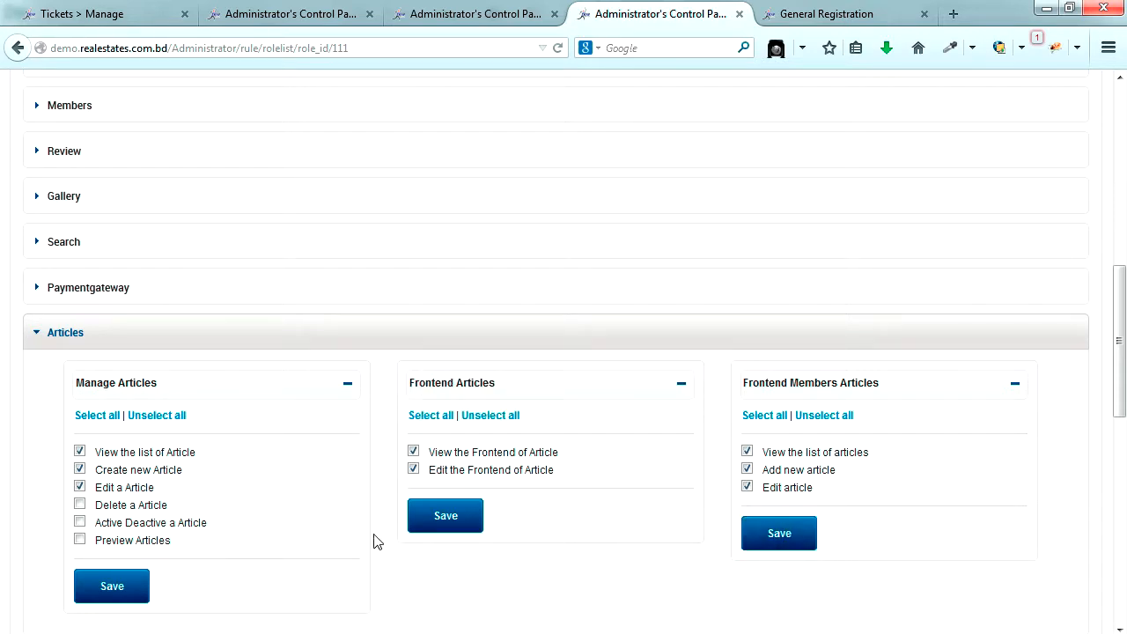
pyautogui.click(111, 587)
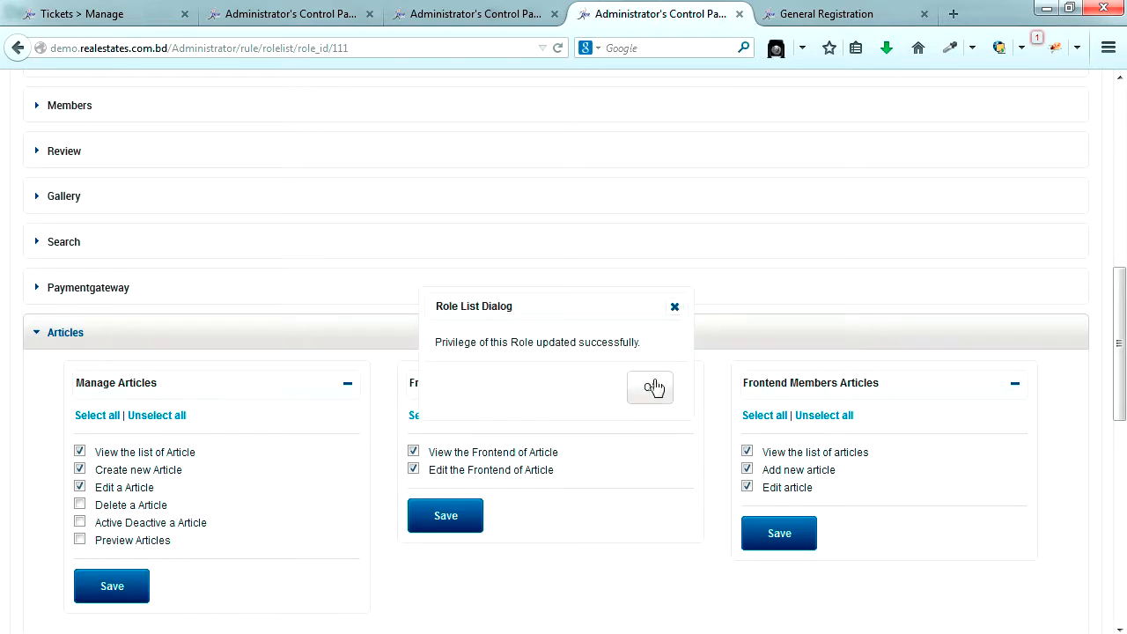
pyautogui.click(652, 387)
pyautogui.click(449, 523)
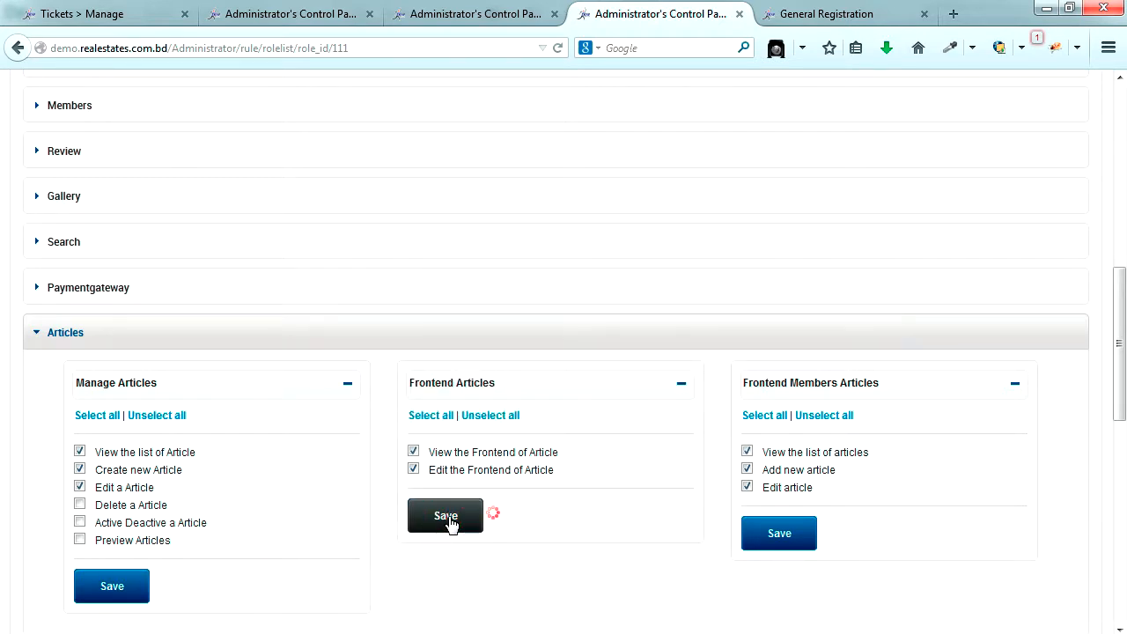
pyautogui.click(651, 386)
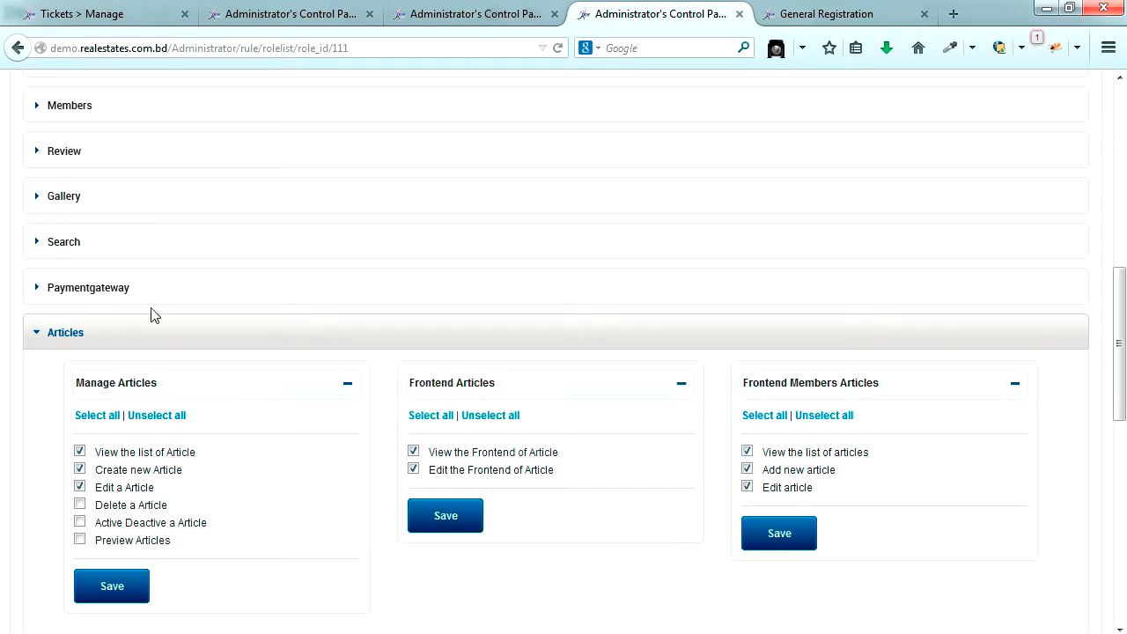
# - Re-save the Manage and frontend Payment Gateway permission groups, confirming each update
pyautogui.click(128, 292)
pyautogui.scroll(-4, 173, 449)
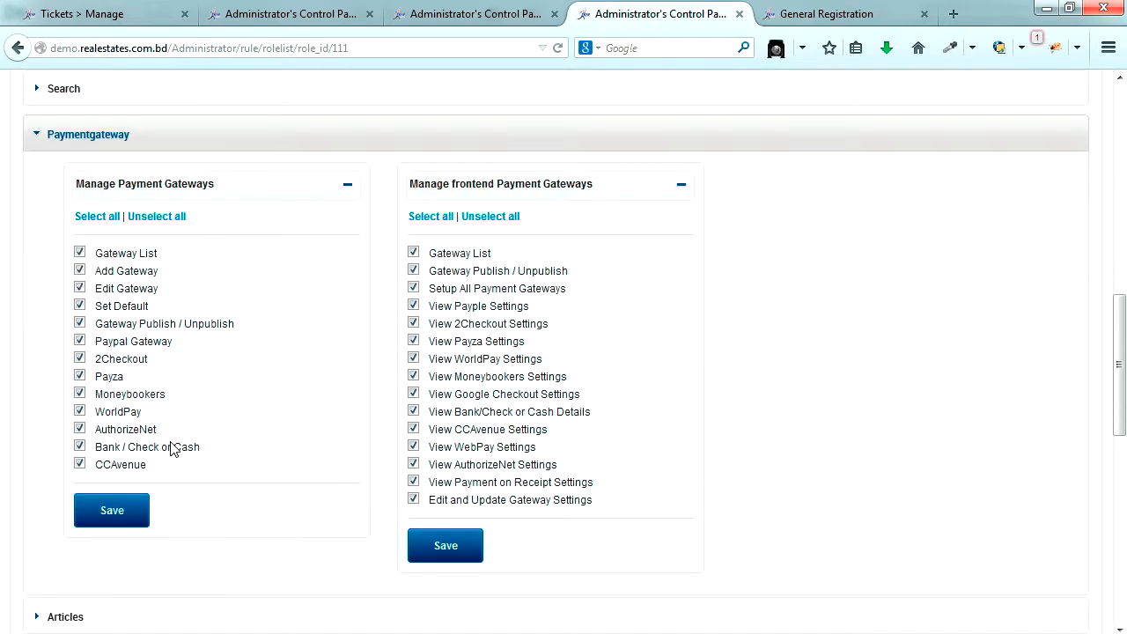
pyautogui.click(126, 463)
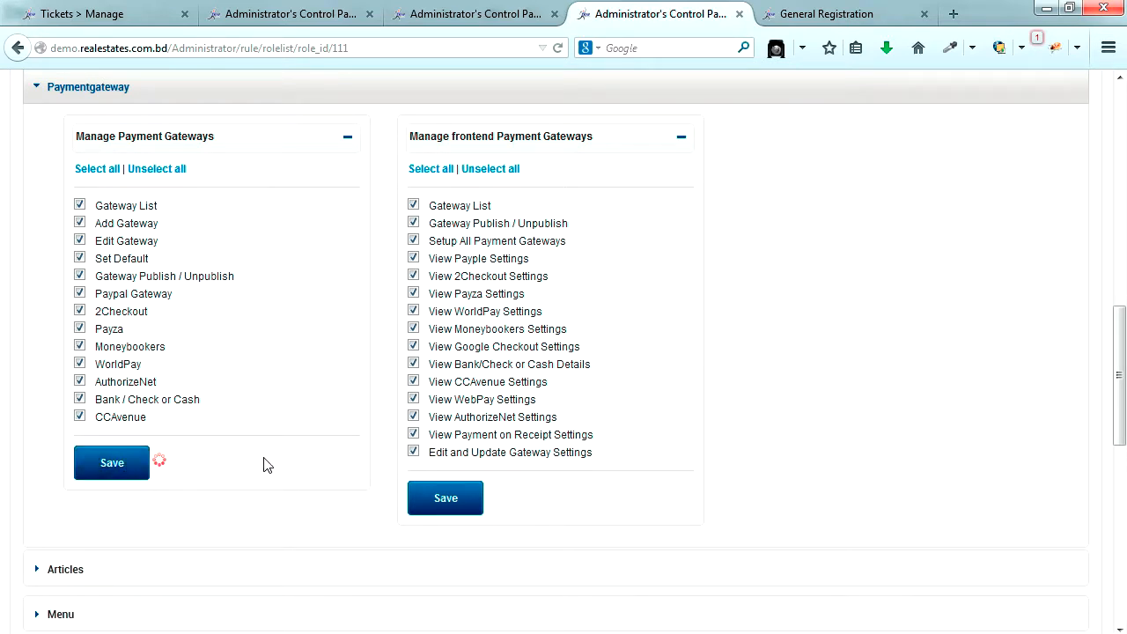
pyautogui.click(652, 388)
pyautogui.click(456, 498)
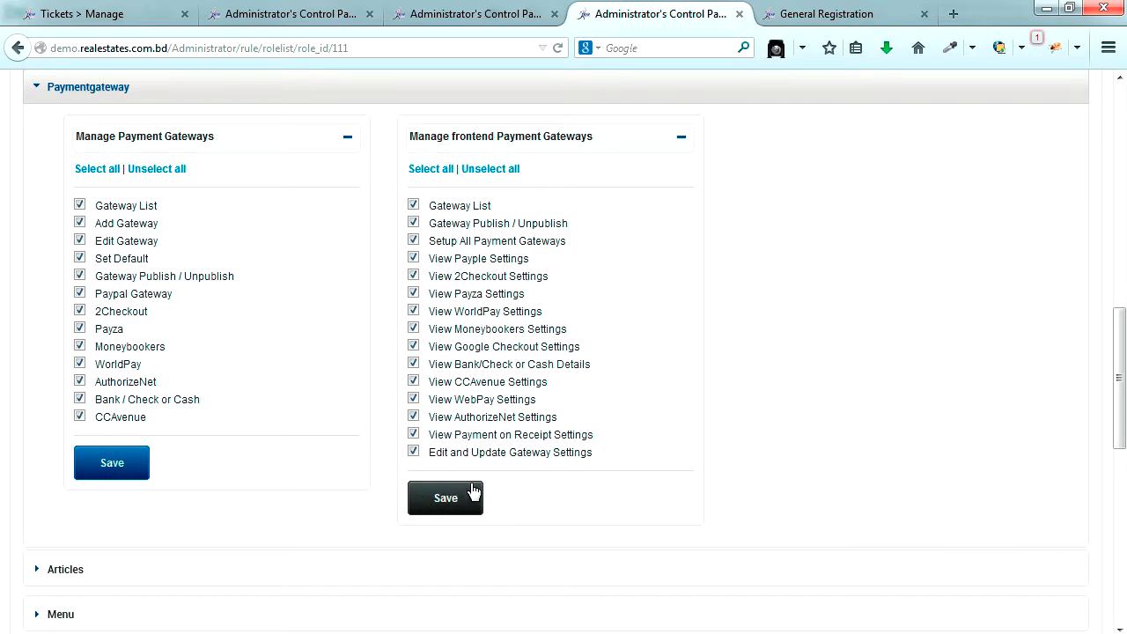
pyautogui.click(651, 392)
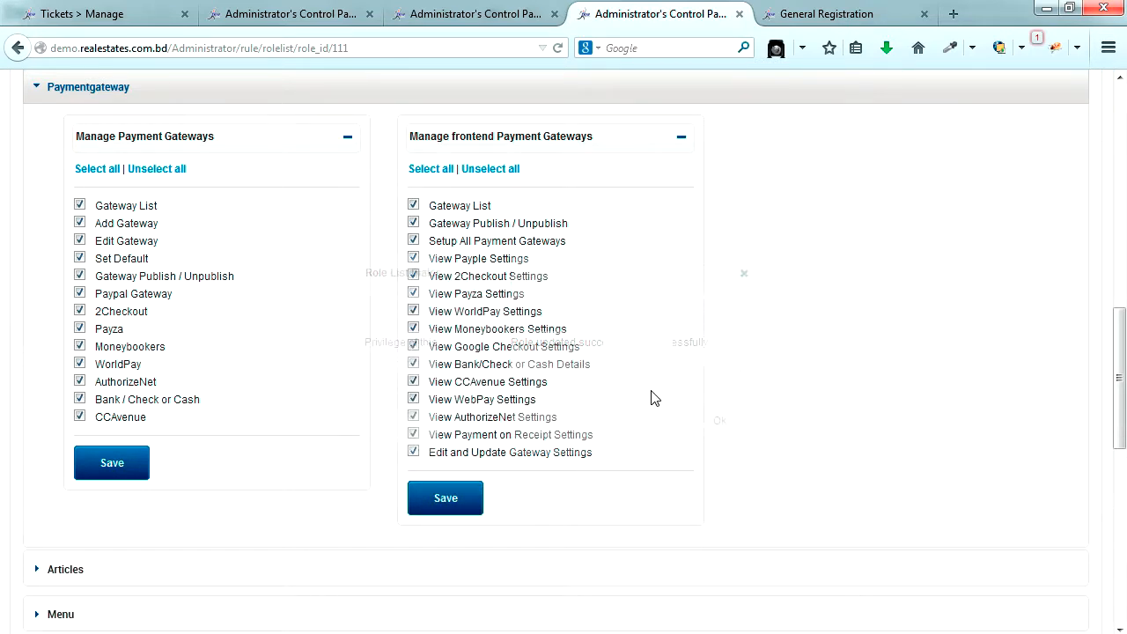
pyautogui.scroll(-1, 795, 457)
pyautogui.scroll(-6, 795, 458)
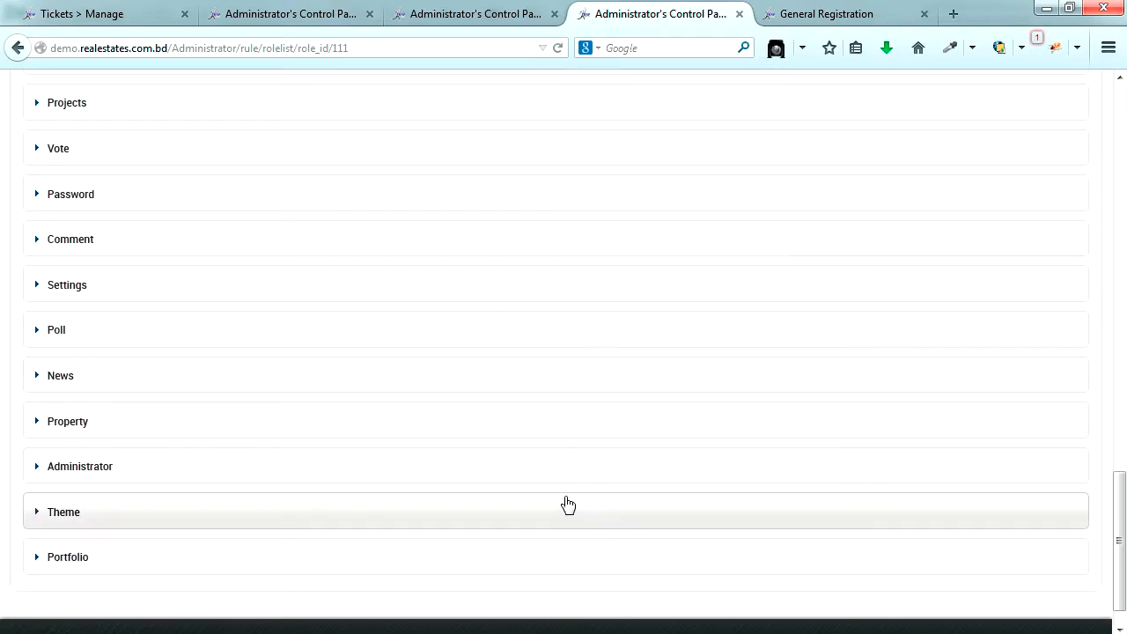
# - Grant Get New Password on both the Forget Password Form and Page, saving each
pyautogui.doubleClick(96, 201)
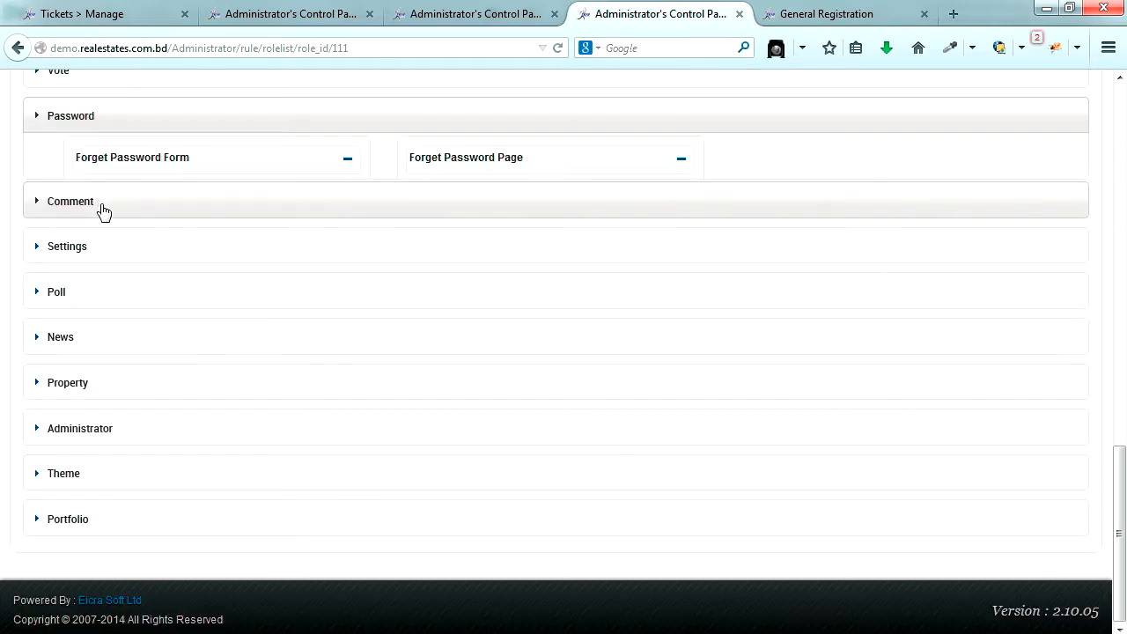
pyautogui.click(78, 158)
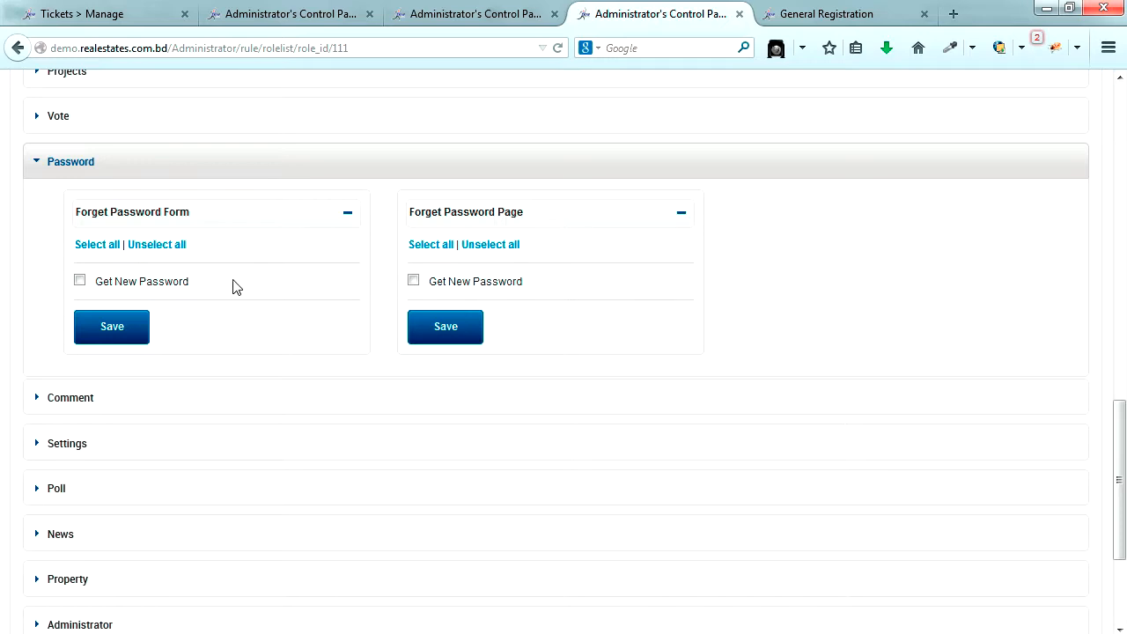
pyautogui.click(79, 280)
pyautogui.click(414, 281)
pyautogui.click(453, 335)
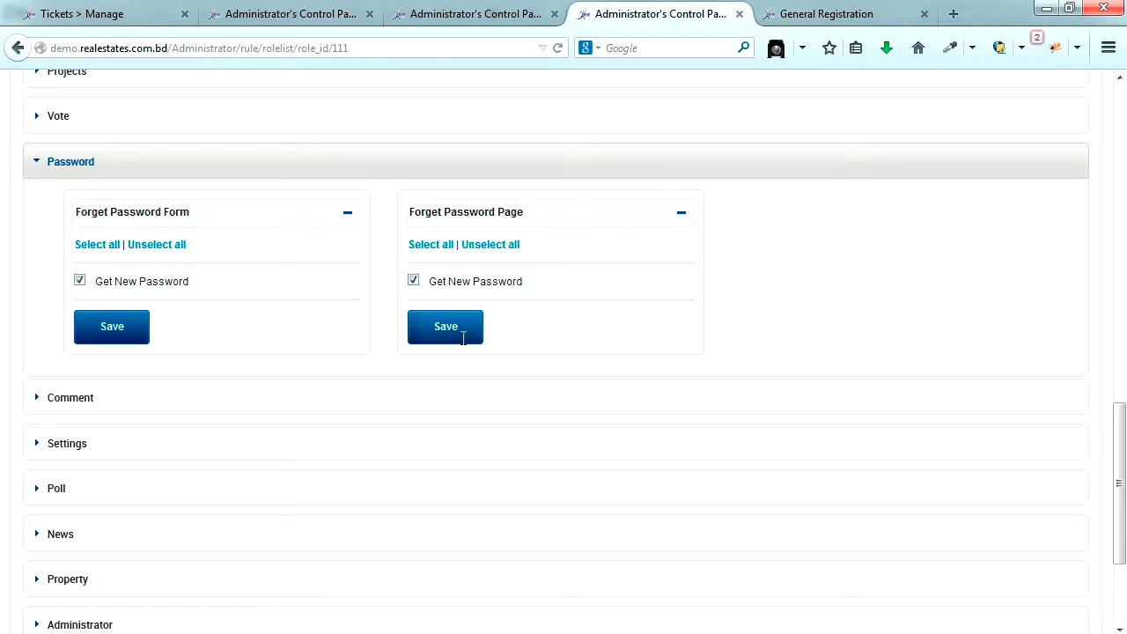
pyautogui.click(650, 389)
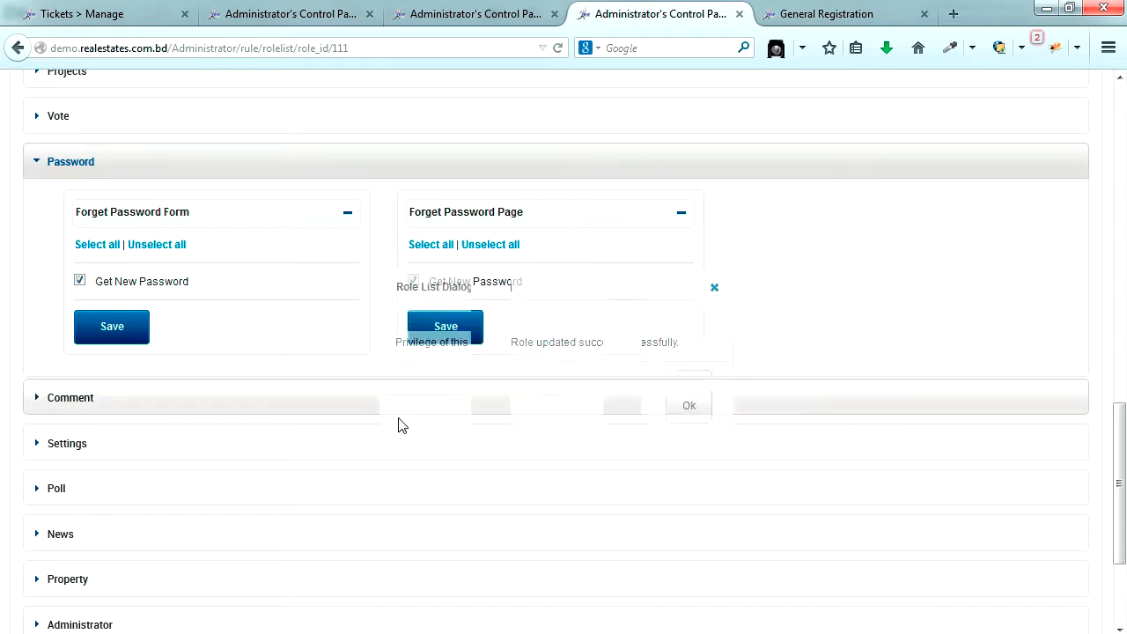
pyautogui.click(99, 324)
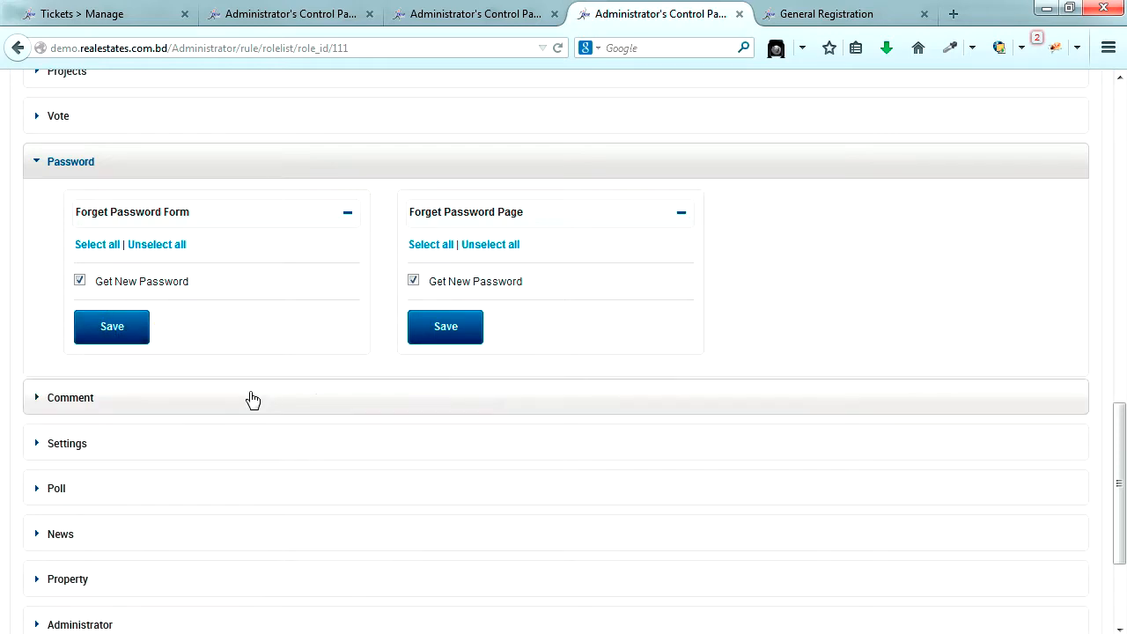
pyautogui.click(643, 388)
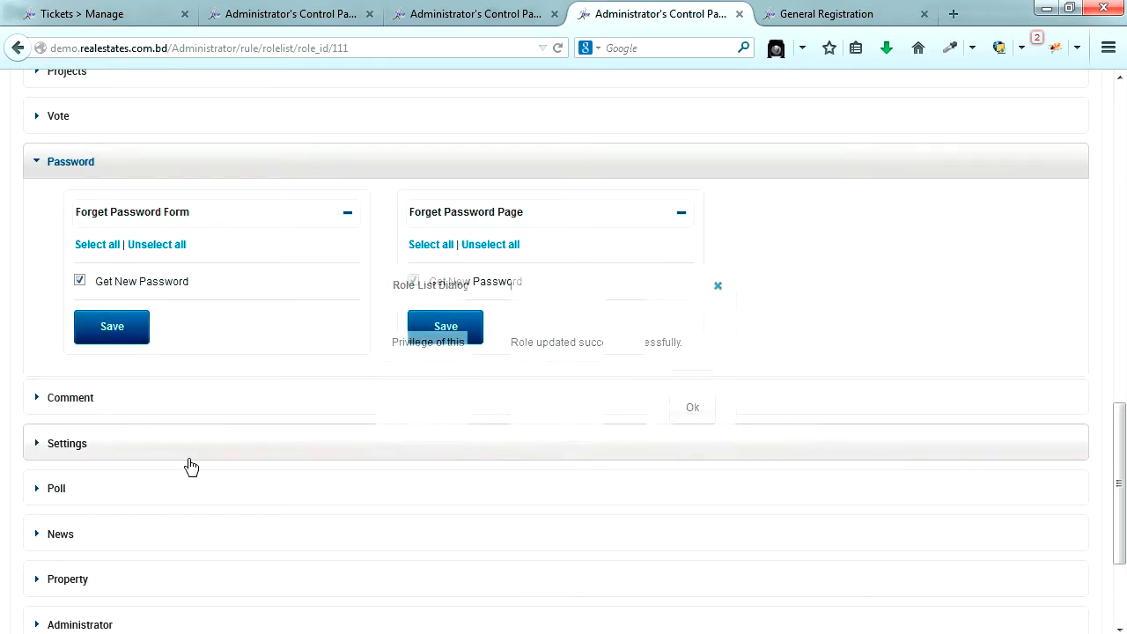
pyautogui.scroll(-4, 188, 466)
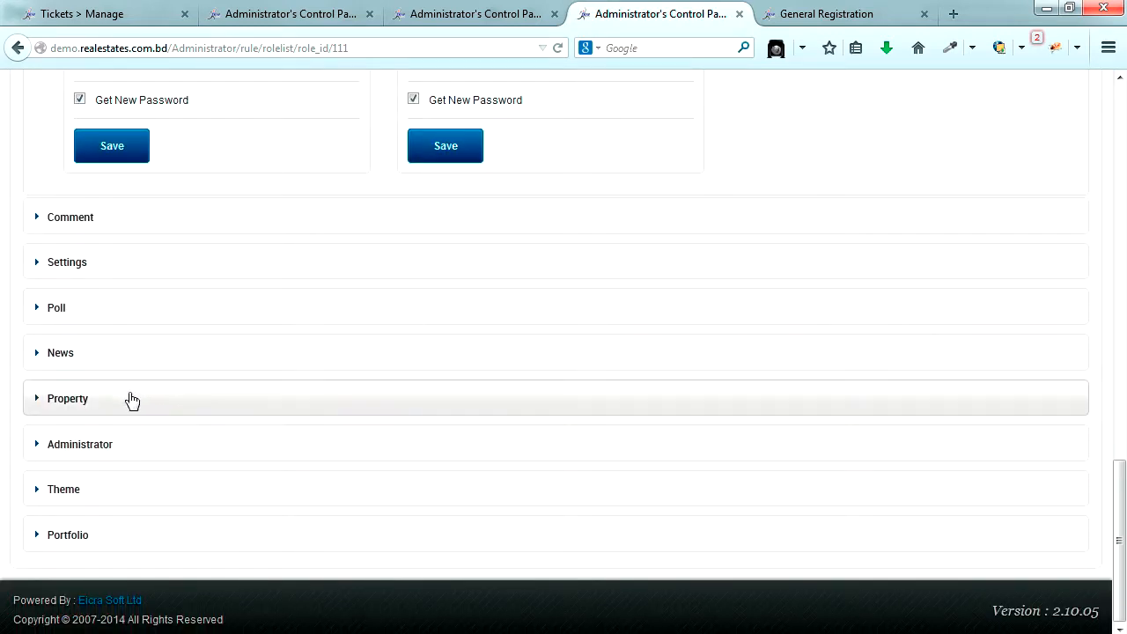
pyautogui.click(131, 414)
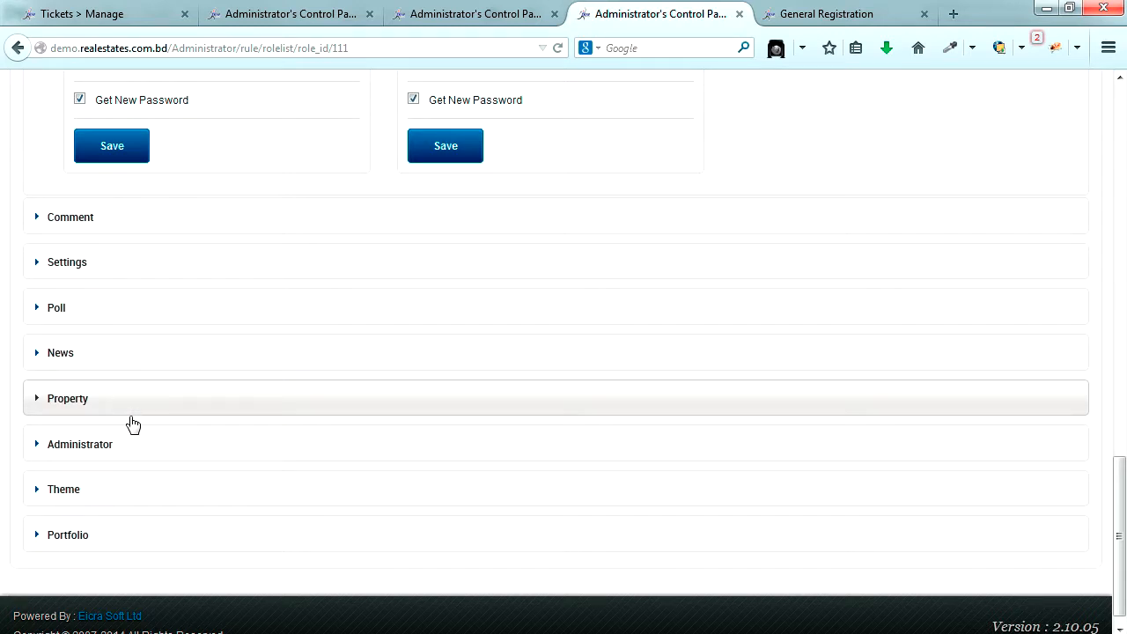
pyautogui.scroll(10, 132, 424)
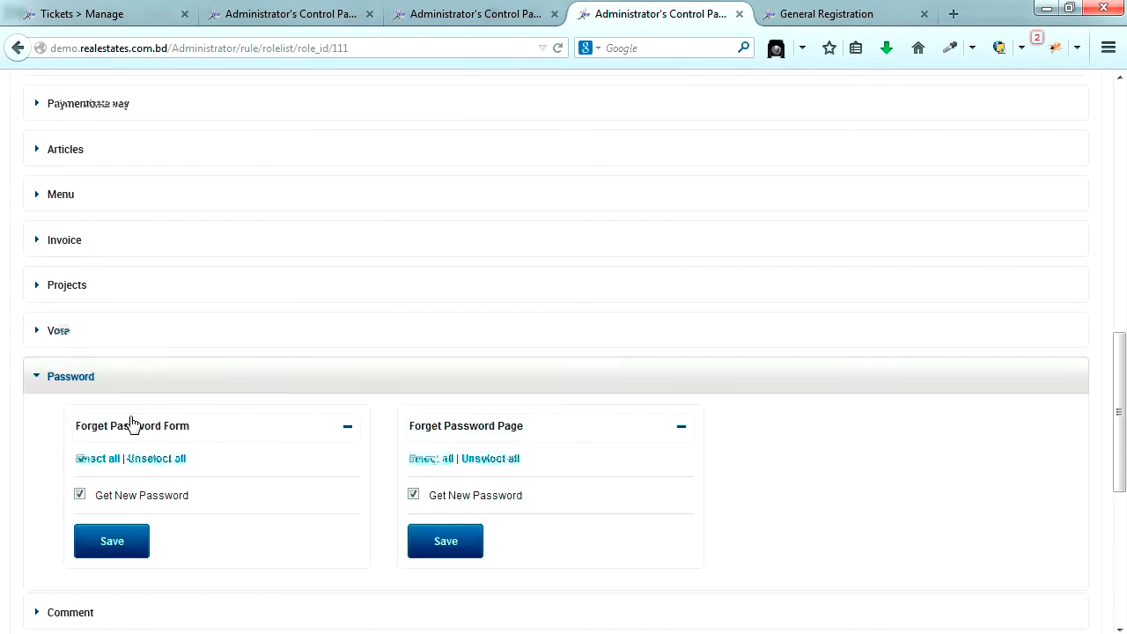
pyautogui.scroll(4, 132, 425)
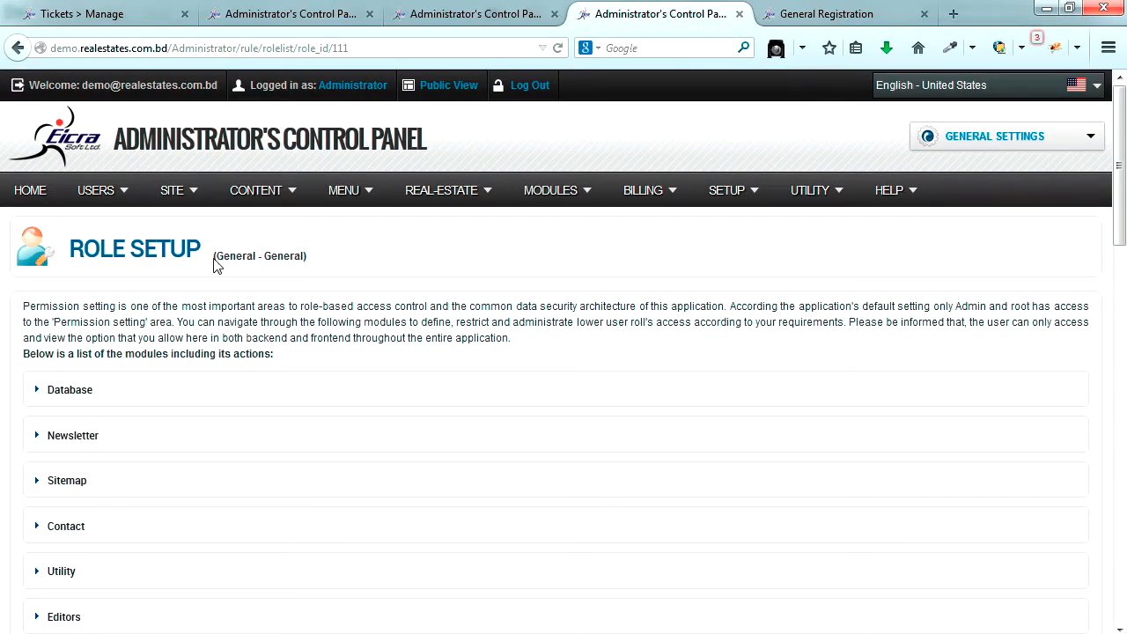
# - Highlight the 'General - General' role title, then switch to the admin Dashboard tab
pyautogui.moveTo(218, 257); pyautogui.dragTo(302, 256)
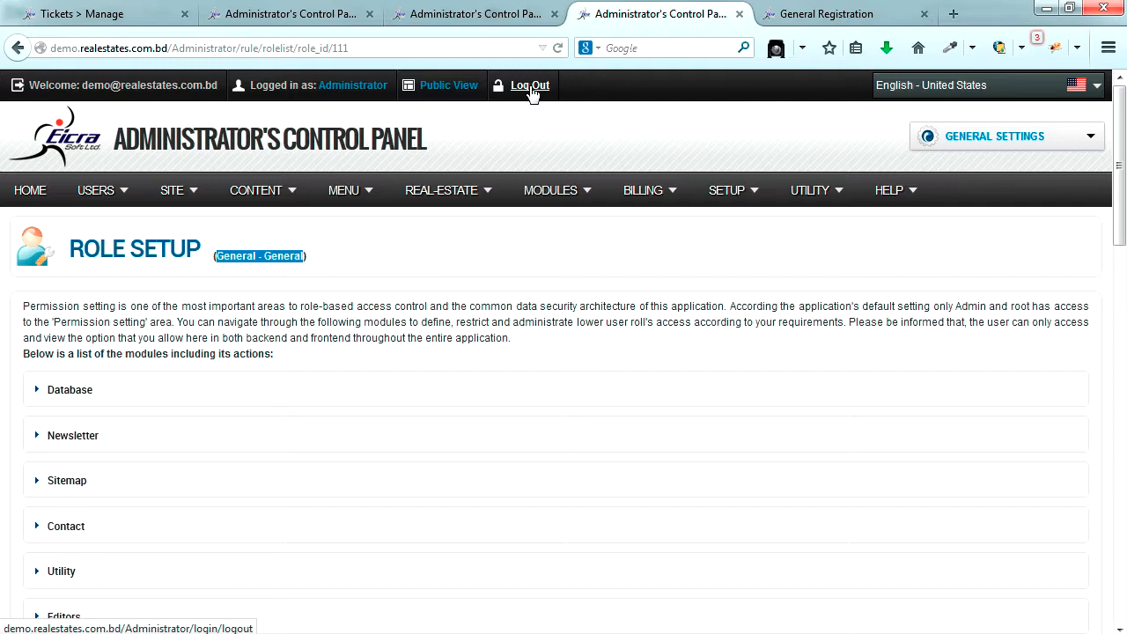
pyautogui.click(255, 13)
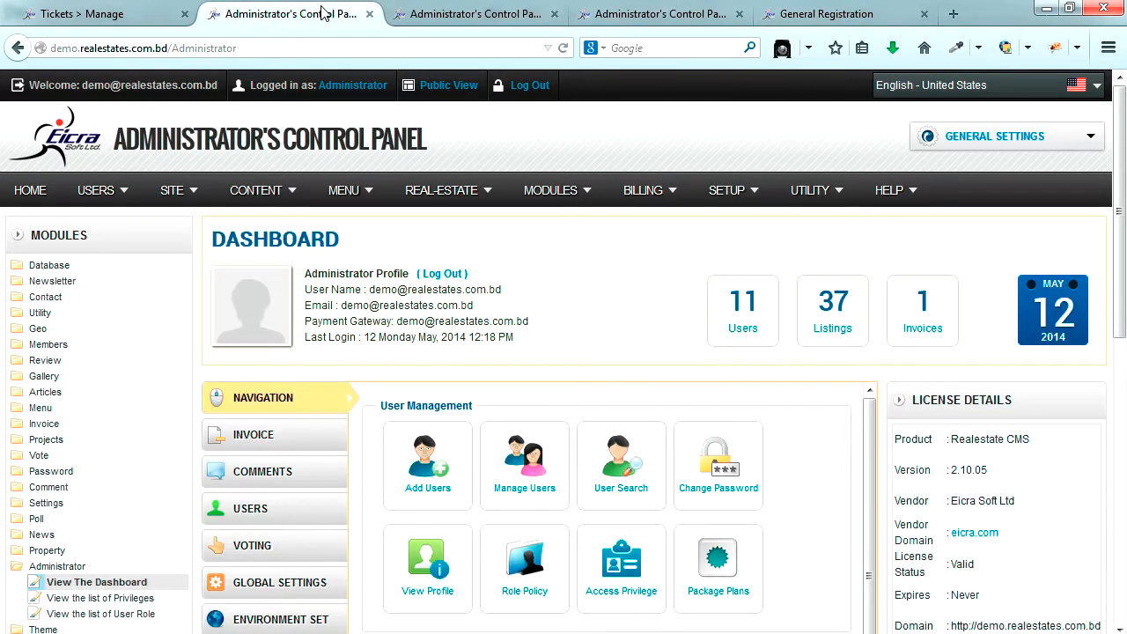
# - In the Users list, highlight the last member's e-mail address and General role
pyautogui.click(428, 13)
pyautogui.scroll(-5, 443, 159)
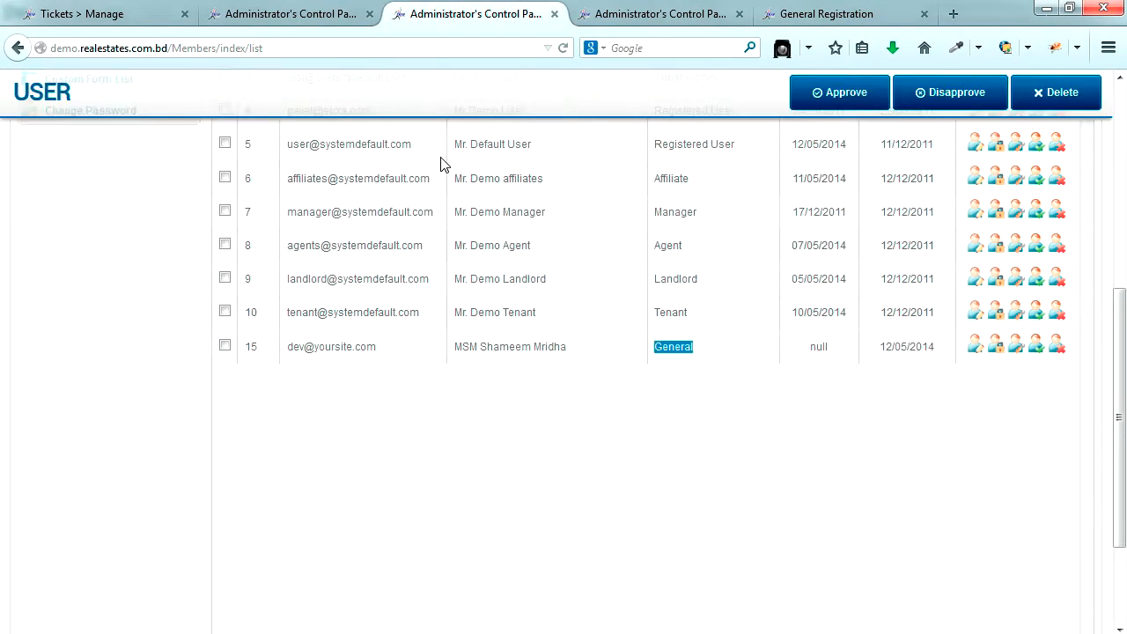
pyautogui.click(590, 396)
pyautogui.moveTo(287, 347); pyautogui.dragTo(385, 354)
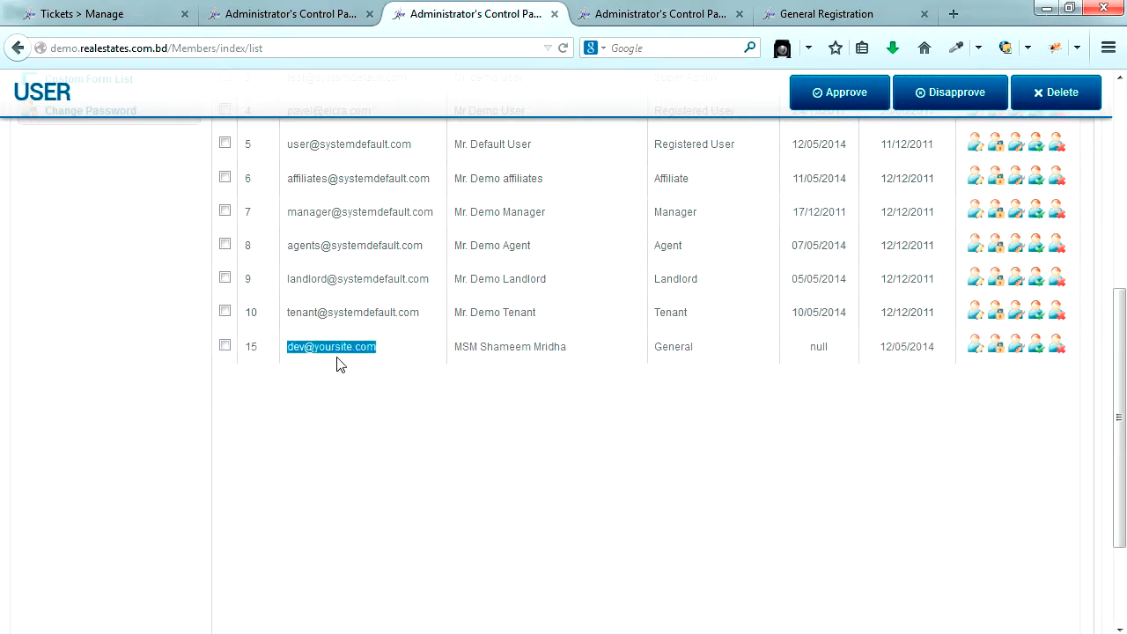
pyautogui.moveTo(658, 350); pyautogui.dragTo(697, 354)
pyautogui.scroll(5, 642, 431)
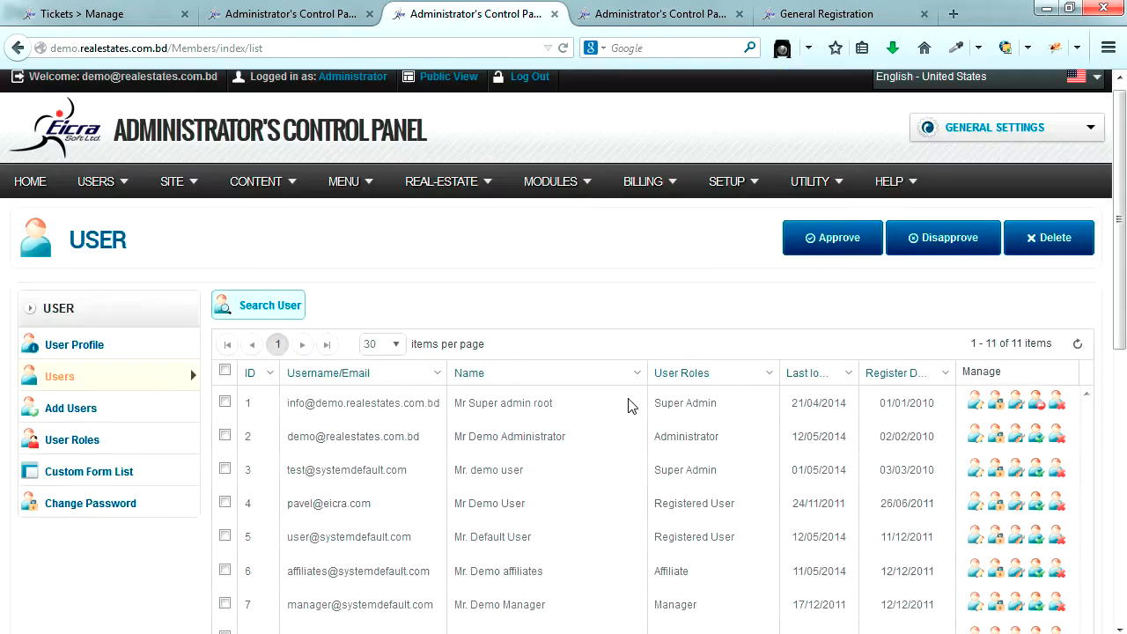
pyautogui.moveTo(632, 198)
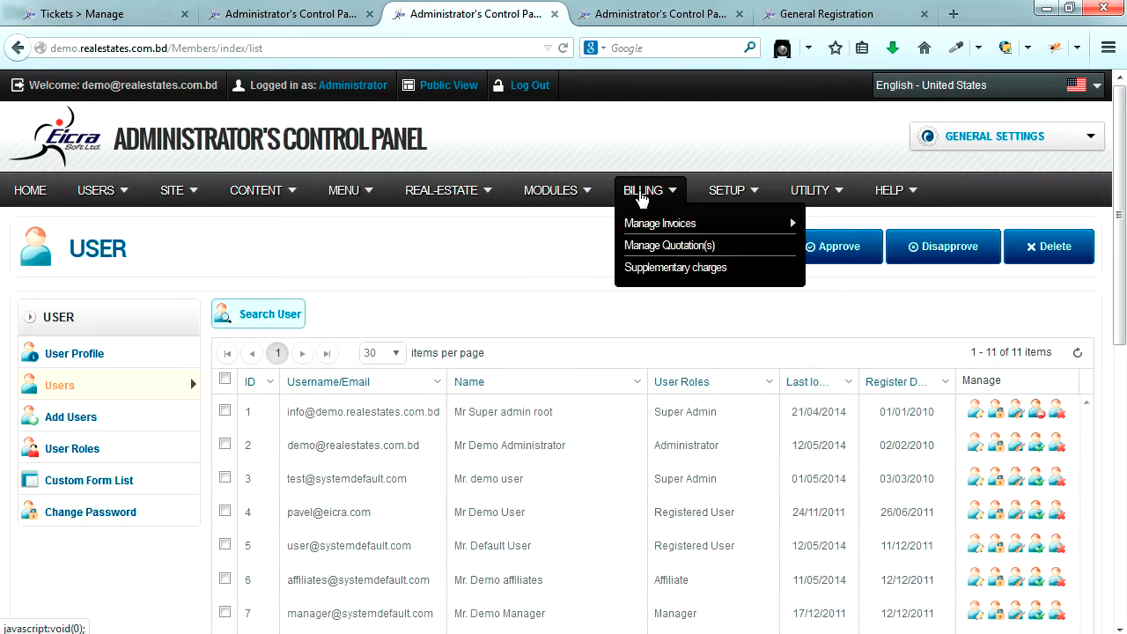
# - Open the User Role Manager list in a new tab from the Role Setup page
pyautogui.click(648, 16)
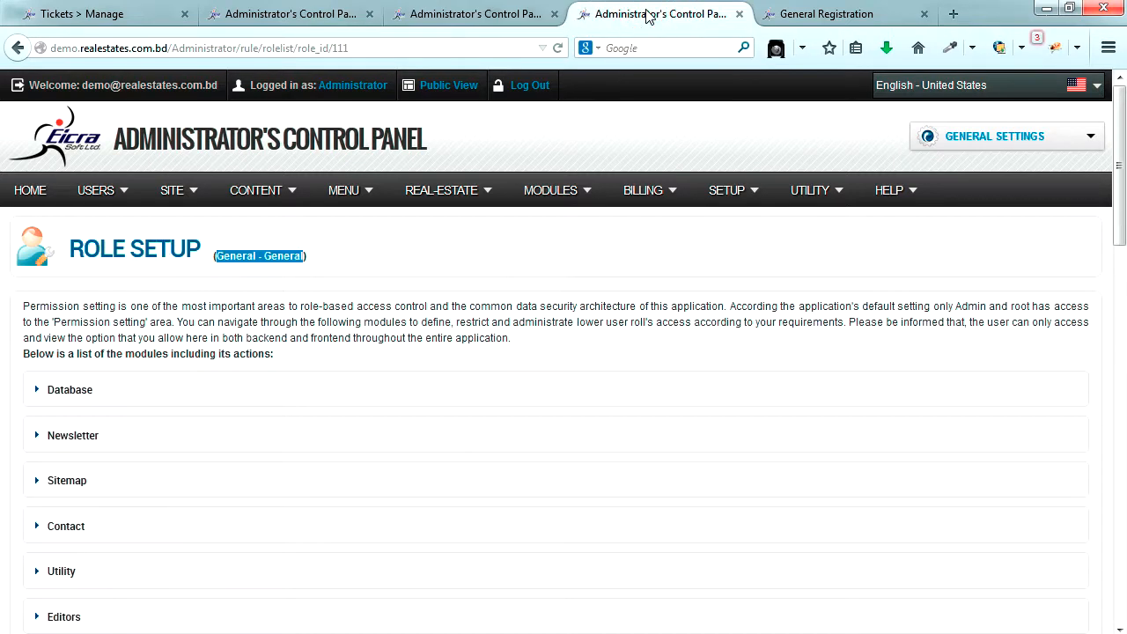
pyautogui.moveTo(727, 195)
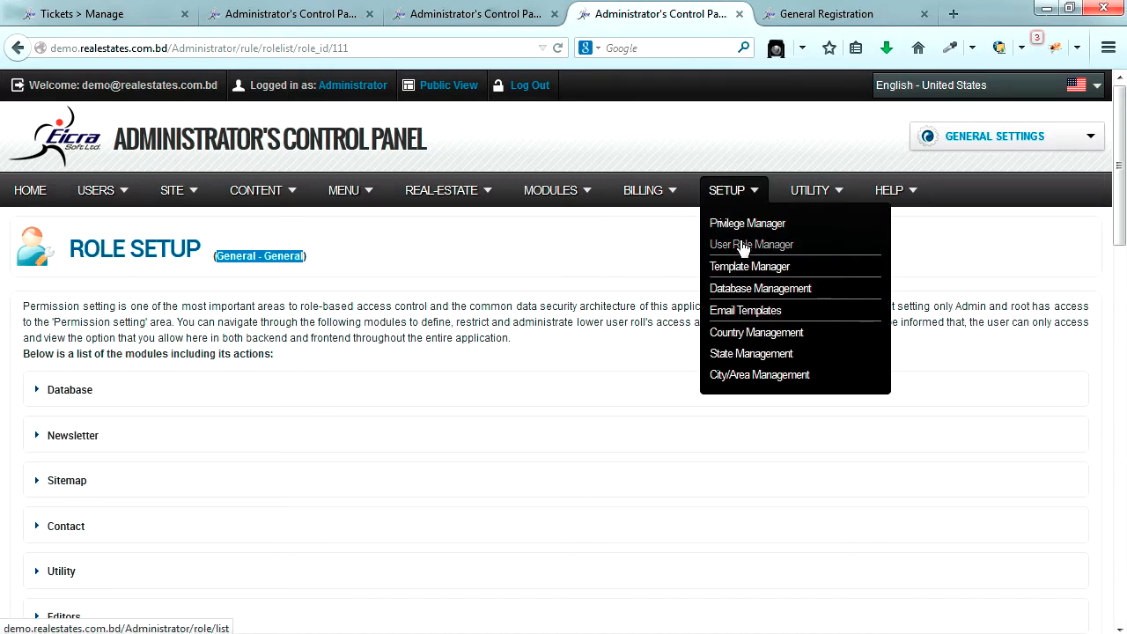
pyautogui.rightClick(744, 244)
pyautogui.click(781, 262)
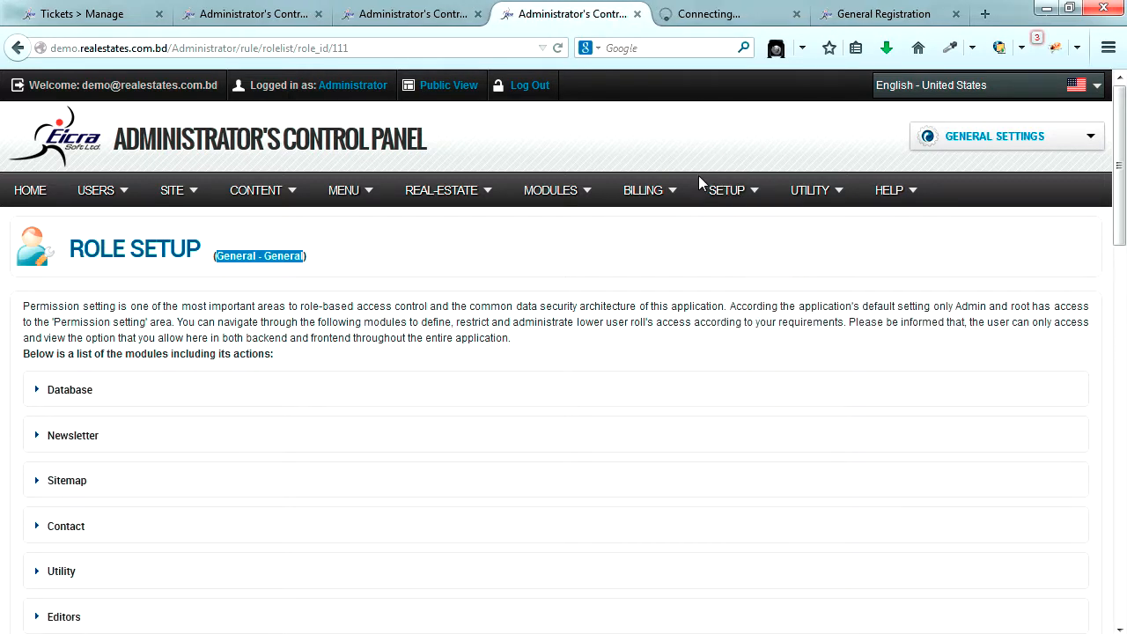
pyautogui.click(707, 16)
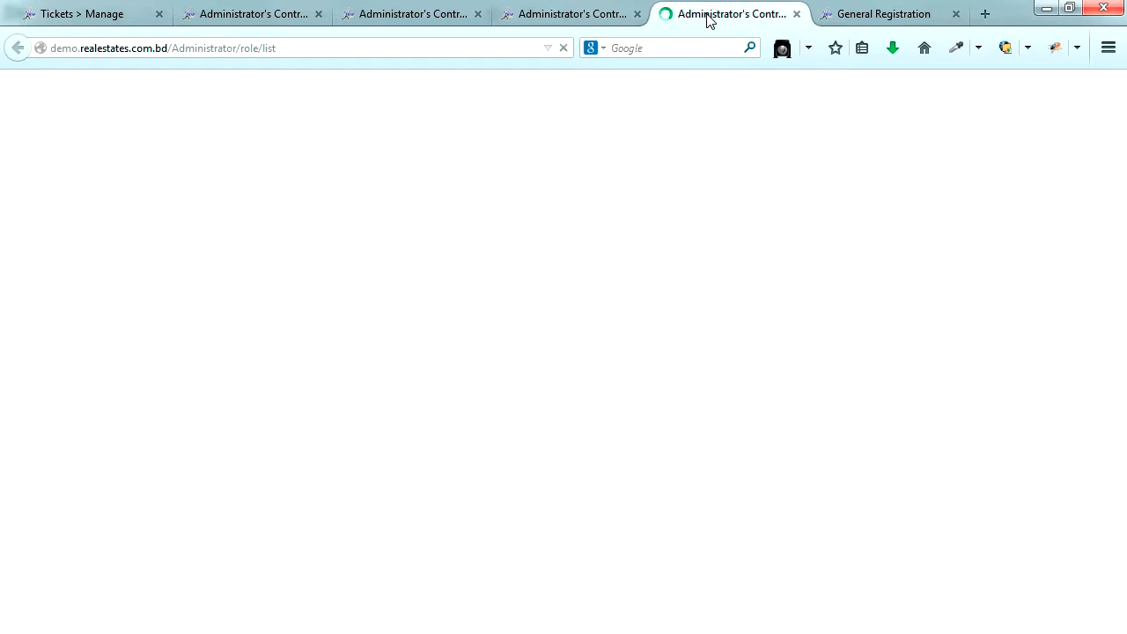
# - Highlight the General role's name, description and member count of 1, then return to the users list
pyautogui.scroll(-10, 467, 343)
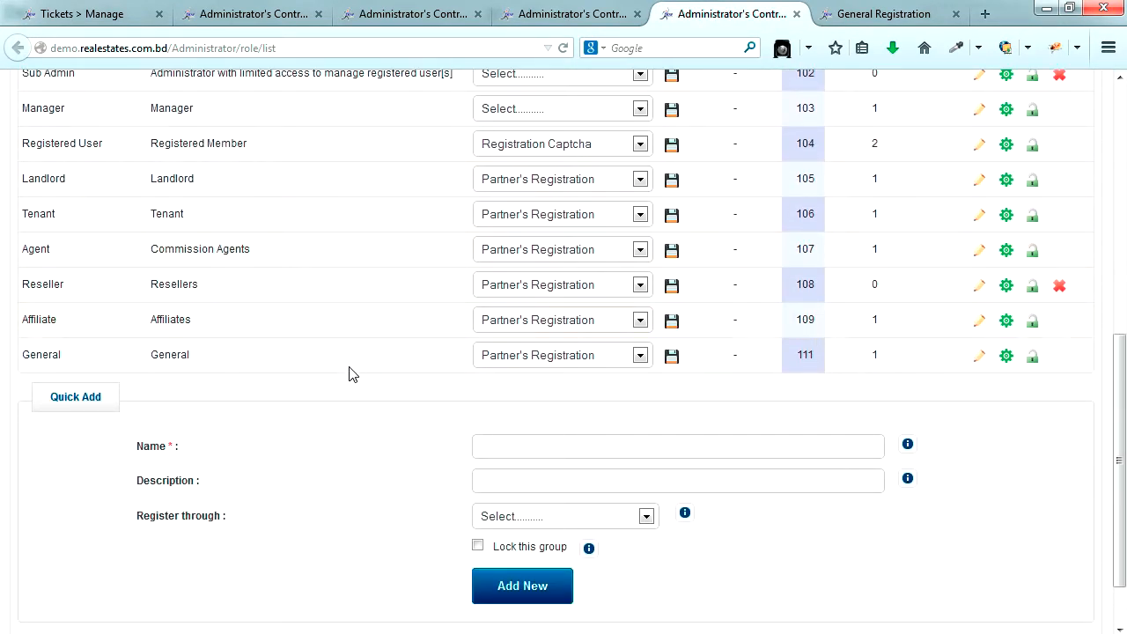
pyautogui.click(153, 355)
pyautogui.moveTo(152, 355); pyautogui.dragTo(196, 368)
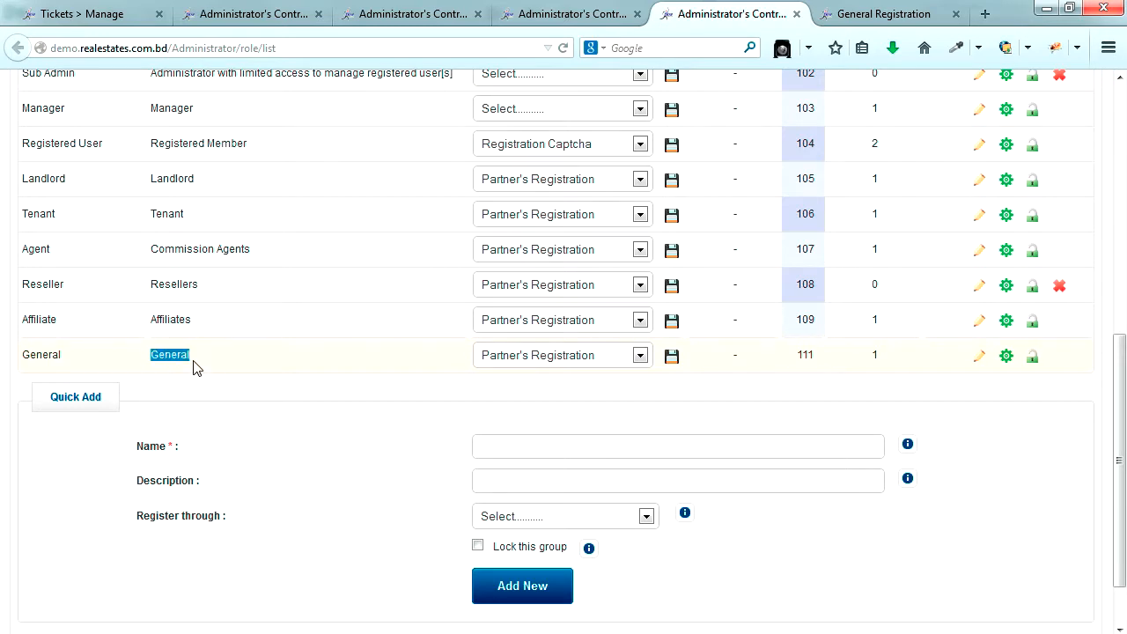
pyautogui.moveTo(63, 355); pyautogui.dragTo(27, 357)
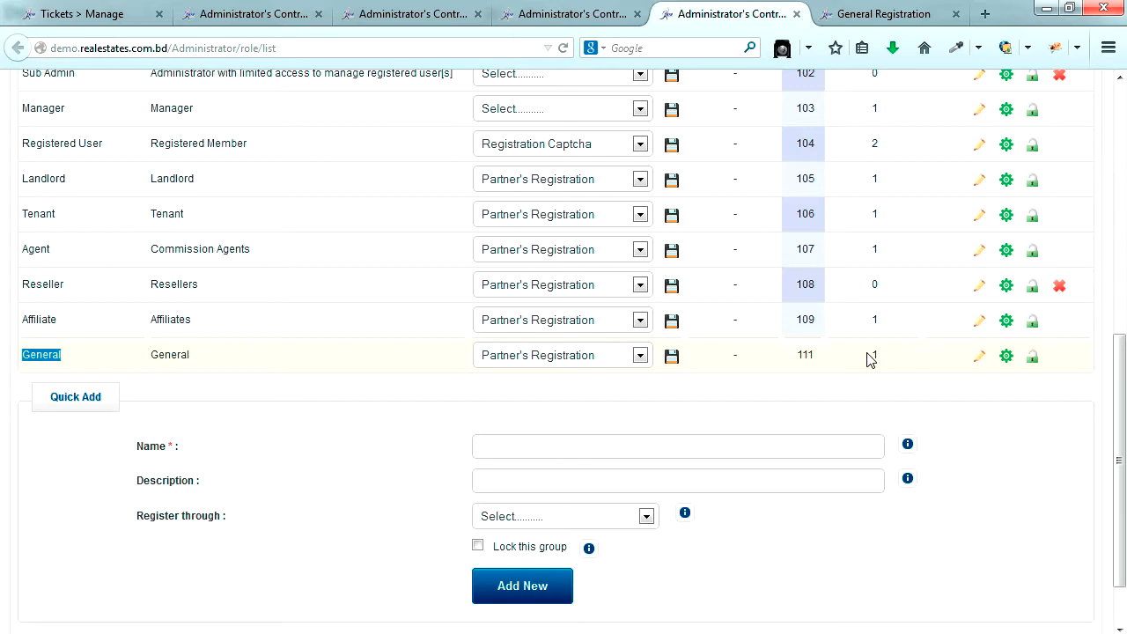
pyautogui.moveTo(869, 359); pyautogui.dragTo(881, 362)
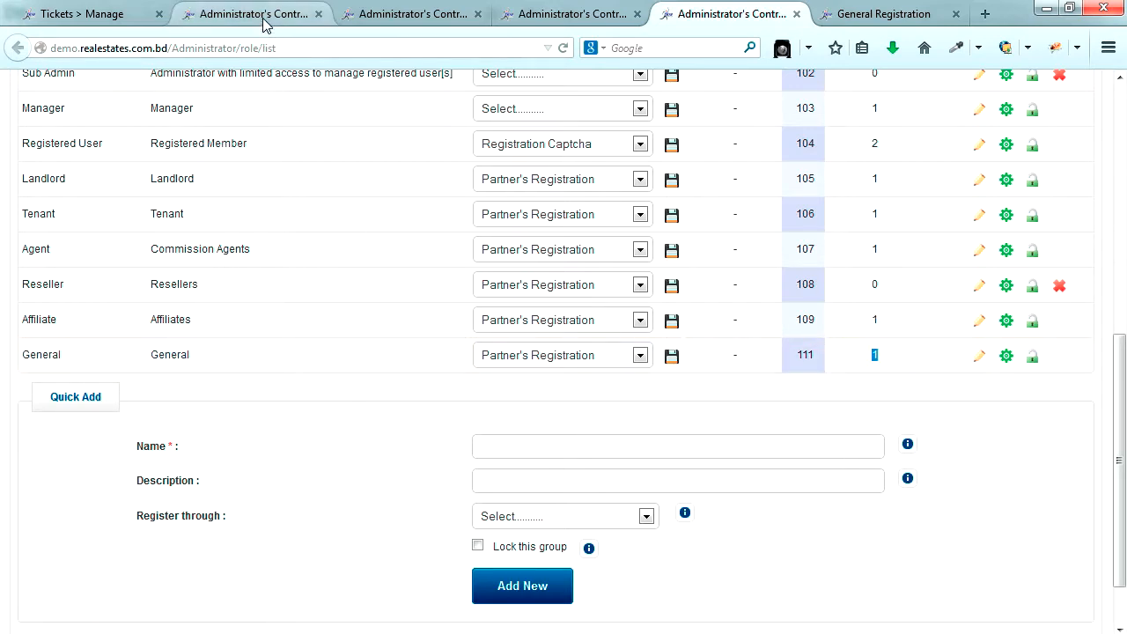
pyautogui.click(393, 17)
pyautogui.scroll(-3, 322, 440)
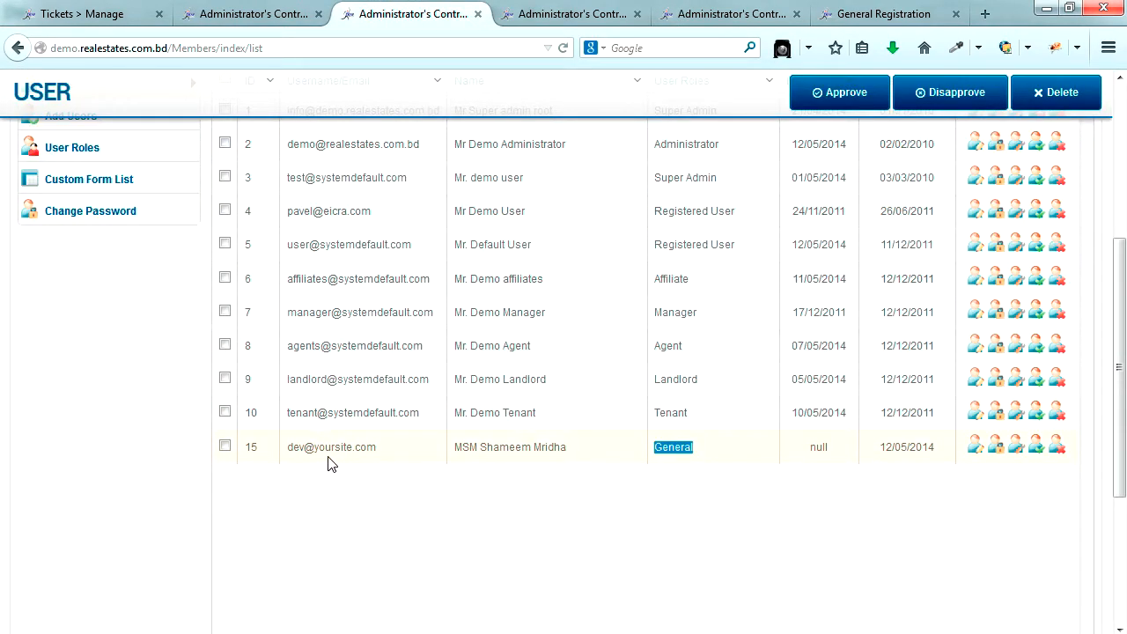
# - Log the administrator out and open the front-end member login page from the Sign Up tab
pyautogui.click(577, 15)
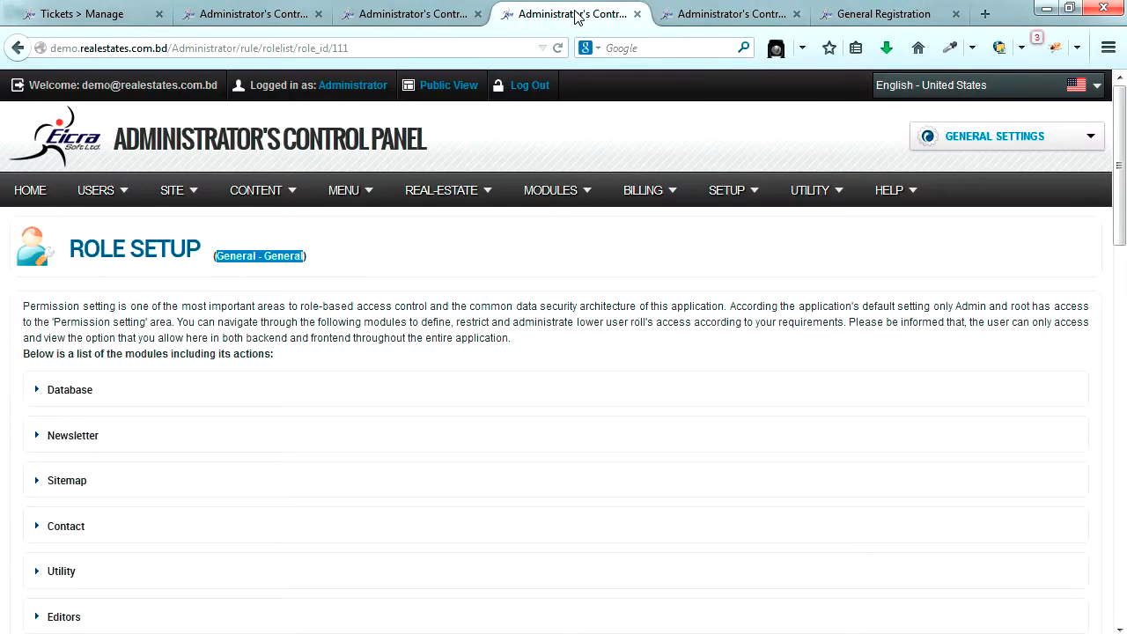
pyautogui.click(531, 85)
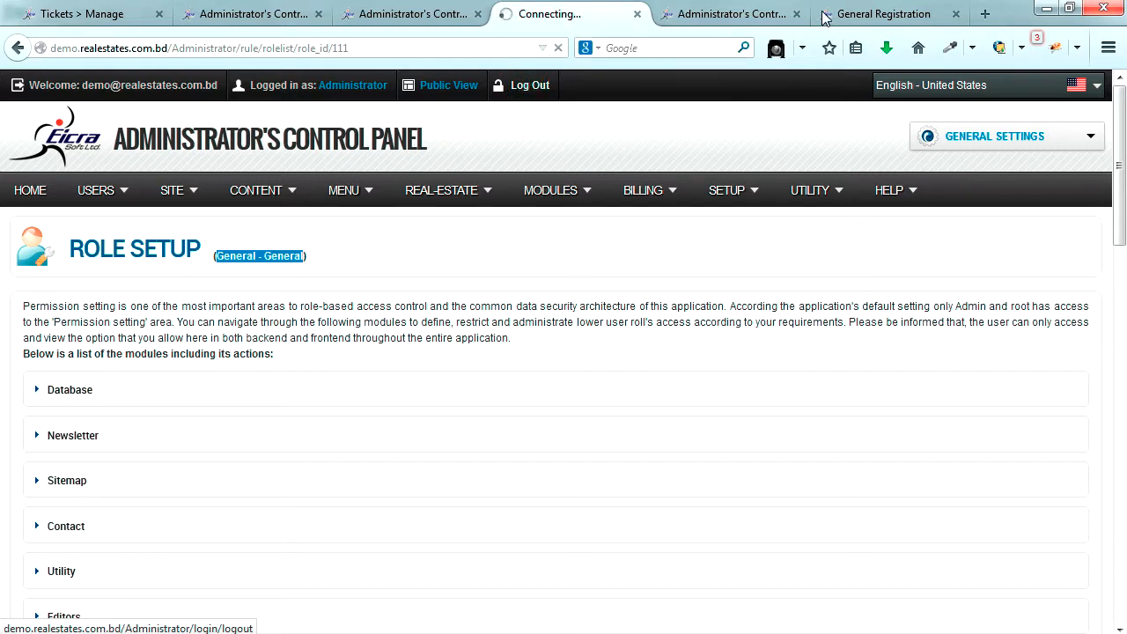
pyautogui.click(868, 13)
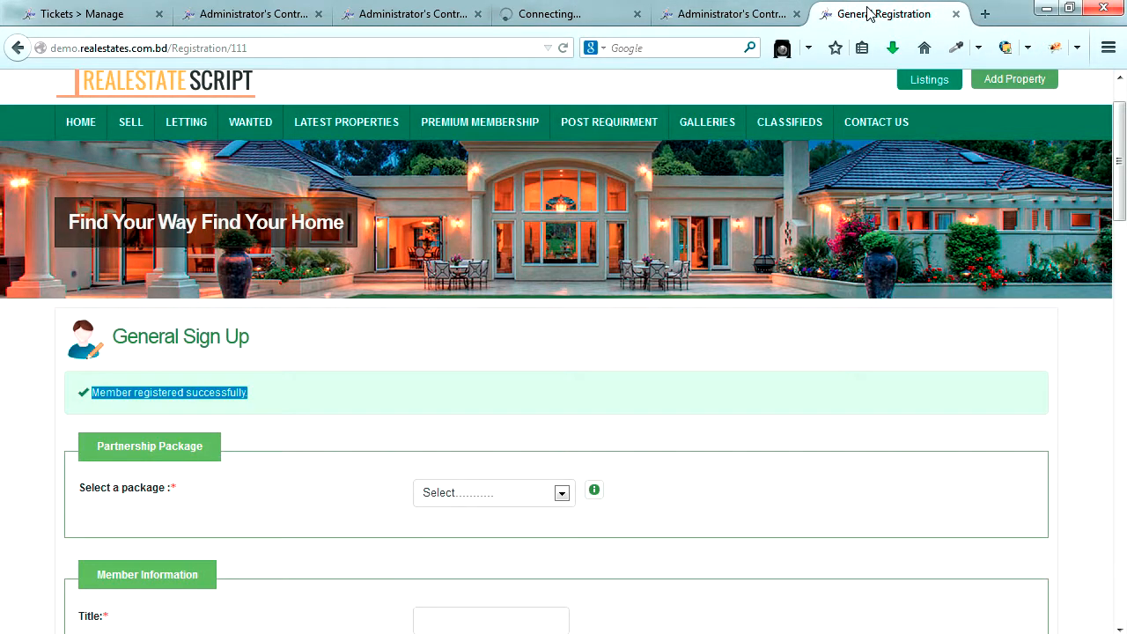
pyautogui.click(1076, 332)
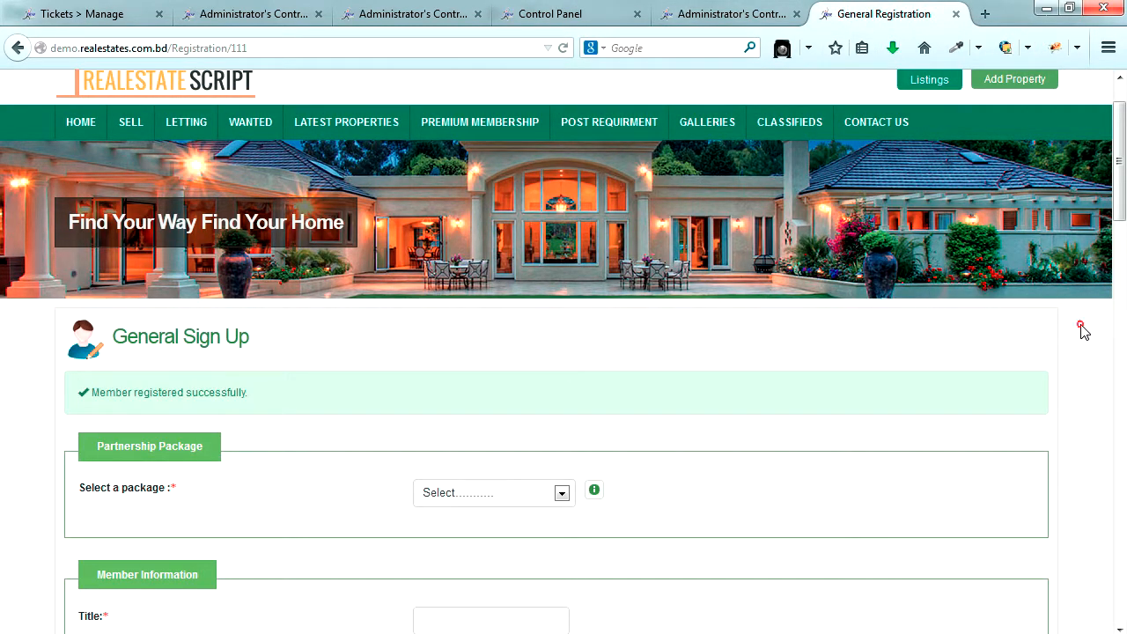
pyautogui.scroll(2, 1059, 328)
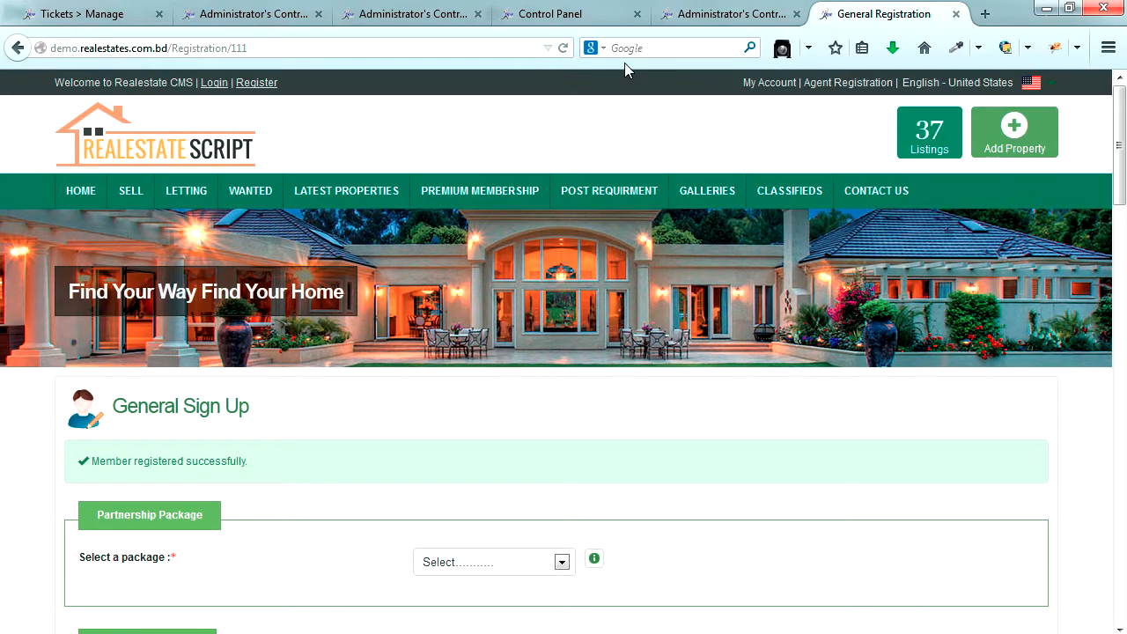
pyautogui.click(214, 83)
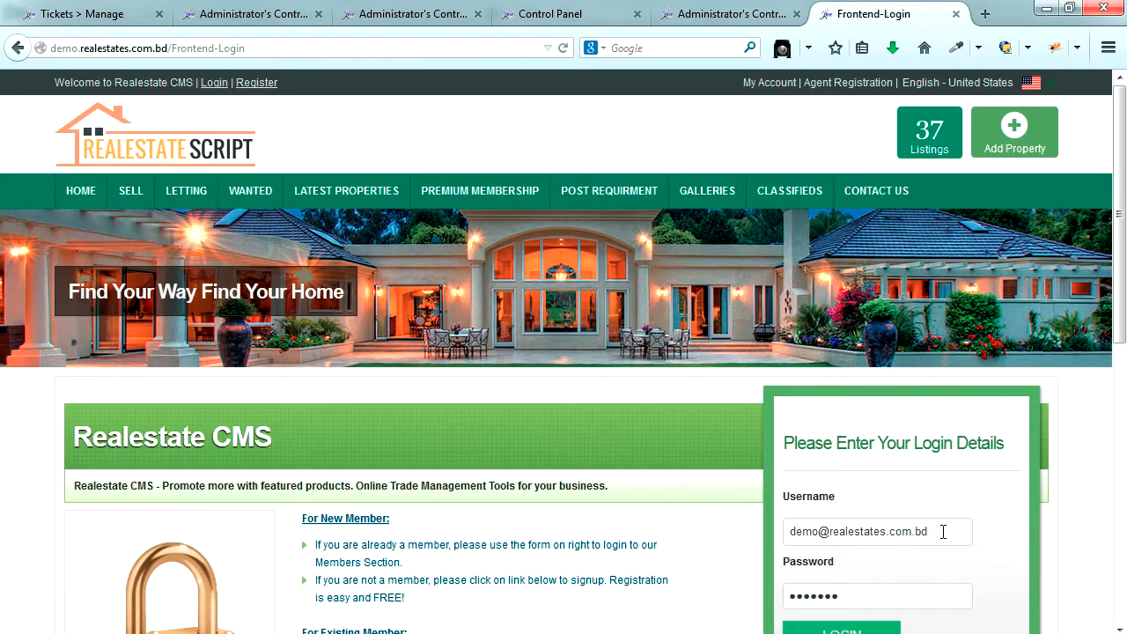
# - Attempt a front-end login with the General member's e-mail and password
pyautogui.moveTo(943, 531); pyautogui.dragTo(727, 549)
pyautogui.scroll(-3, 1049, 478)
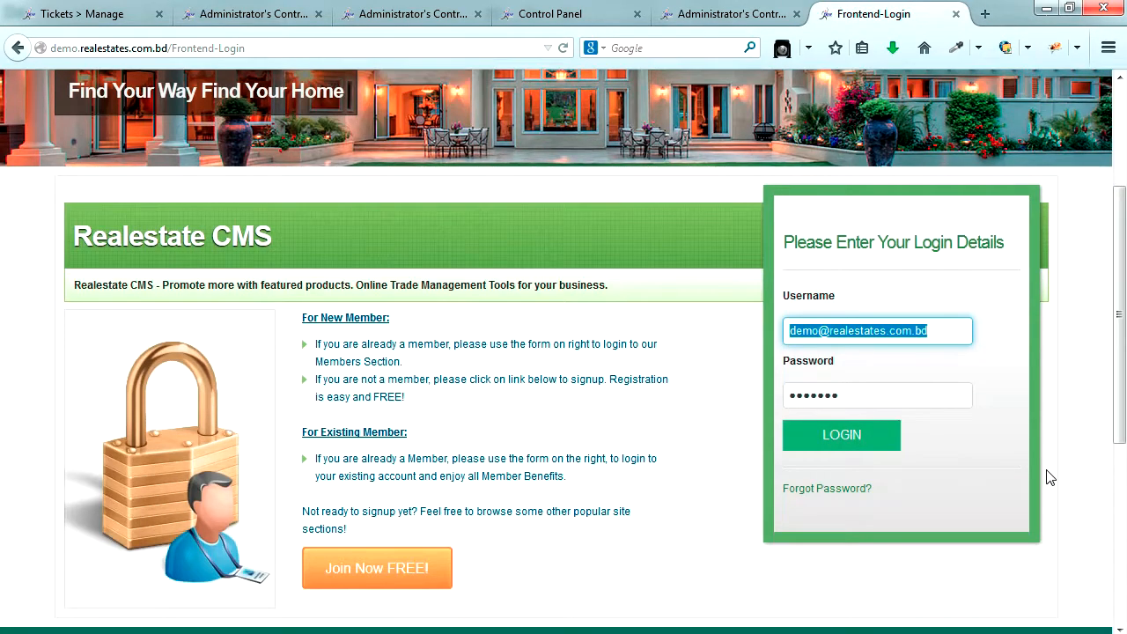
pyautogui.write('dev@yoursite.com')
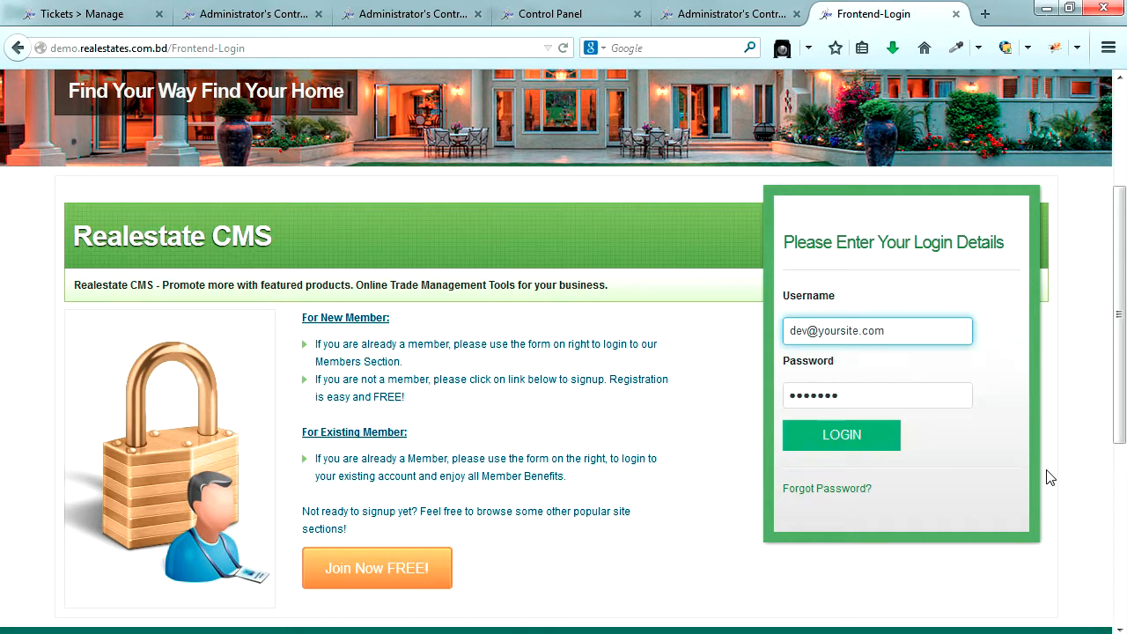
pyautogui.press('Tab')
pyautogui.write('123')
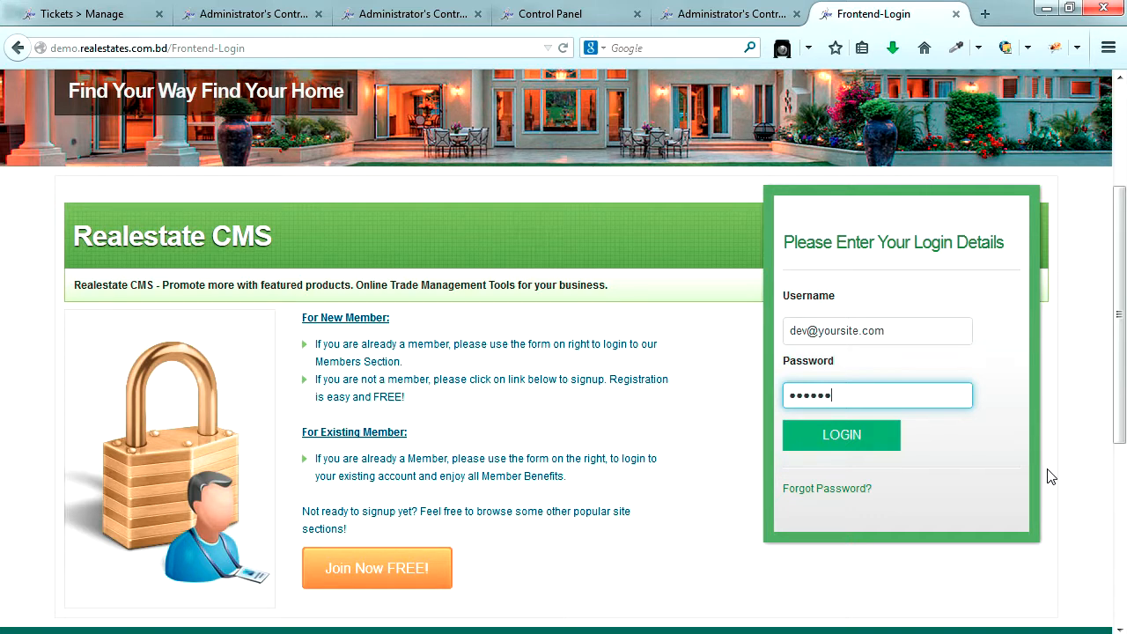
pyautogui.click(850, 432)
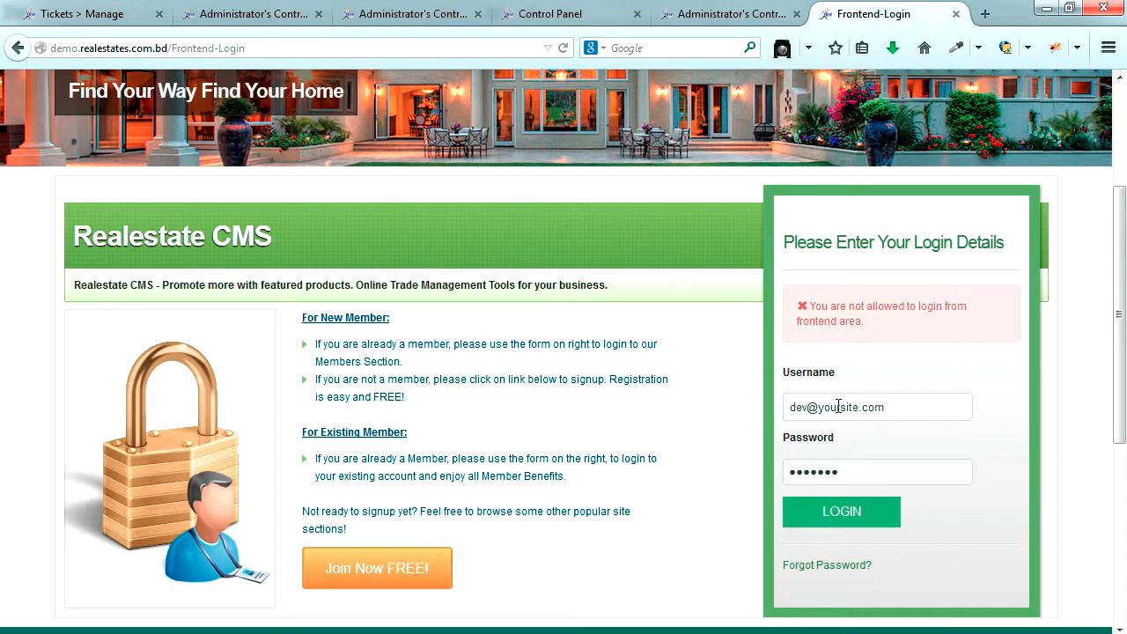
# - Look up the last member's e-mail address in the admin site users list
pyautogui.click(277, 14)
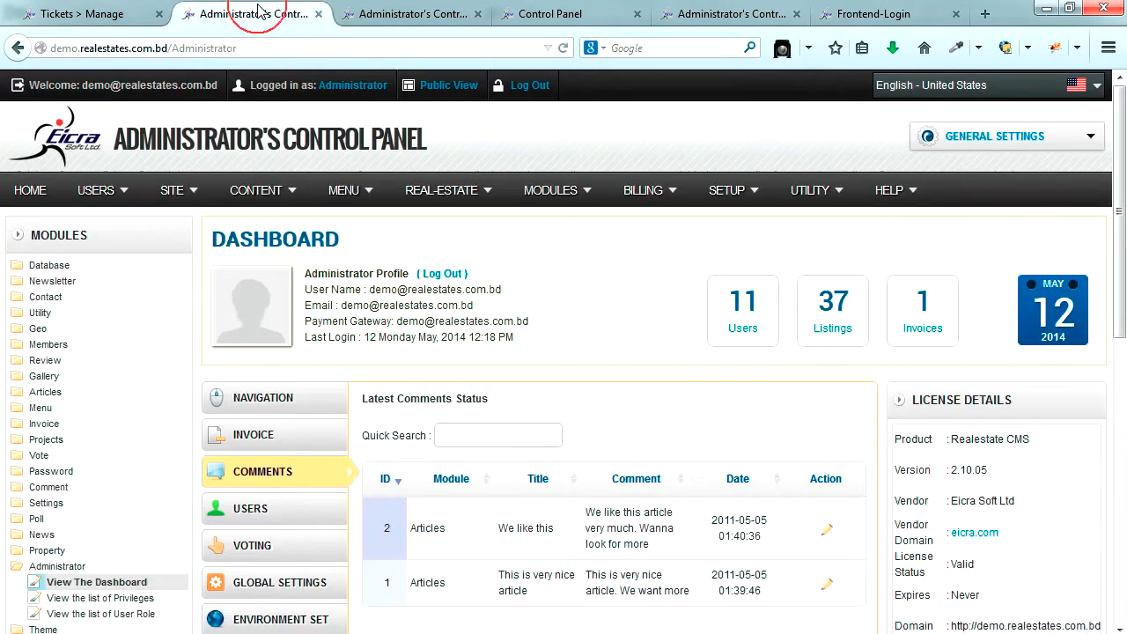
pyautogui.click(413, 14)
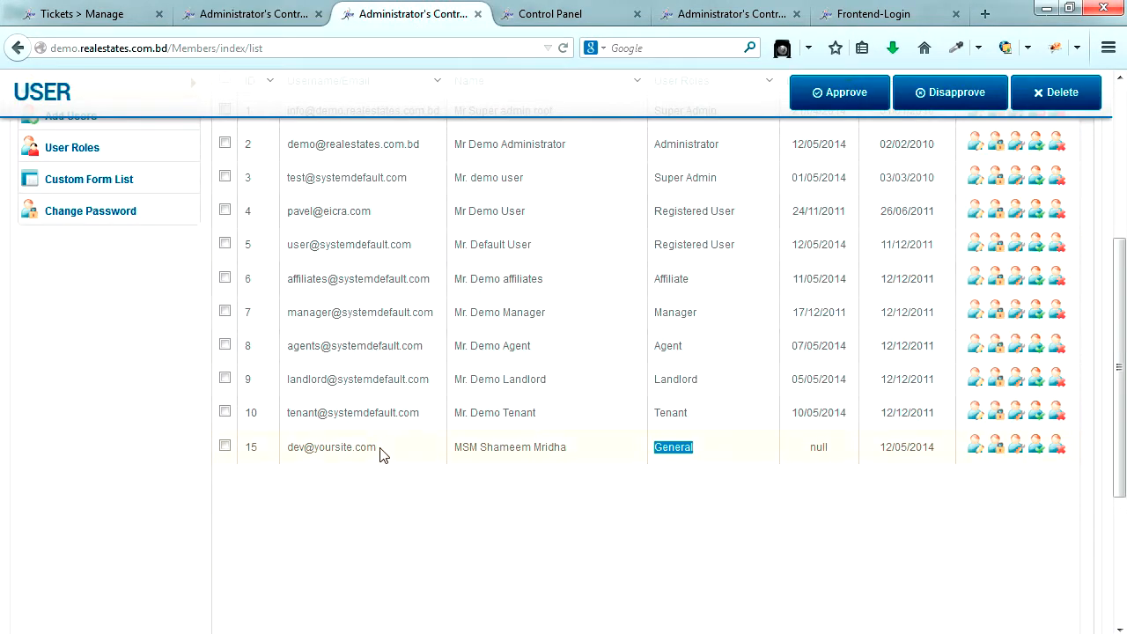
pyautogui.moveTo(377, 449); pyautogui.dragTo(294, 449)
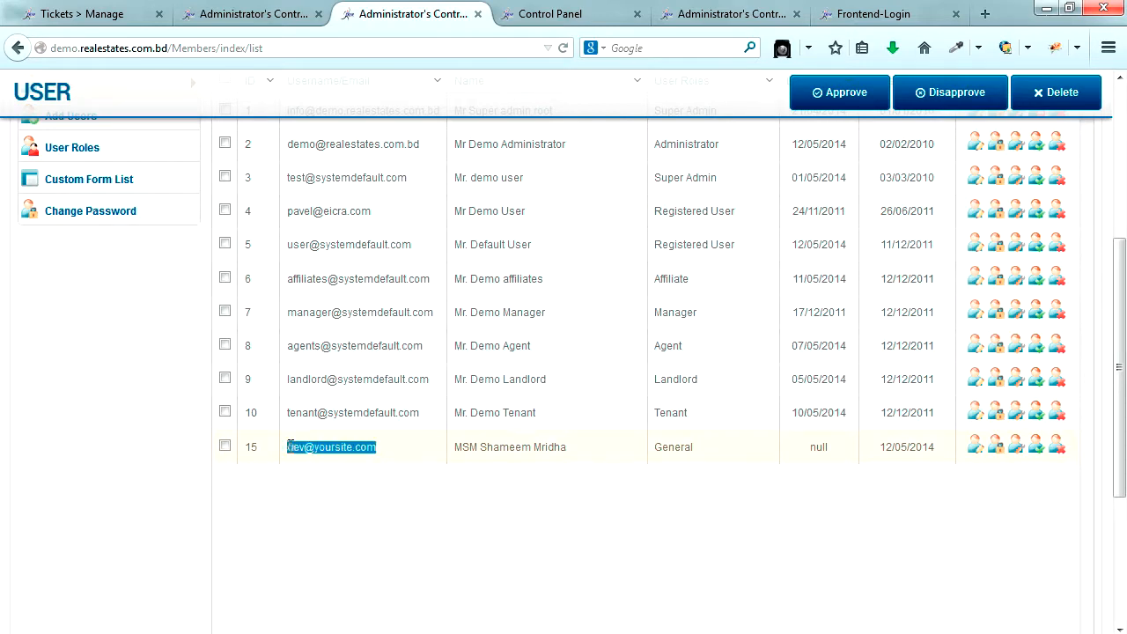
pyautogui.click(872, 14)
# - Re-enter the test member's username and password on Frontend-Login and attempt to log in
pyautogui.moveTo(907, 401); pyautogui.dragTo(692, 403)
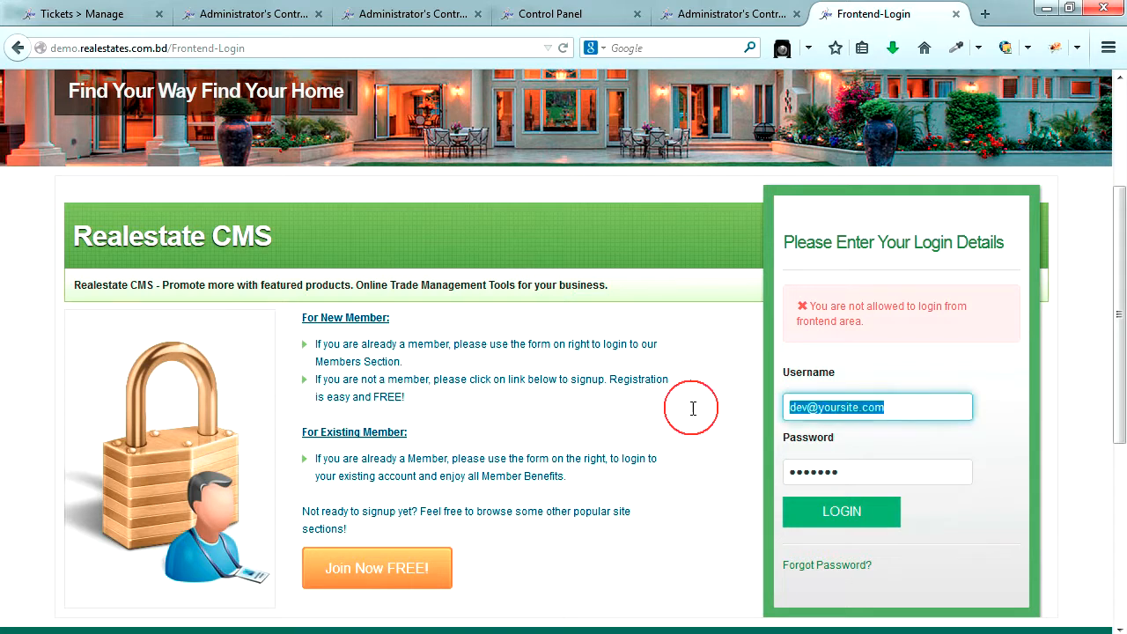
pyautogui.moveTo(848, 471); pyautogui.dragTo(649, 538)
pyautogui.write('d')
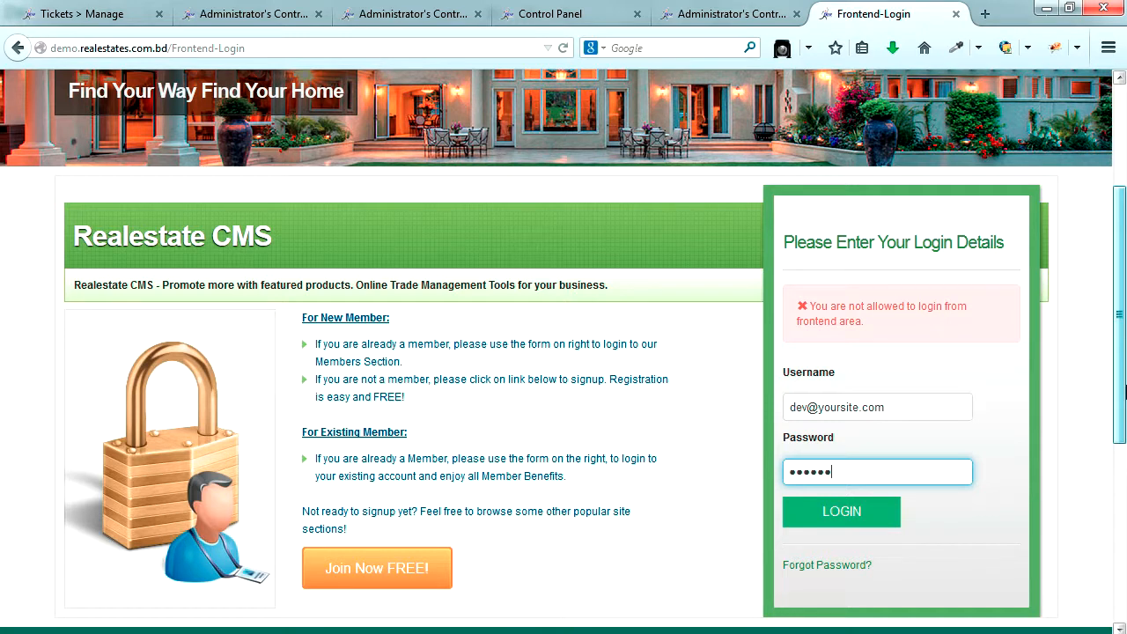
pyautogui.click(841, 511)
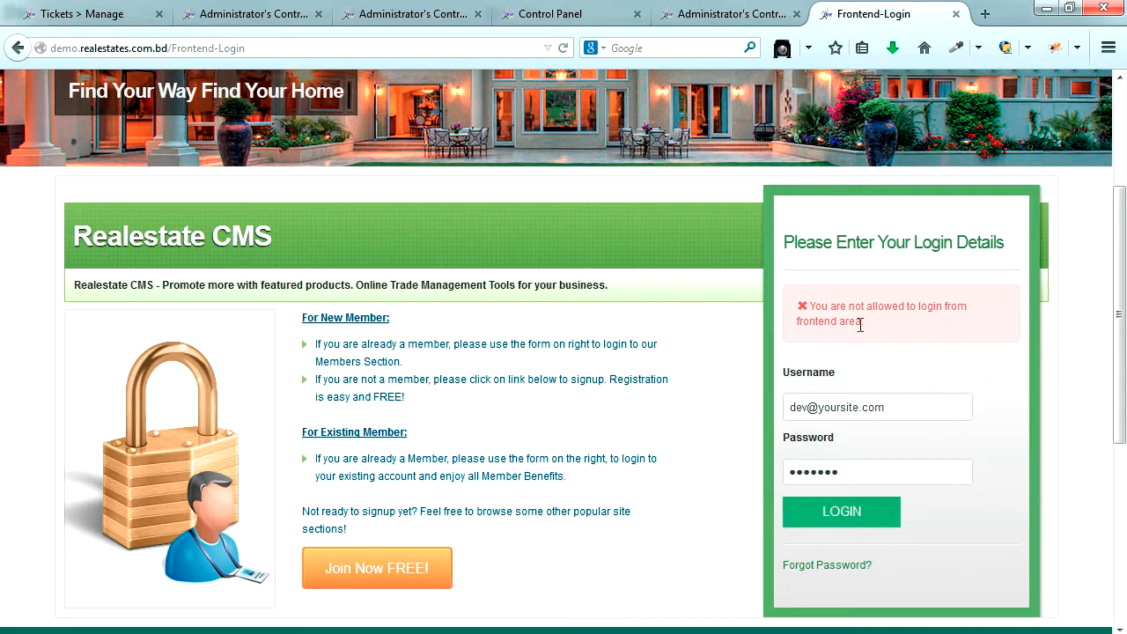
pyautogui.moveTo(815, 306); pyautogui.dragTo(871, 324)
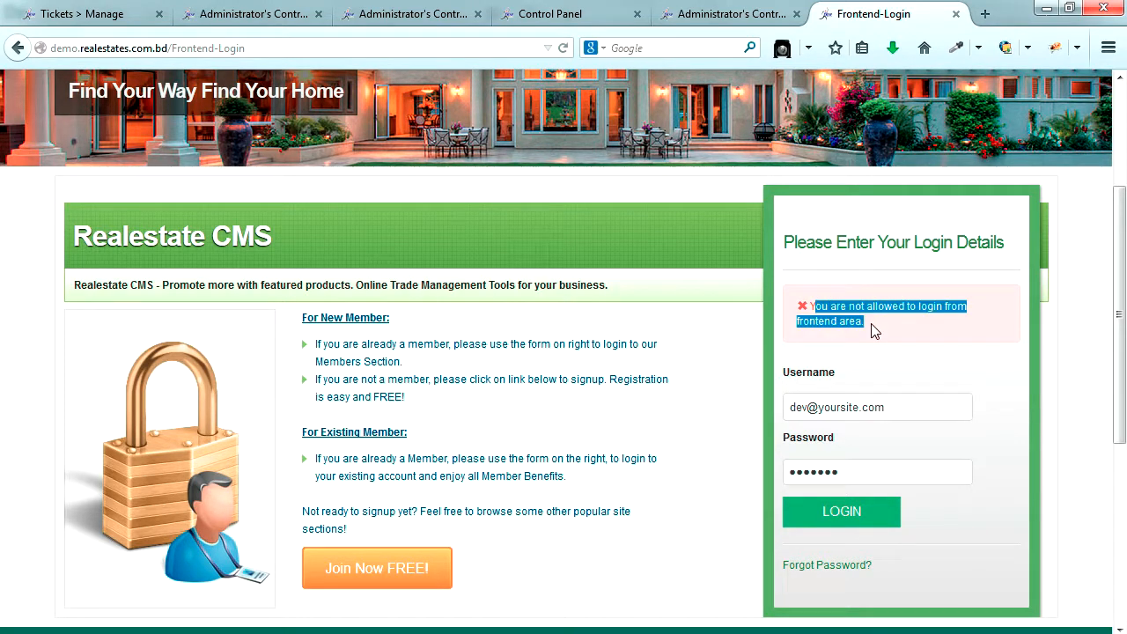
# - Check the admin dashboard and members list, then review the 'You are not allowed to login from frontend area.' error
pyautogui.click(235, 14)
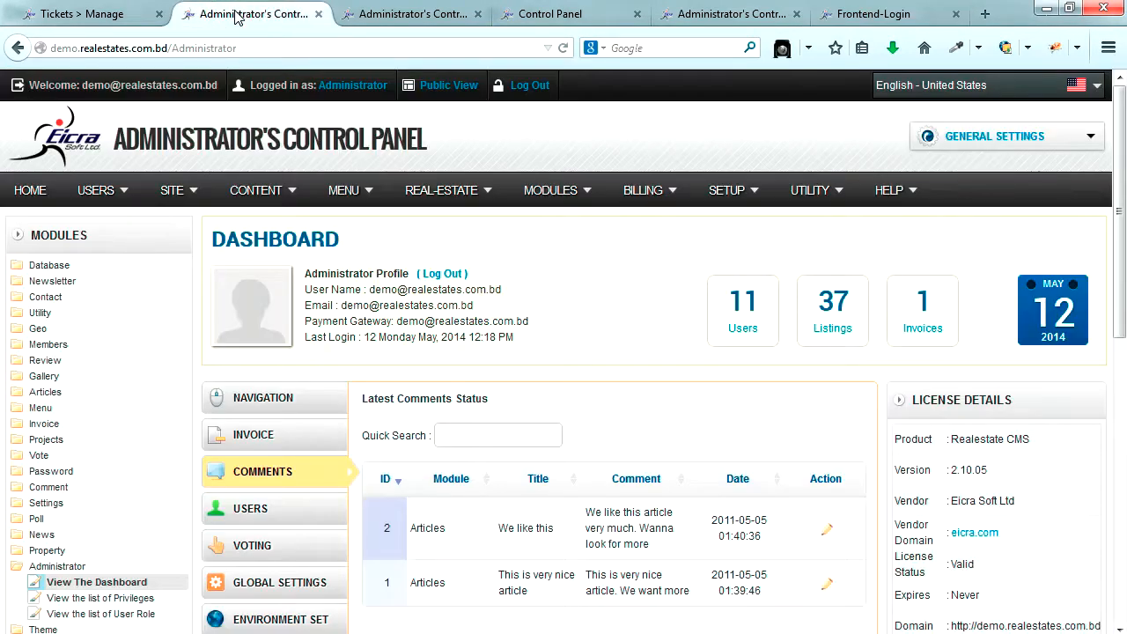
pyautogui.click(390, 14)
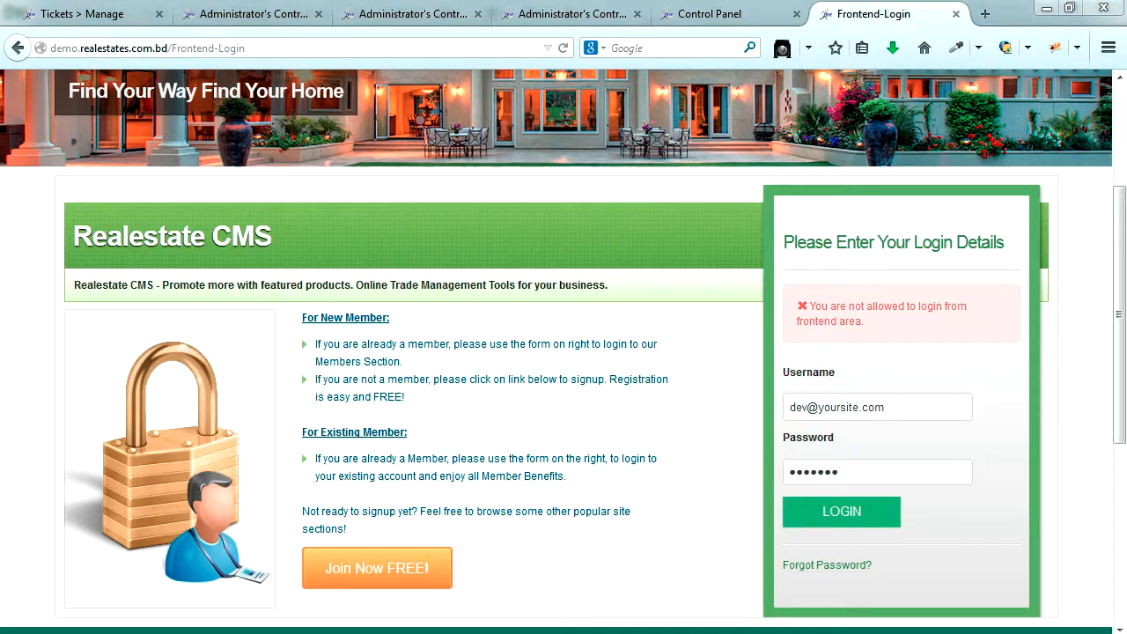
pyautogui.moveTo(811, 306); pyautogui.dragTo(867, 325)
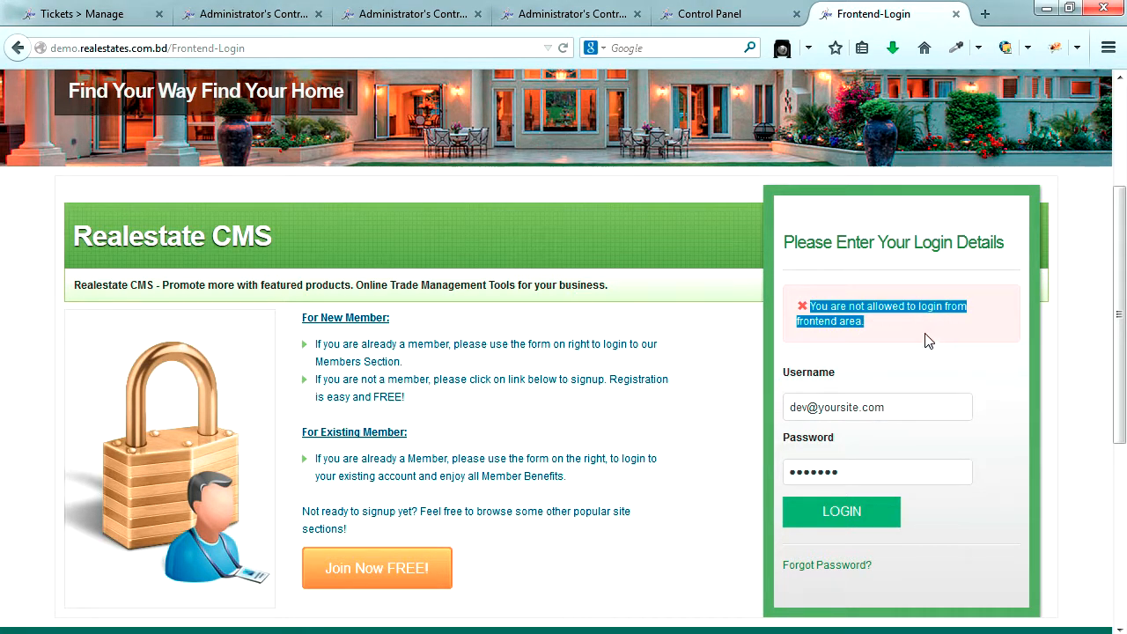
# - Set General's 'Allow user to login from Font end' to Allowed, save, and close the Control Panel tab
pyautogui.click(593, 19)
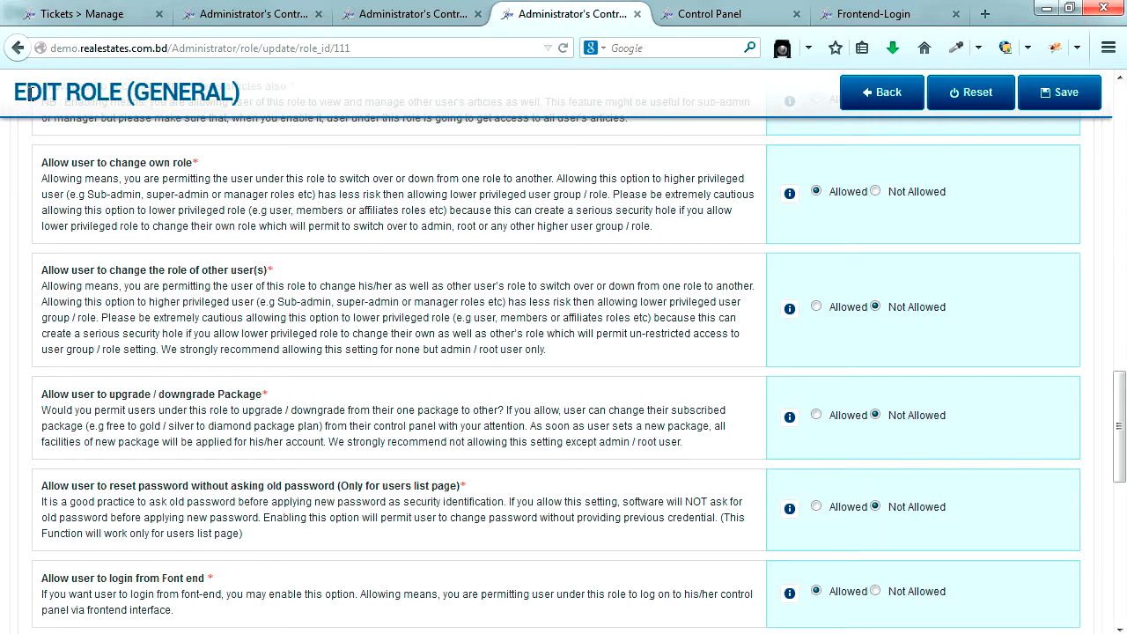
pyautogui.moveTo(19, 93); pyautogui.dragTo(230, 82)
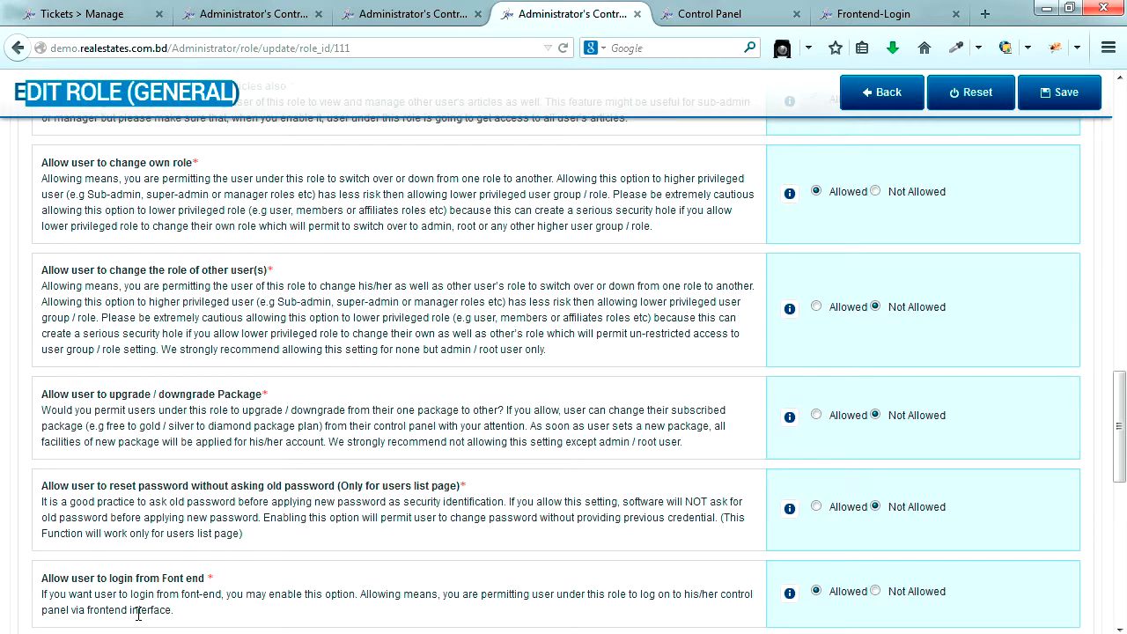
pyautogui.moveTo(45, 578); pyautogui.dragTo(216, 577)
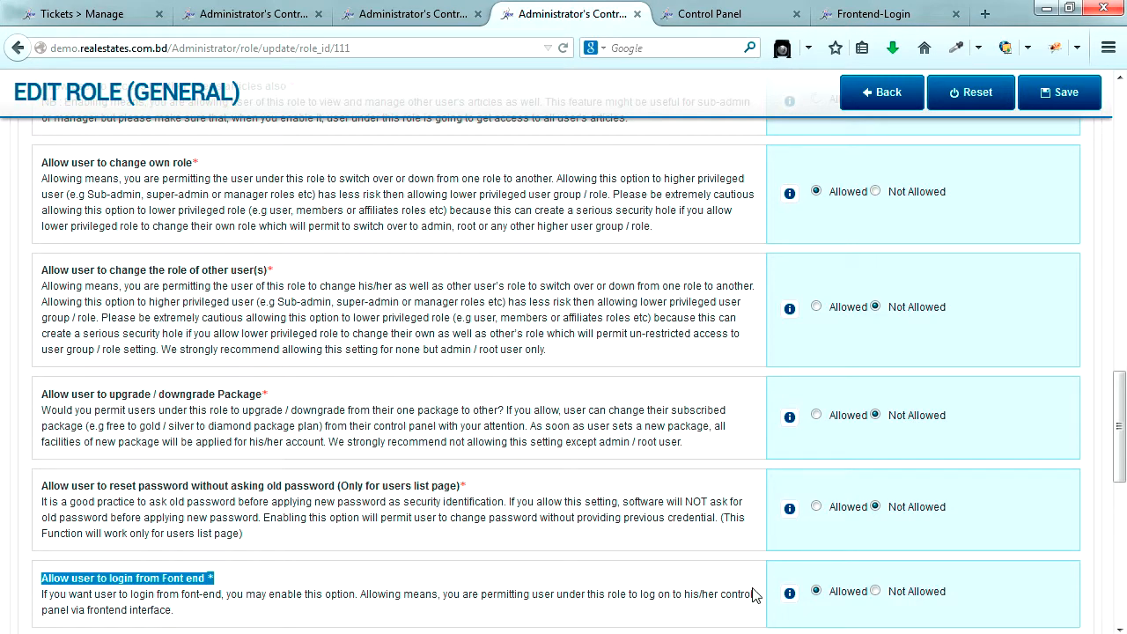
pyautogui.click(875, 591)
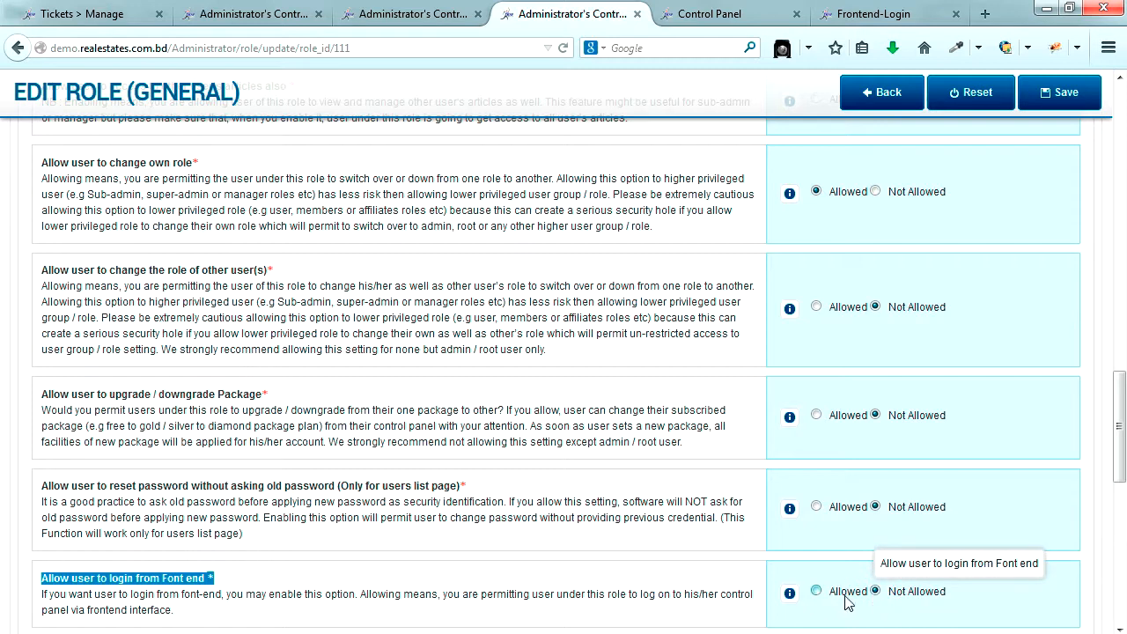
pyautogui.click(816, 591)
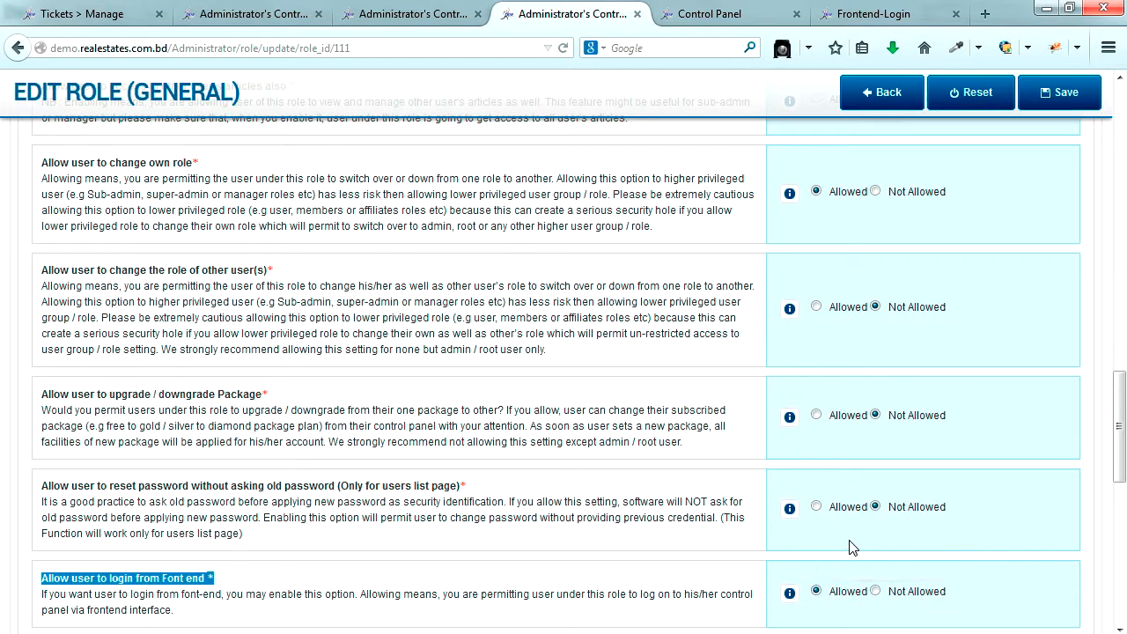
pyautogui.click(1081, 94)
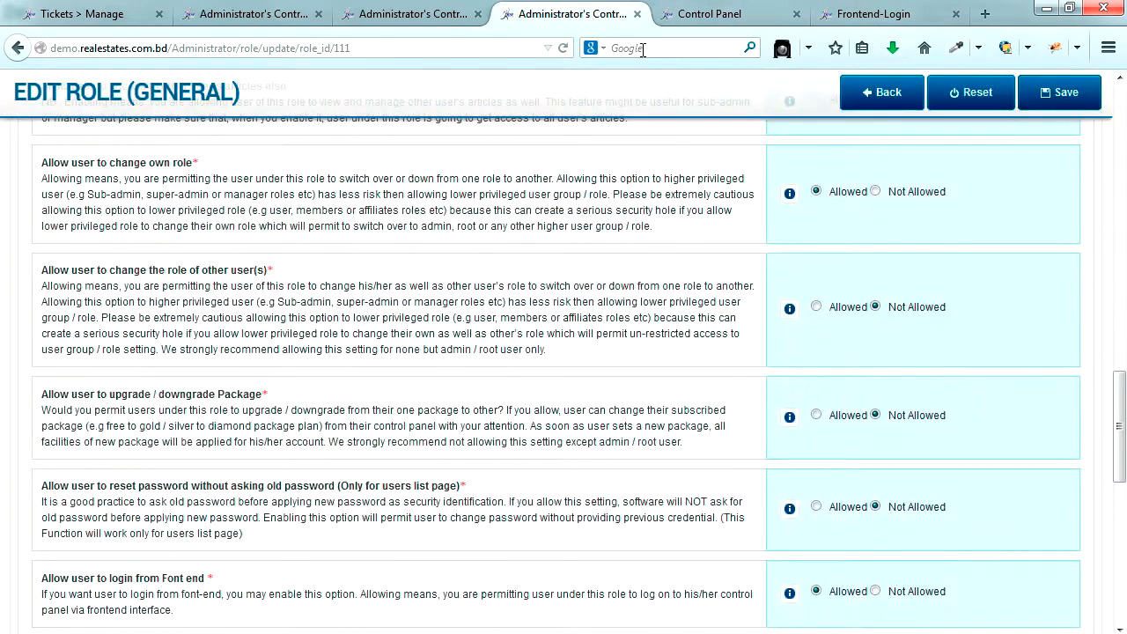
pyautogui.click(695, 16)
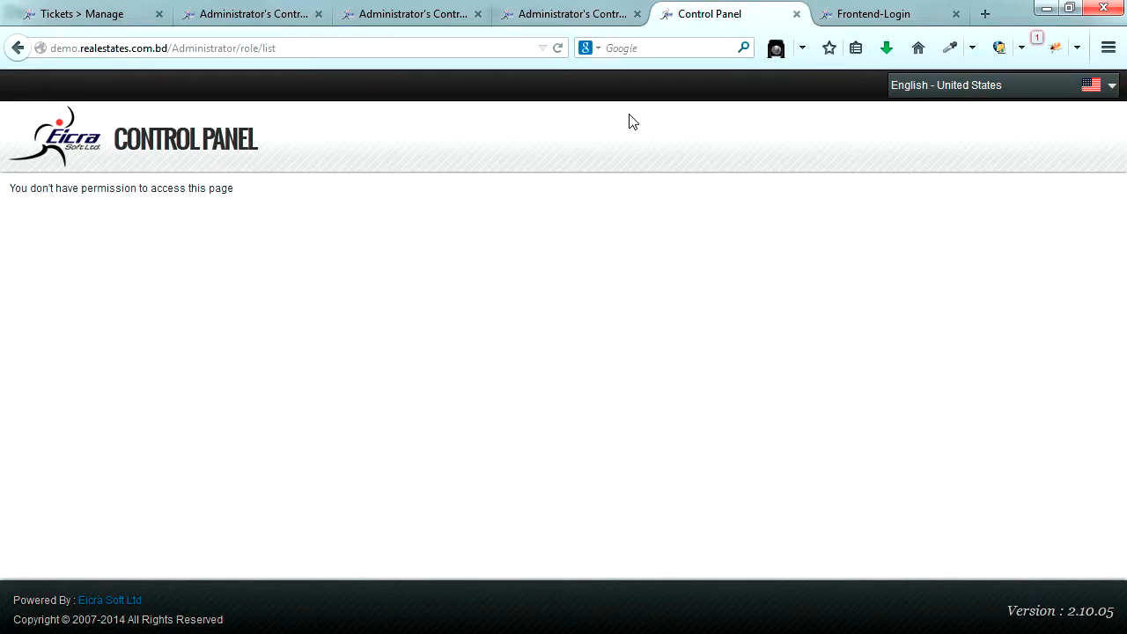
pyautogui.click(796, 14)
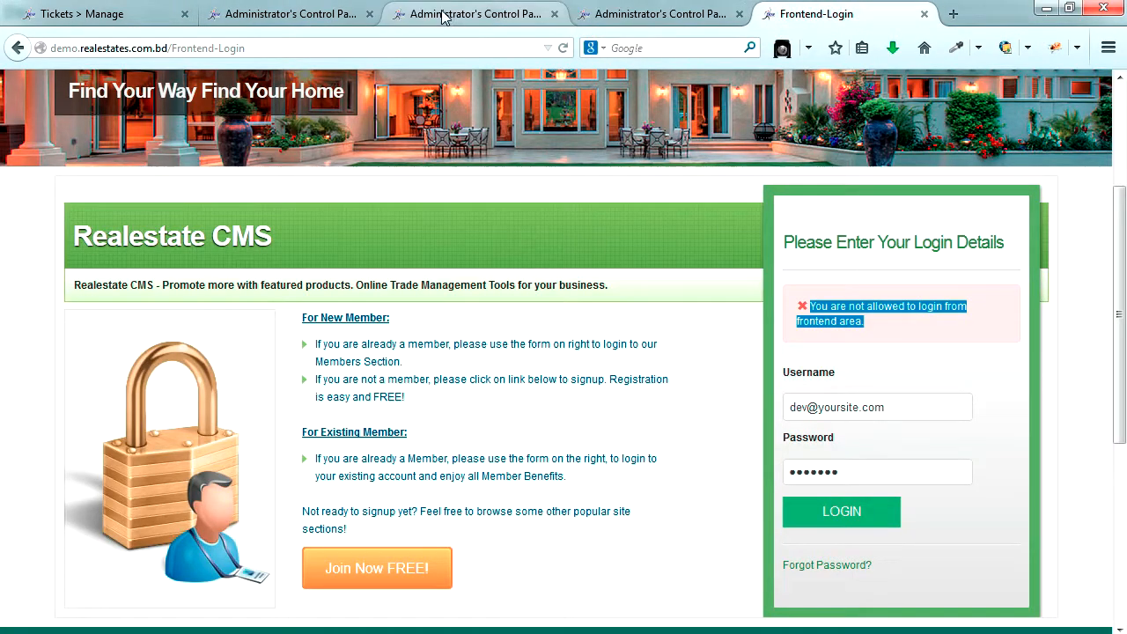
# - Log the administrator out, retry the test member's front-end login successfully, and open Member Area
pyautogui.click(453, 12)
pyautogui.click(528, 85)
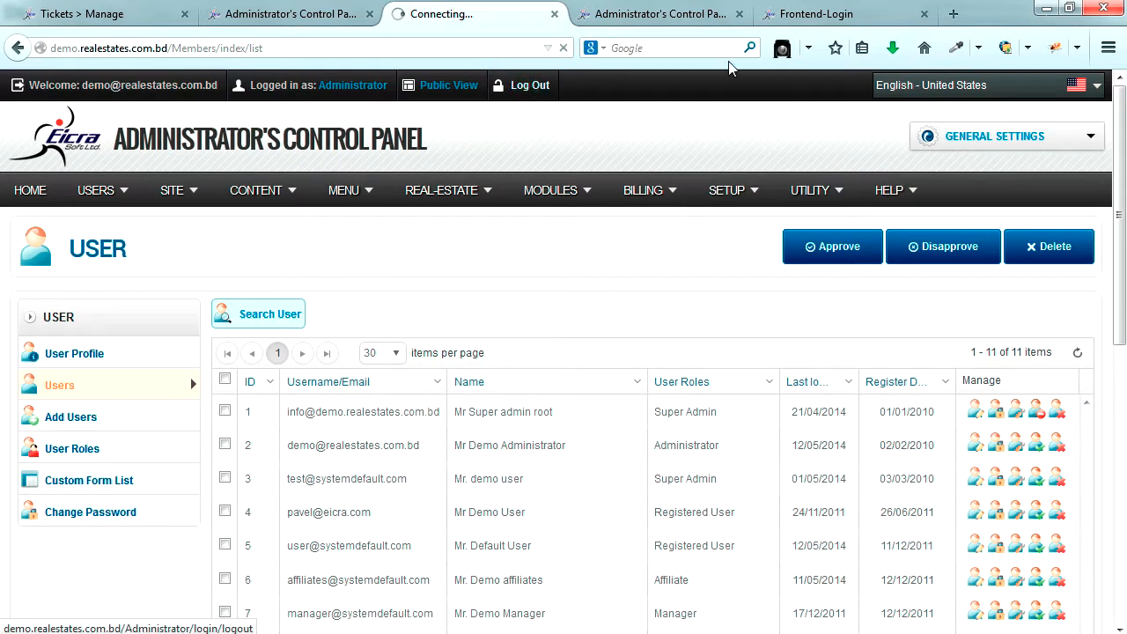
pyautogui.click(837, 15)
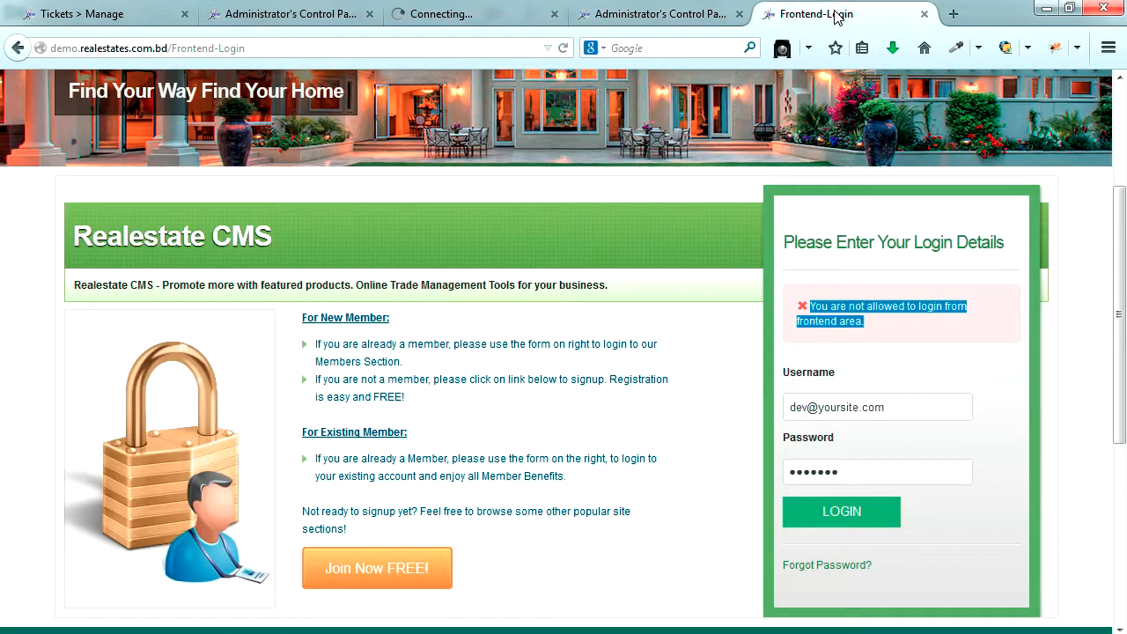
pyautogui.click(843, 513)
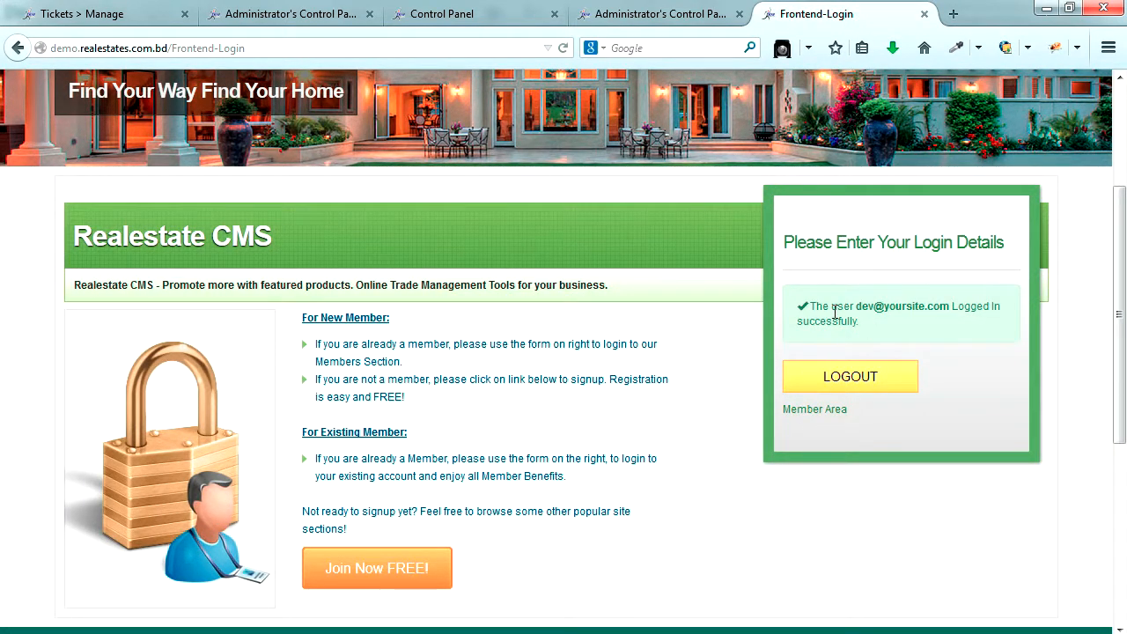
pyautogui.moveTo(812, 306); pyautogui.dragTo(863, 329)
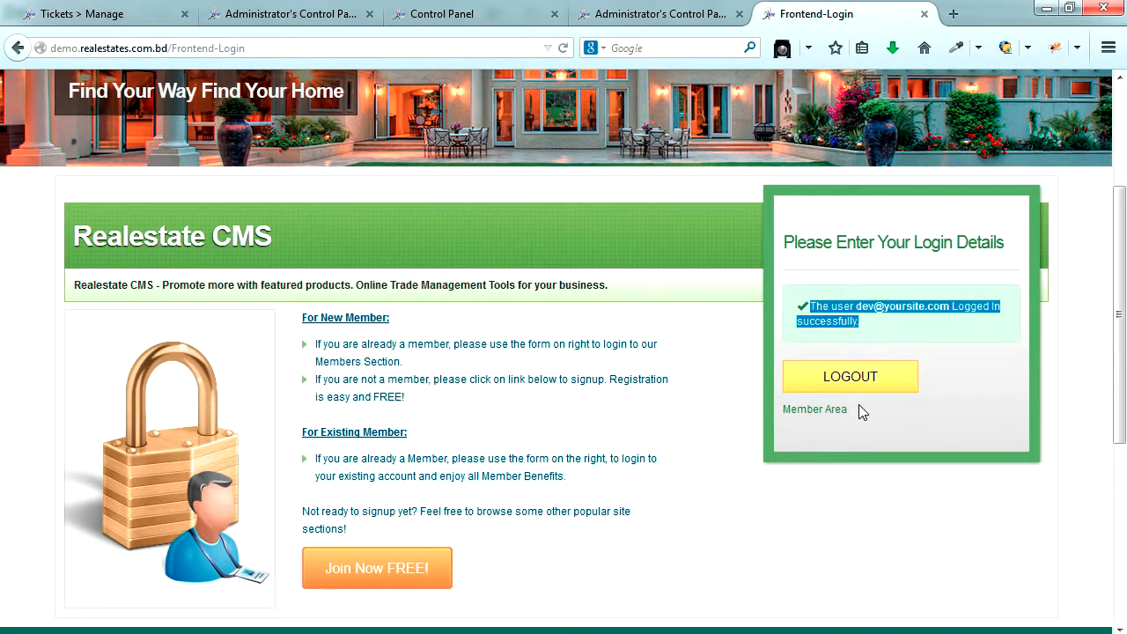
pyautogui.click(819, 410)
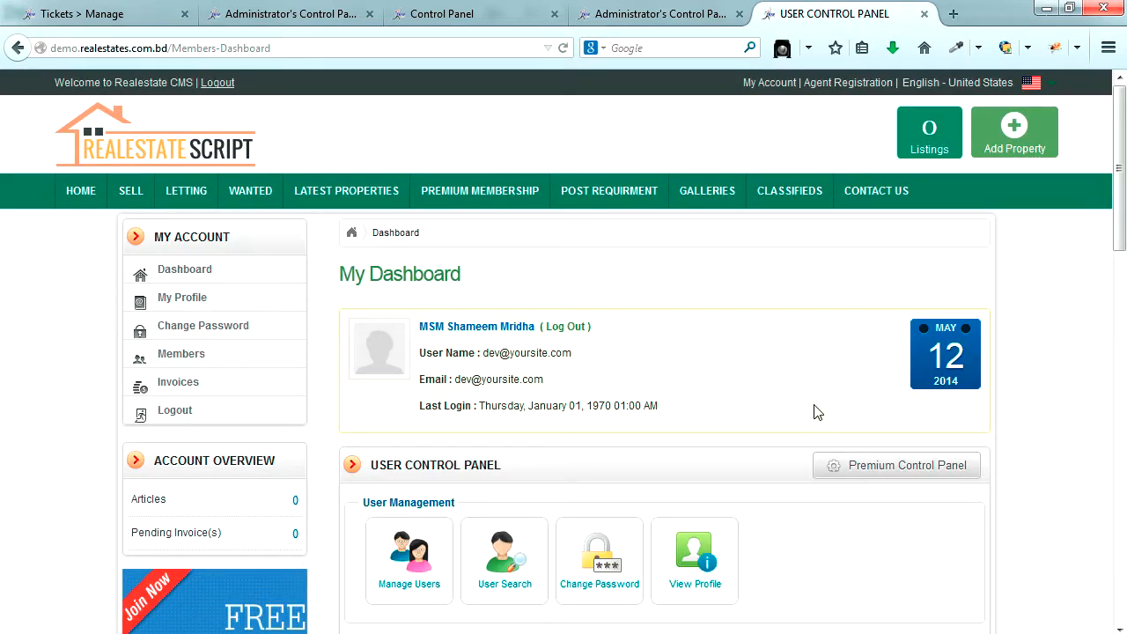
# - Open Payment Gateway under Modules on the member dashboard, then the Paypal gateway settings
pyautogui.click(1048, 400)
pyautogui.scroll(-5, 1051, 407)
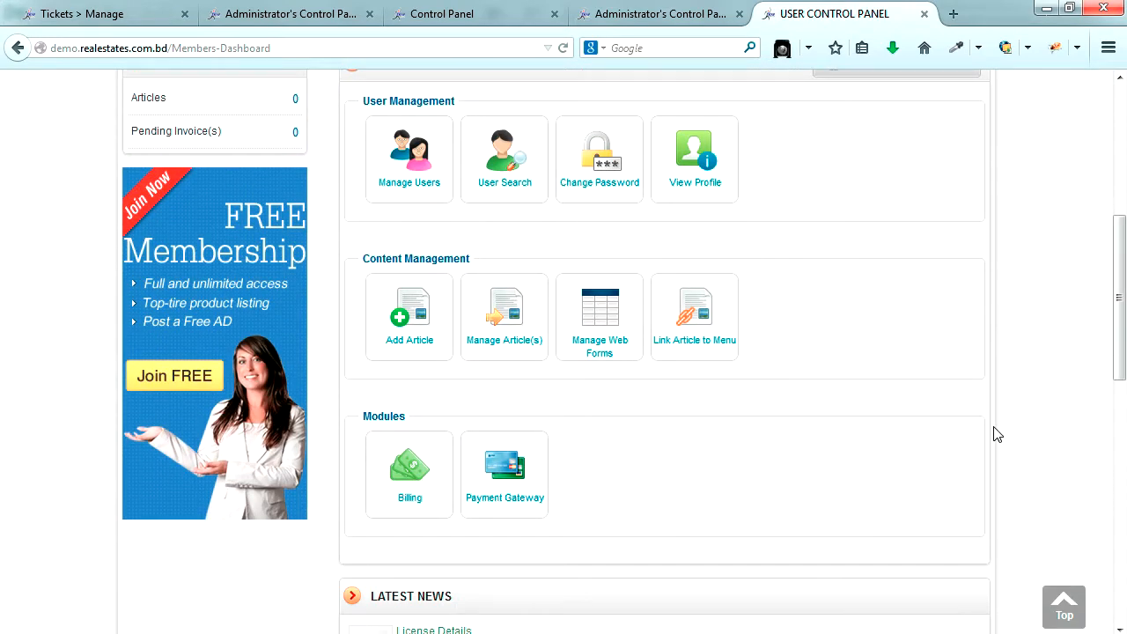
pyautogui.click(504, 487)
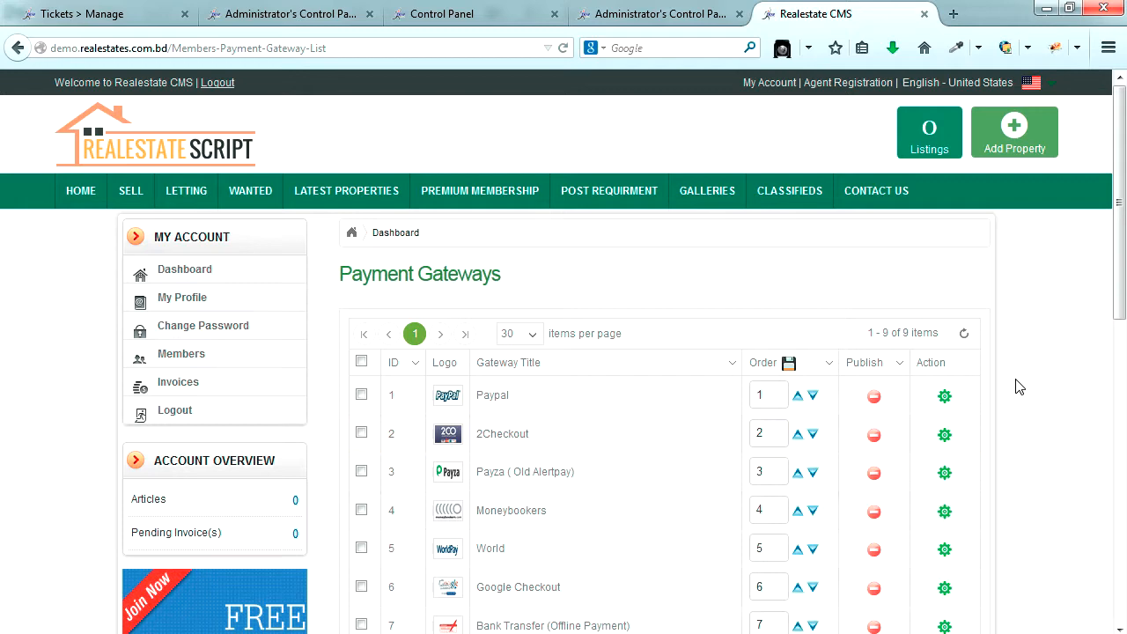
pyautogui.scroll(-2, 1018, 380)
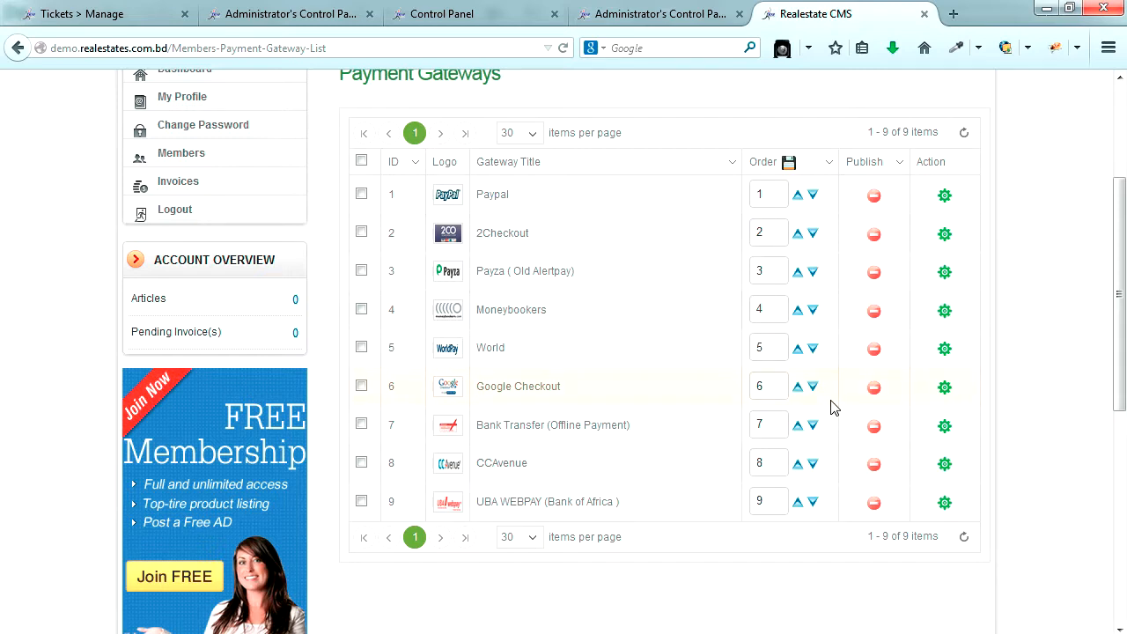
pyautogui.scroll(3, 834, 408)
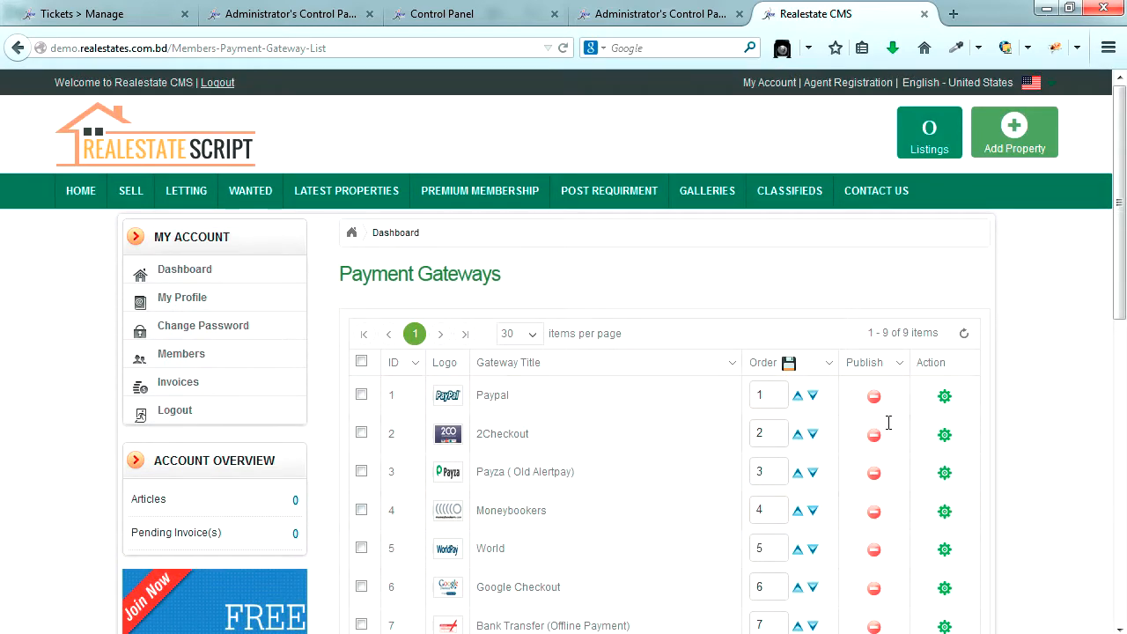
pyautogui.click(944, 396)
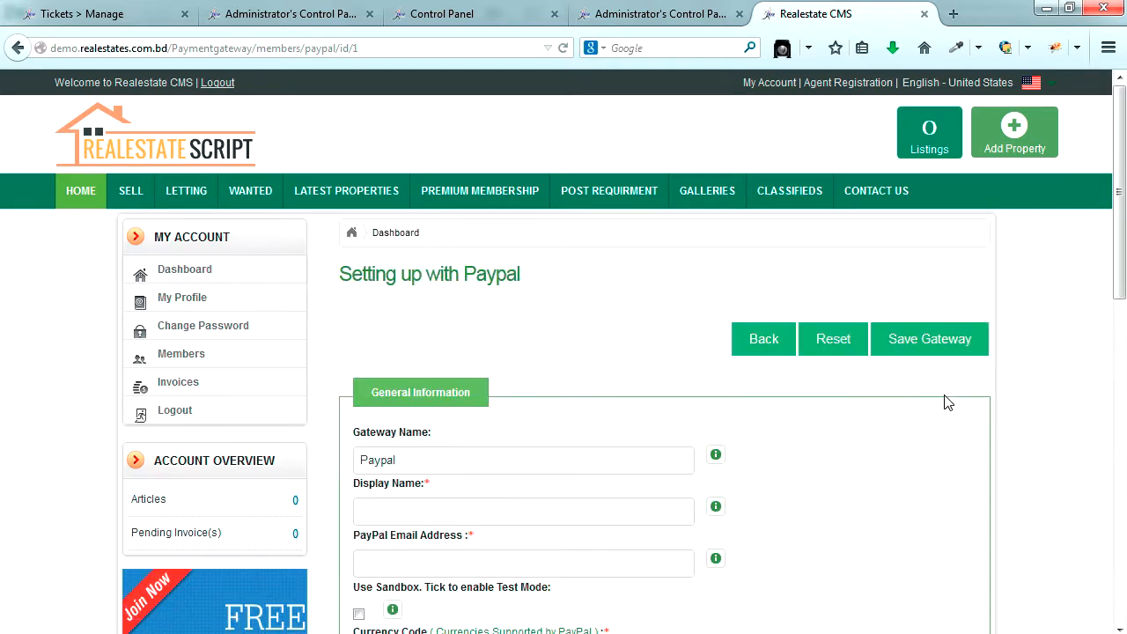
pyautogui.scroll(-4, 780, 453)
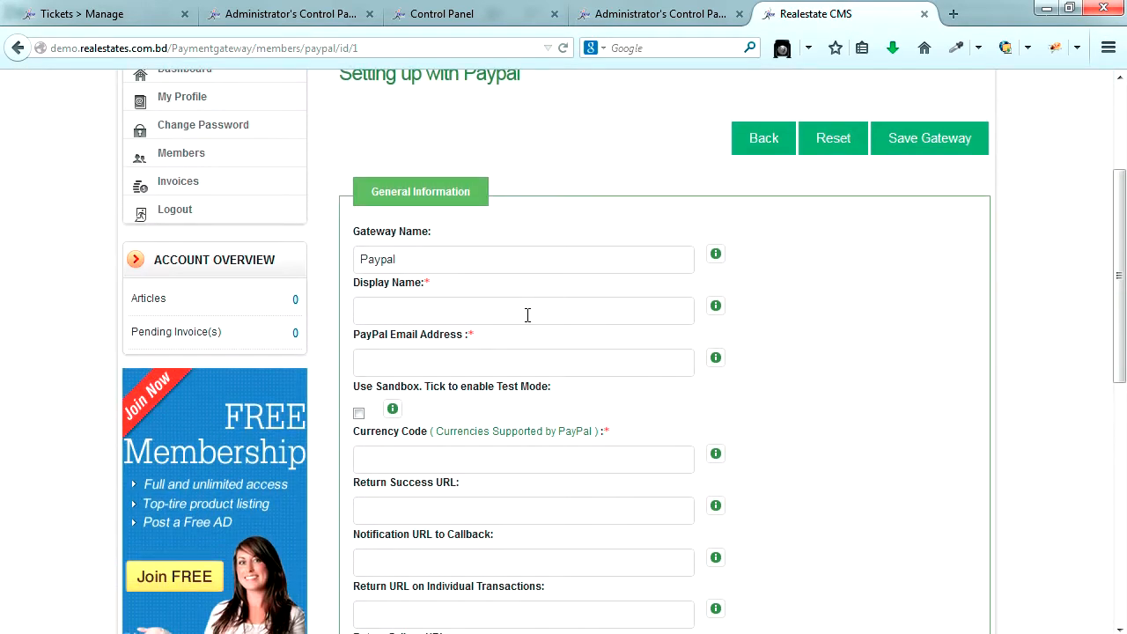
pyautogui.scroll(-6, 525, 314)
pyautogui.scroll(6, 514, 392)
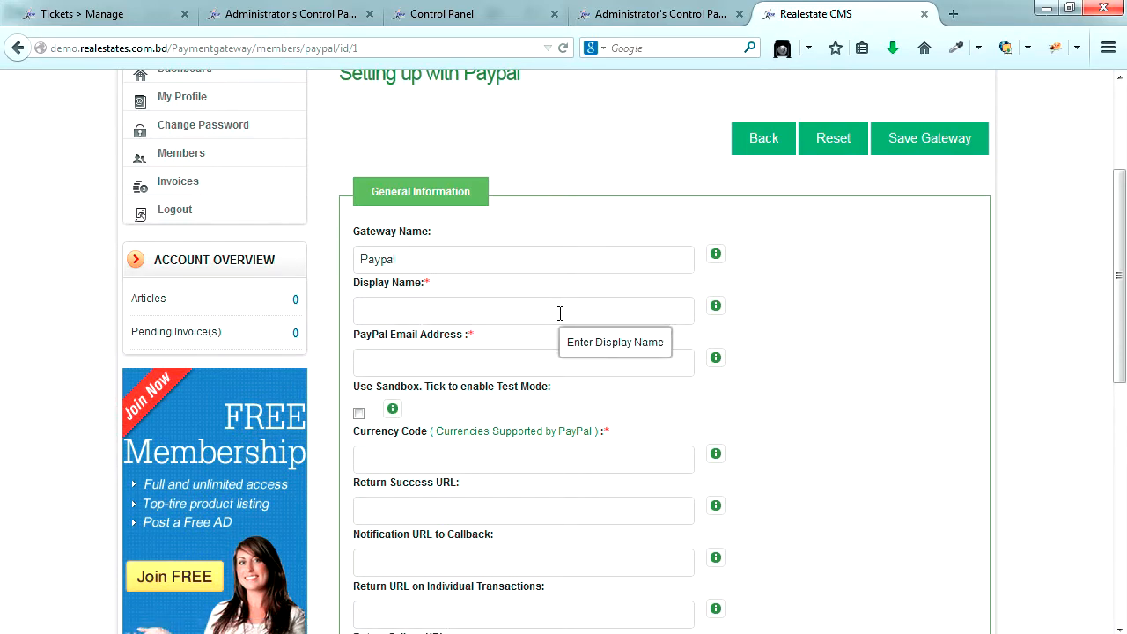
pyautogui.scroll(4, 560, 314)
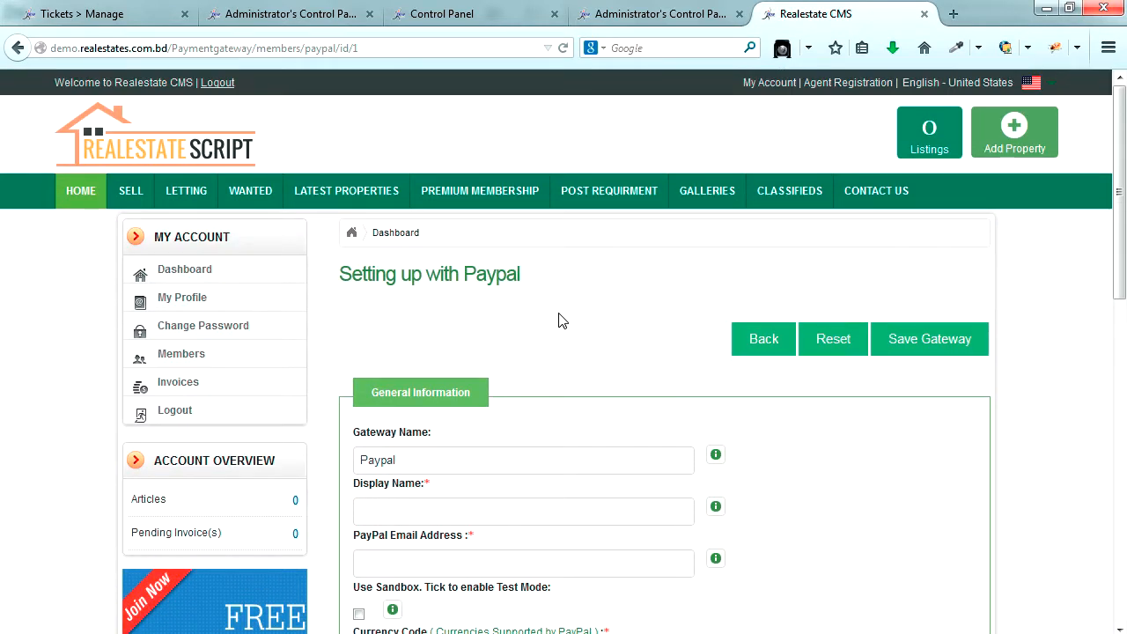
pyautogui.click(759, 344)
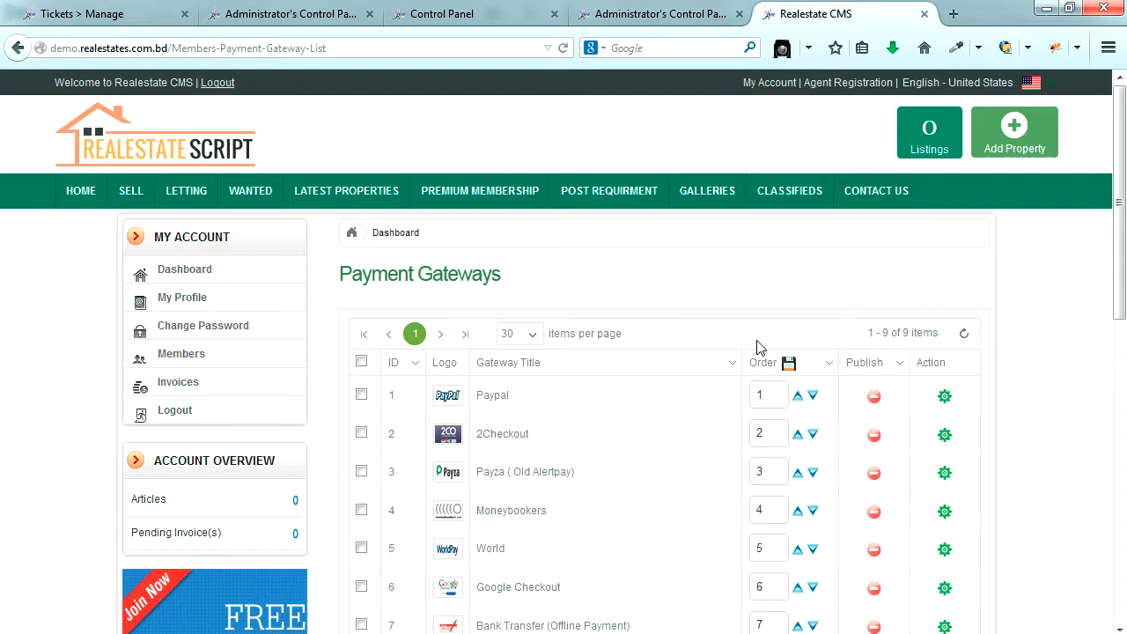
pyautogui.click(1055, 368)
pyautogui.scroll(-5, 1054, 371)
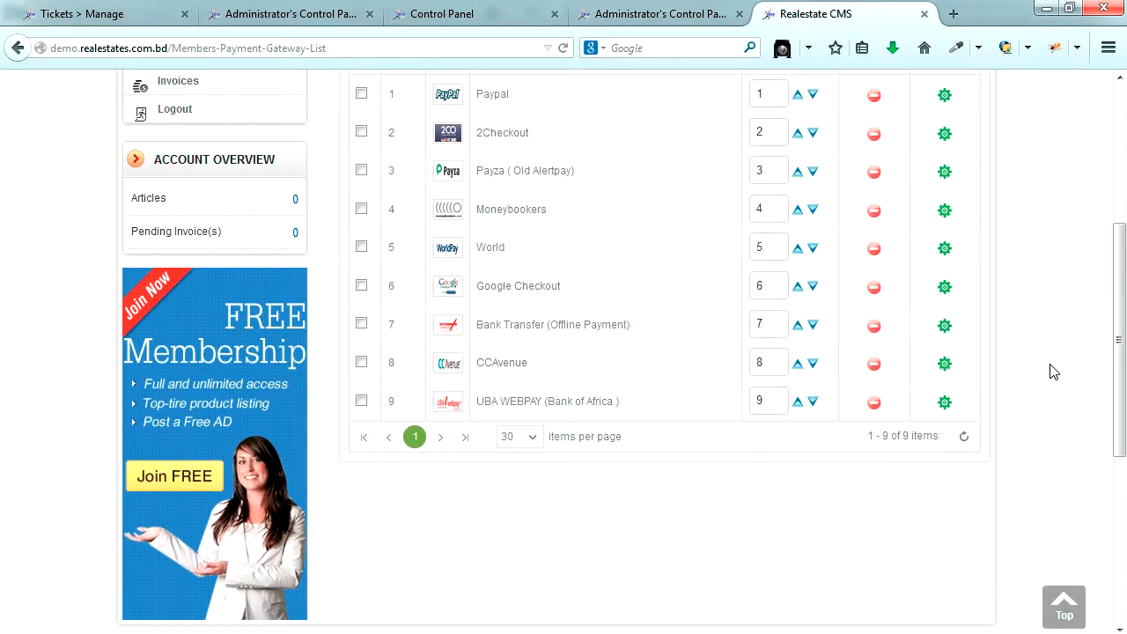
pyautogui.scroll(5, 1054, 371)
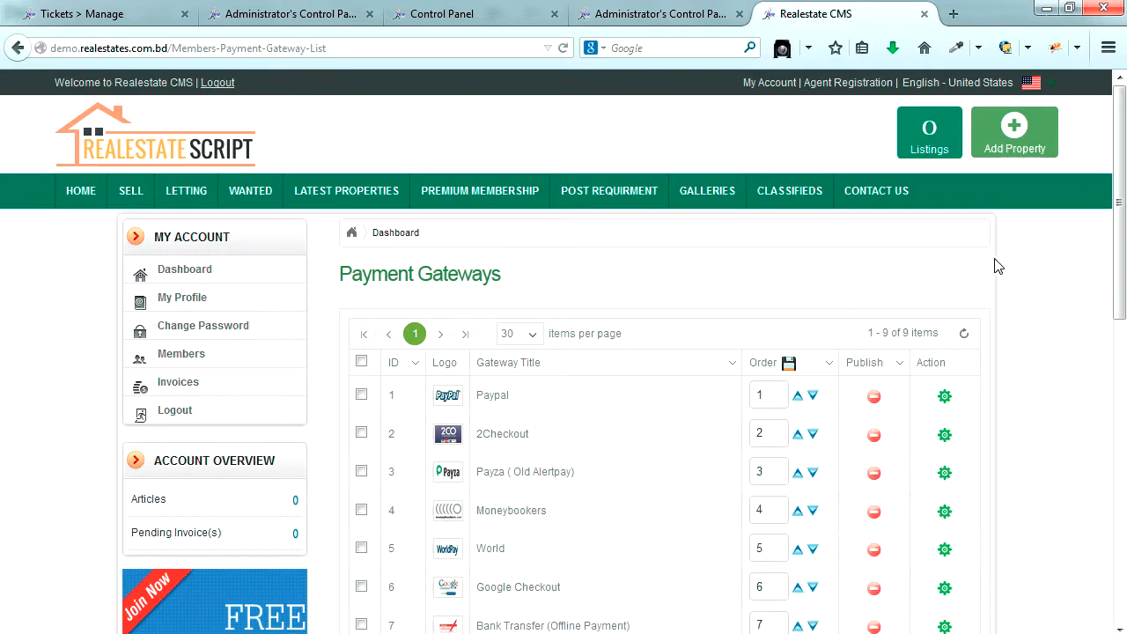
# - Log the member out of the site and sign in to the administrator control panel
pyautogui.click(219, 85)
pyautogui.click(646, 16)
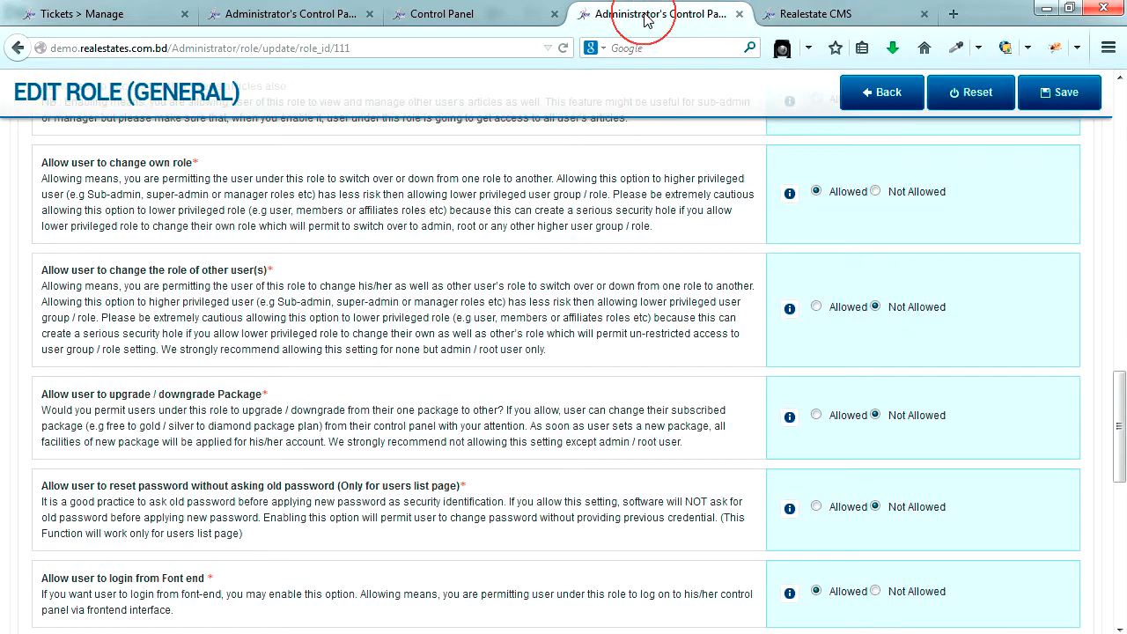
pyautogui.click(459, 17)
pyautogui.click(571, 409)
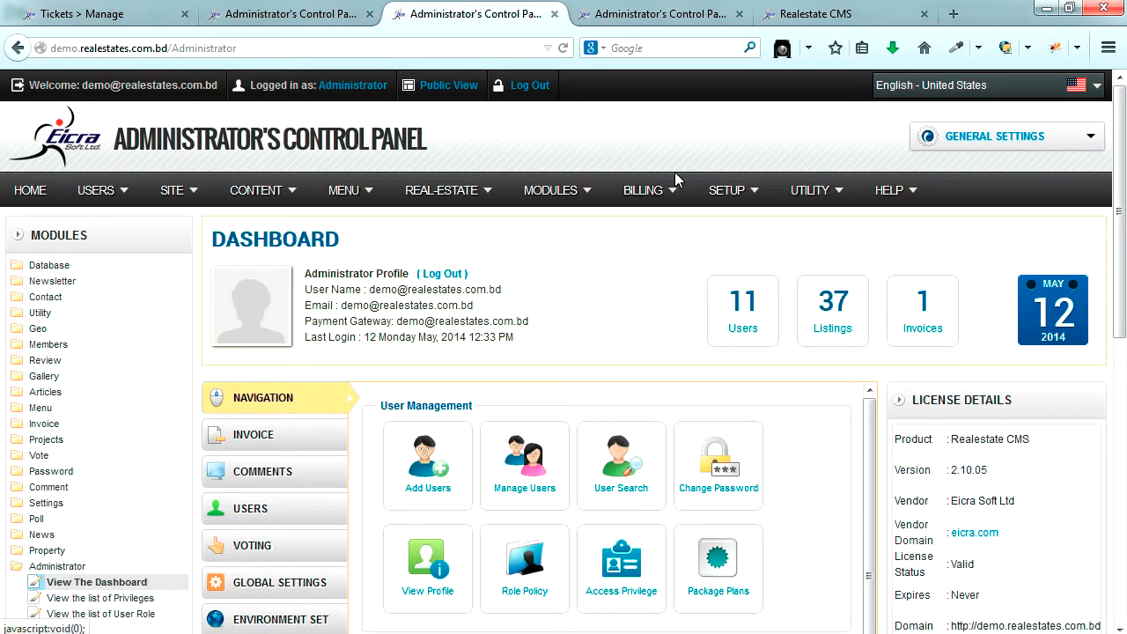
# - Open SETUP > User Role Manager and the General role's permission settings
pyautogui.moveTo(656, 194)
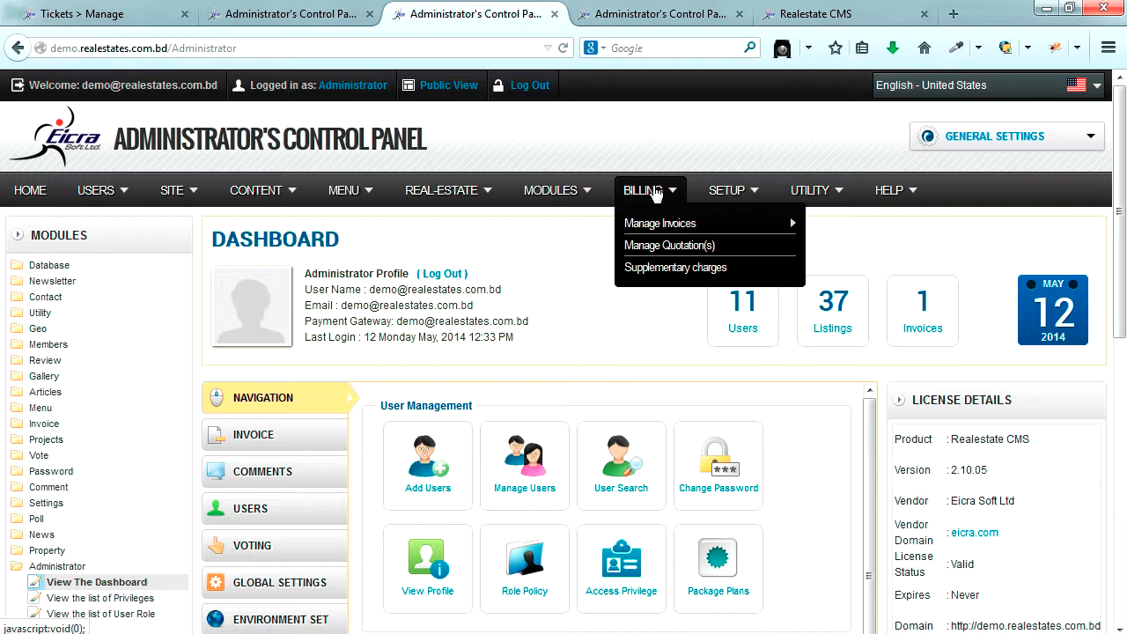
pyautogui.moveTo(719, 194)
pyautogui.click(741, 251)
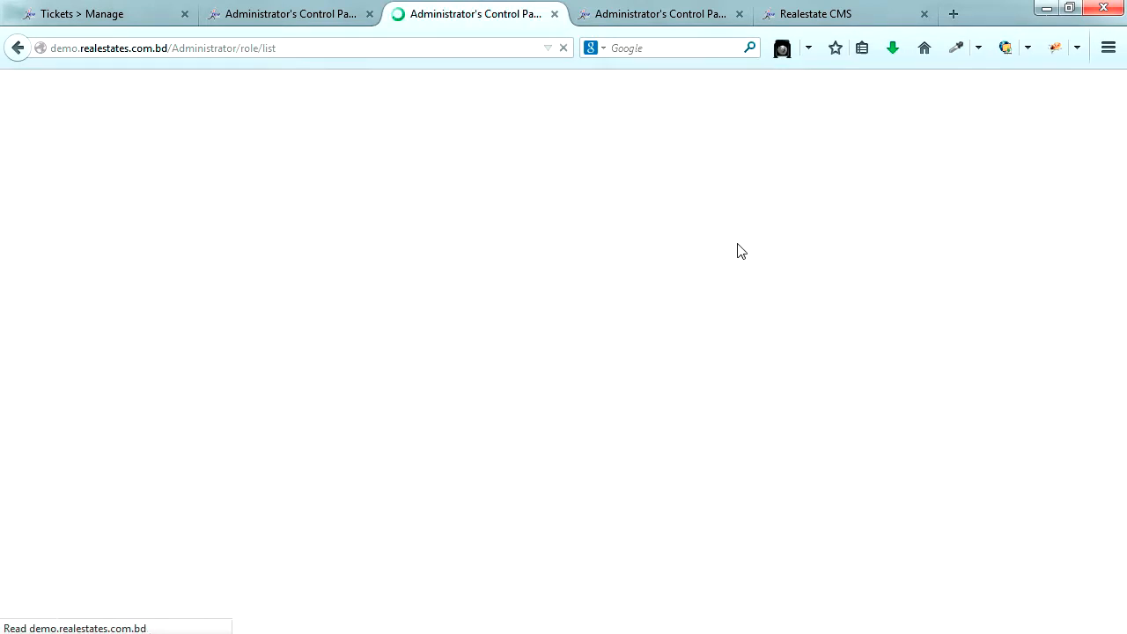
pyautogui.scroll(-6, 715, 304)
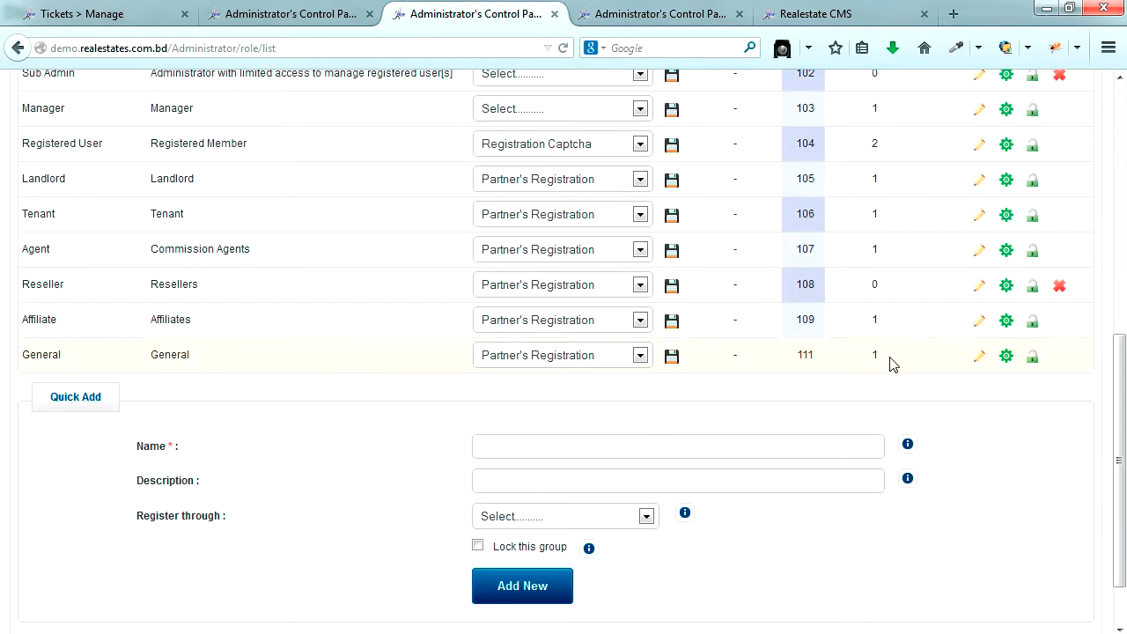
pyautogui.click(1006, 357)
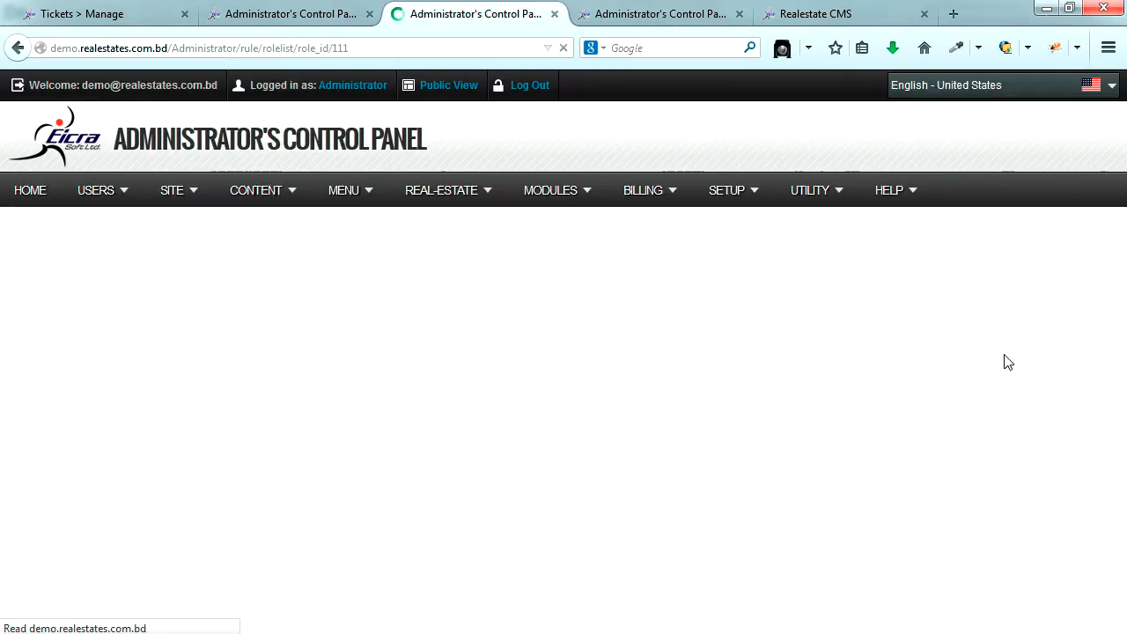
pyautogui.scroll(-3, 818, 407)
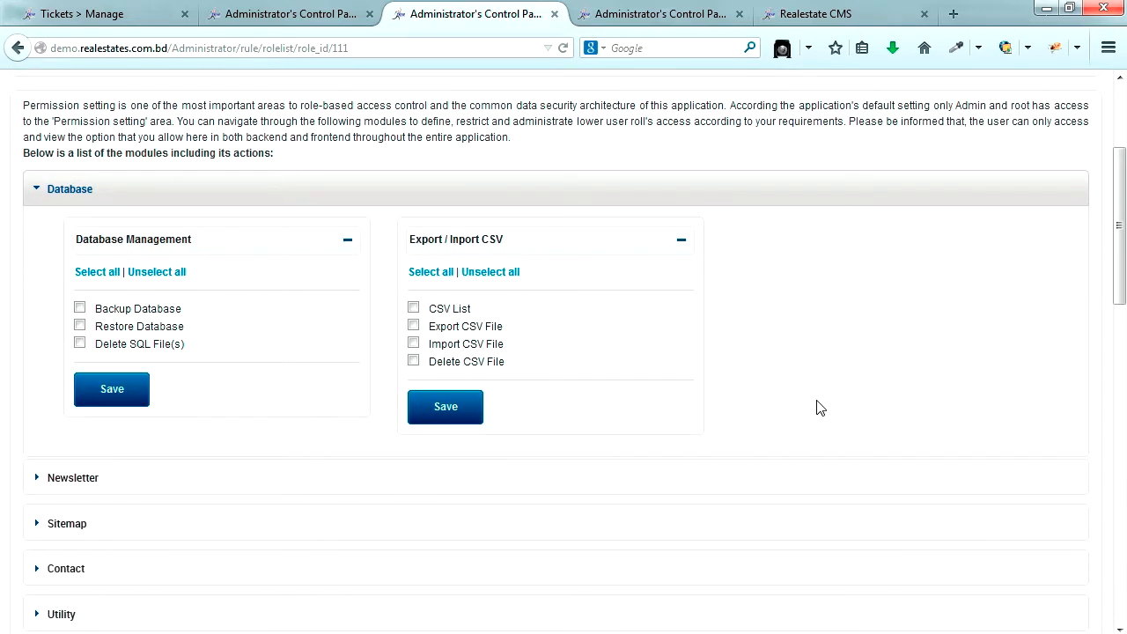
pyautogui.scroll(-4, 766, 398)
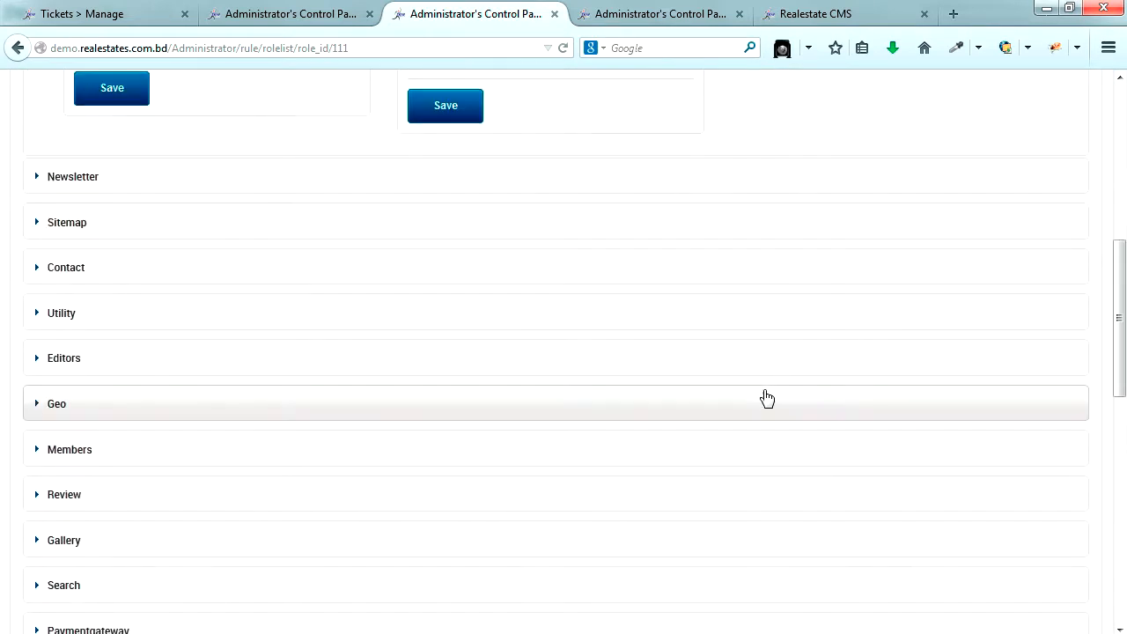
pyautogui.scroll(-4, 755, 398)
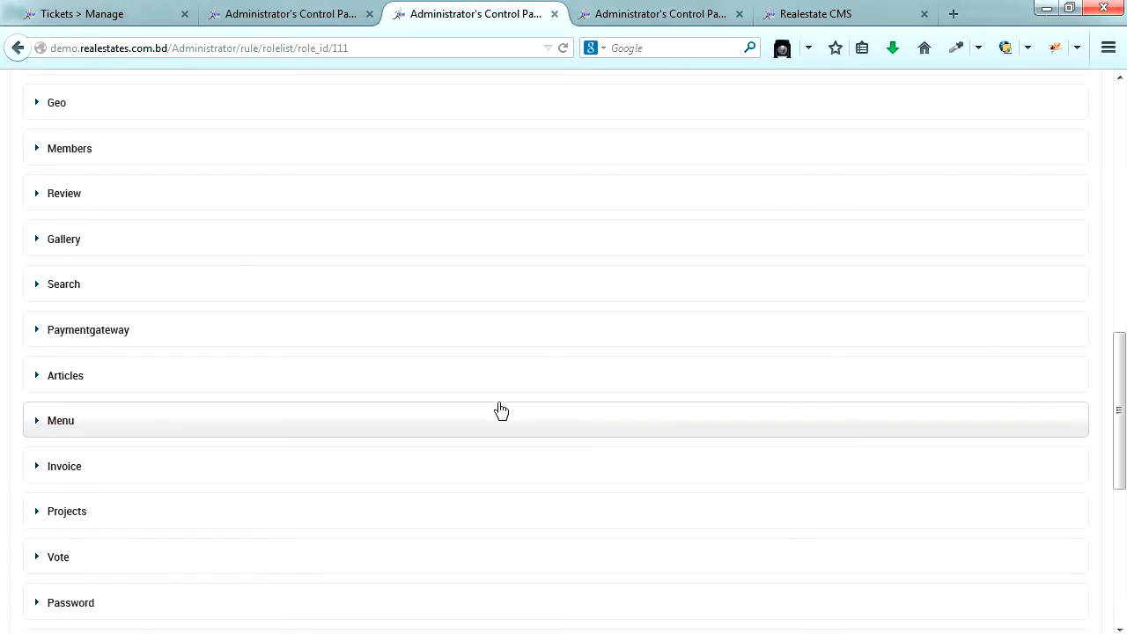
# - Expand Paymentgateway and unselect all permissions in both the manage and frontend panels
pyautogui.click(154, 330)
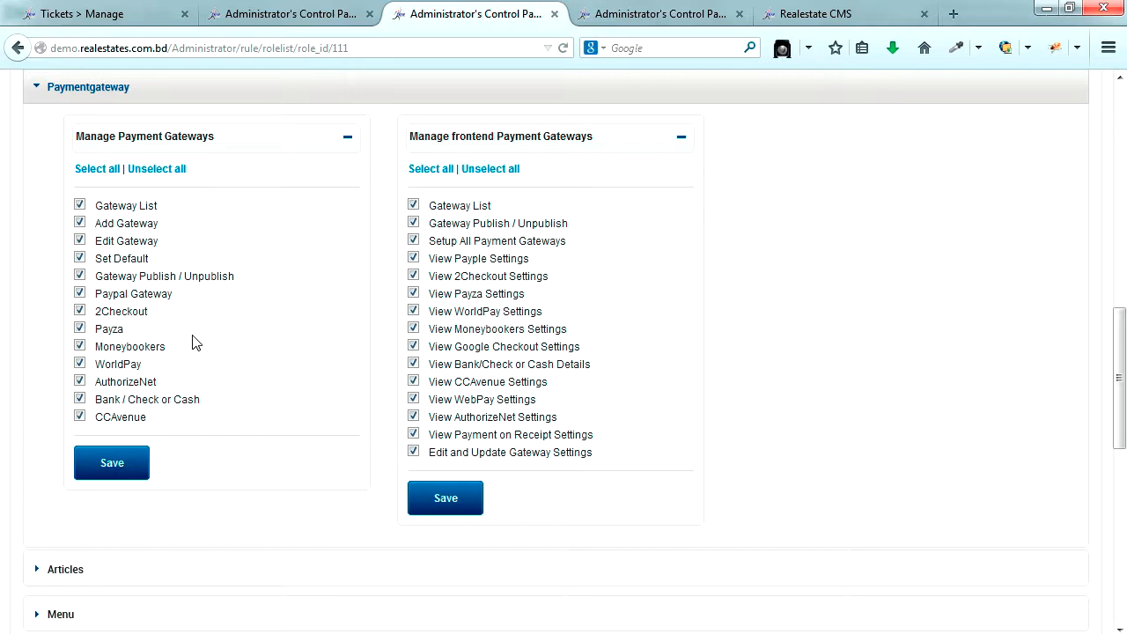
pyautogui.click(145, 176)
pyautogui.click(489, 173)
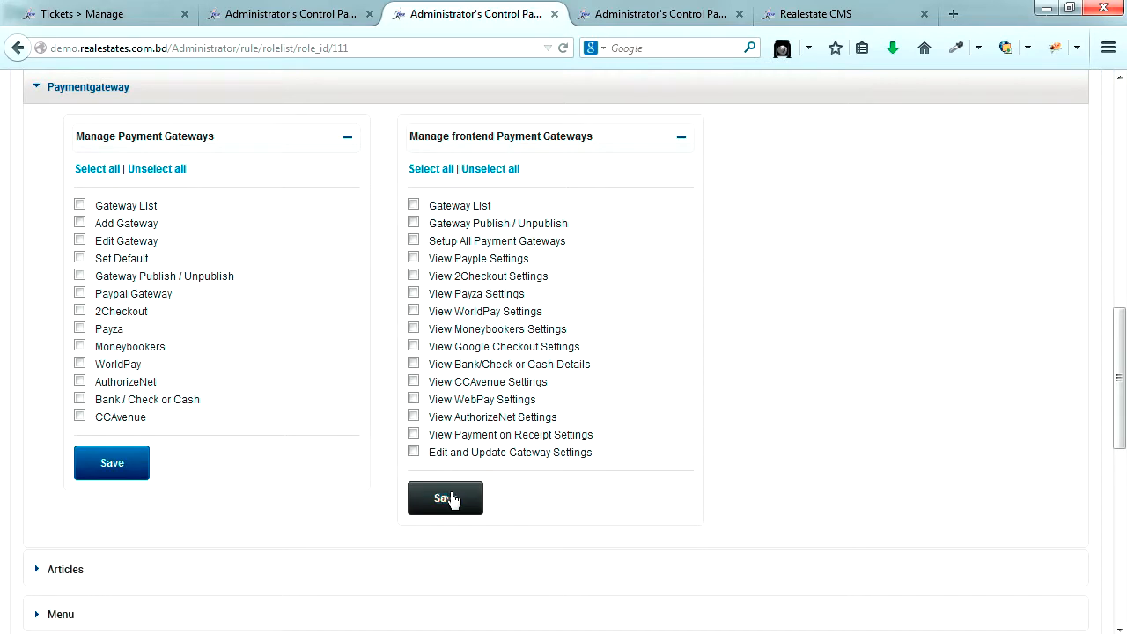
# - Save both Paymentgateway permission panels, confirming each privilege-updated message
pyautogui.click(449, 497)
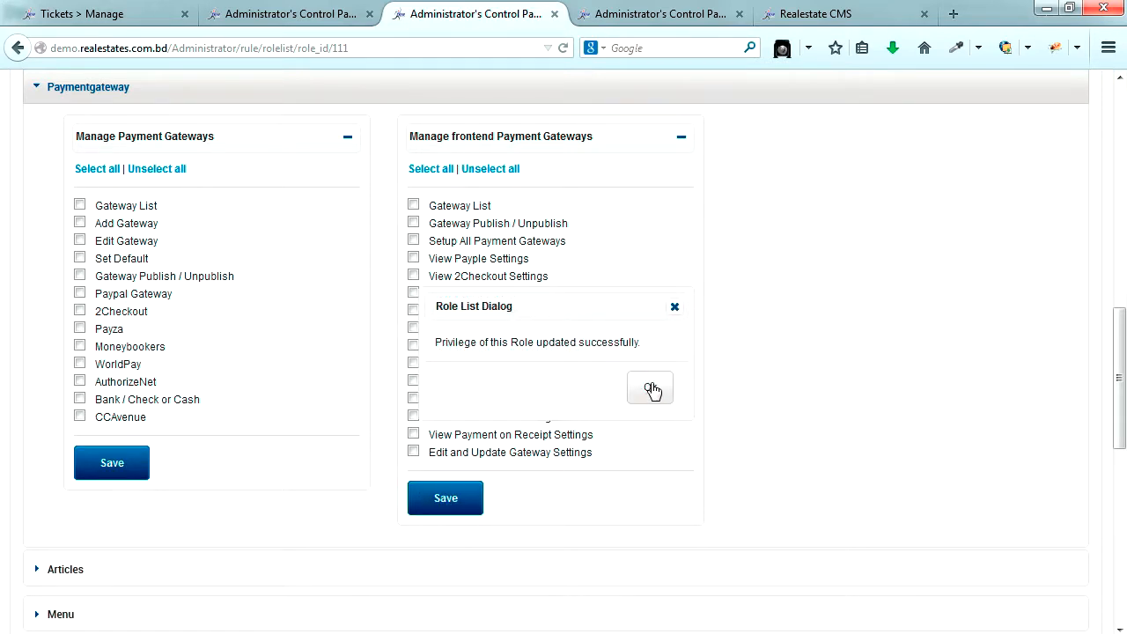
pyautogui.click(653, 390)
pyautogui.click(147, 457)
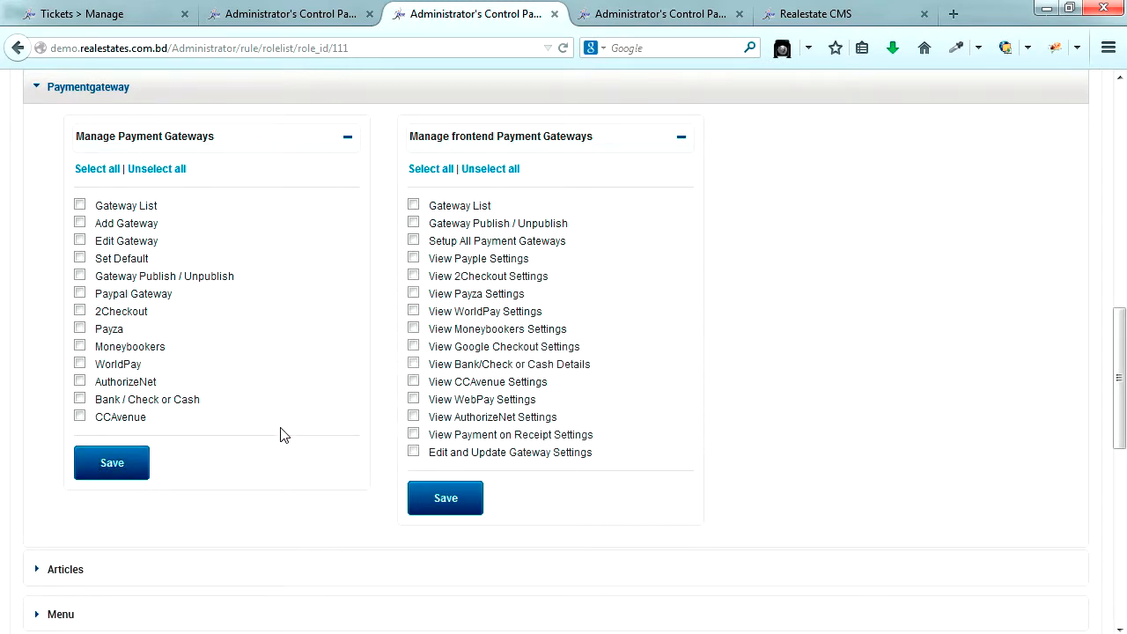
pyautogui.click(648, 388)
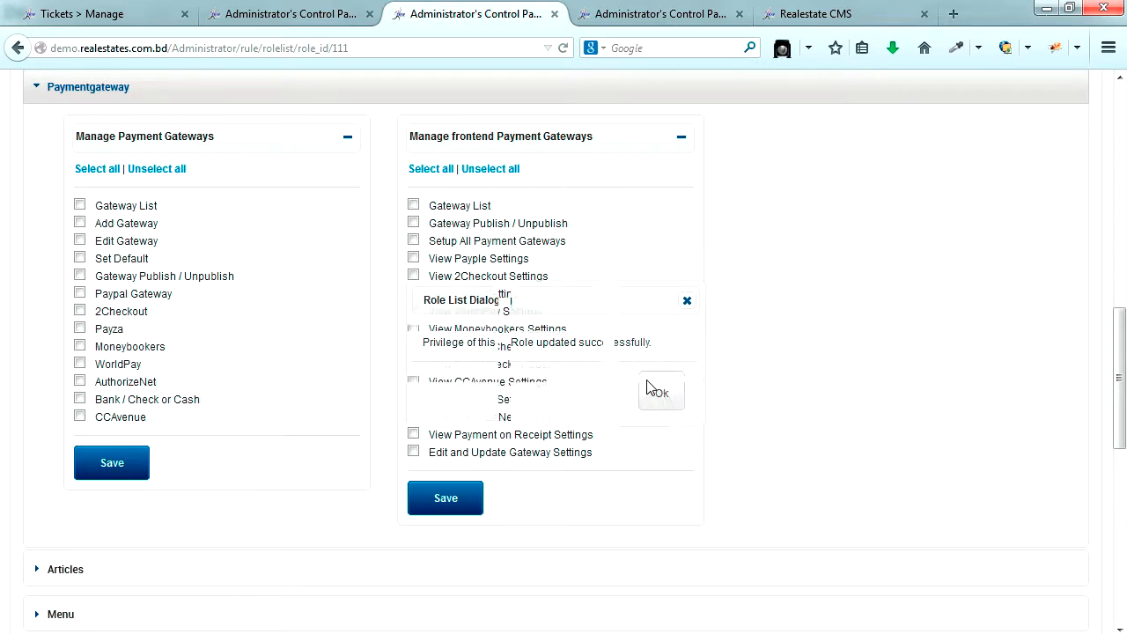
pyautogui.click(823, 13)
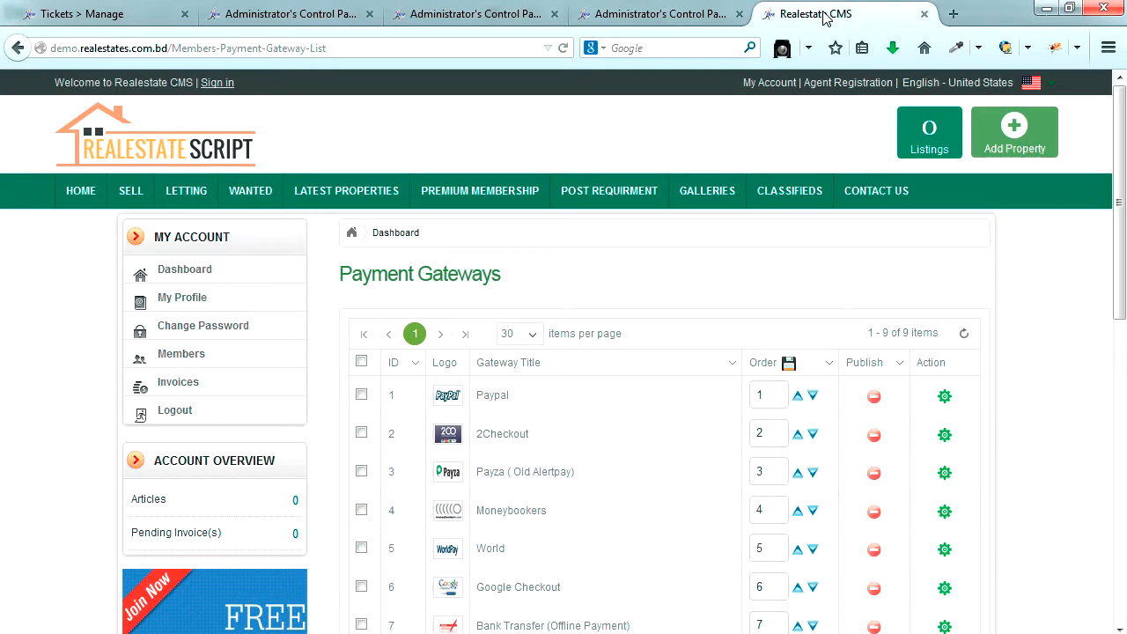
# - Reload the member's Payment Gateways page and log out of the admin panel in the Edit Role tab
pyautogui.click(564, 54)
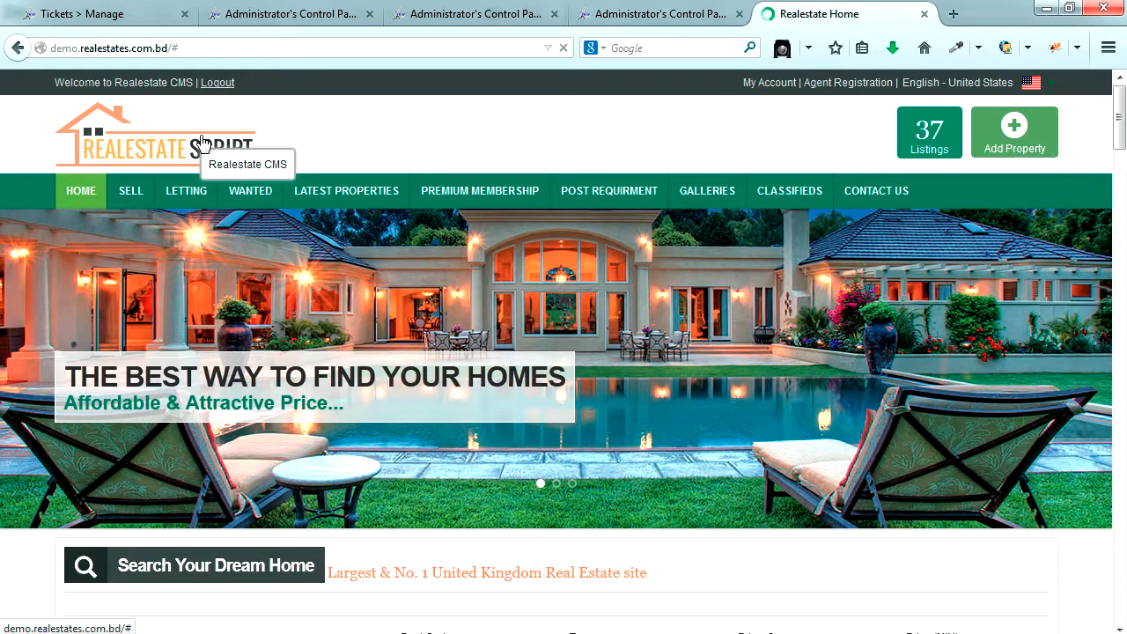
pyautogui.click(696, 8)
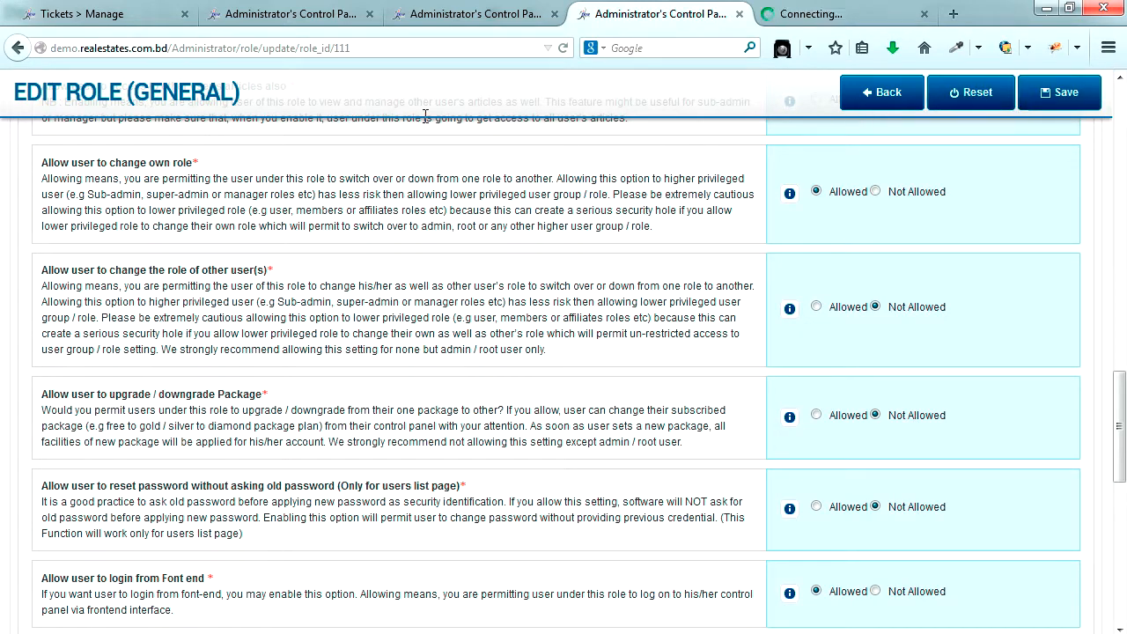
pyautogui.scroll(5, 415, 180)
pyautogui.scroll(10, 421, 211)
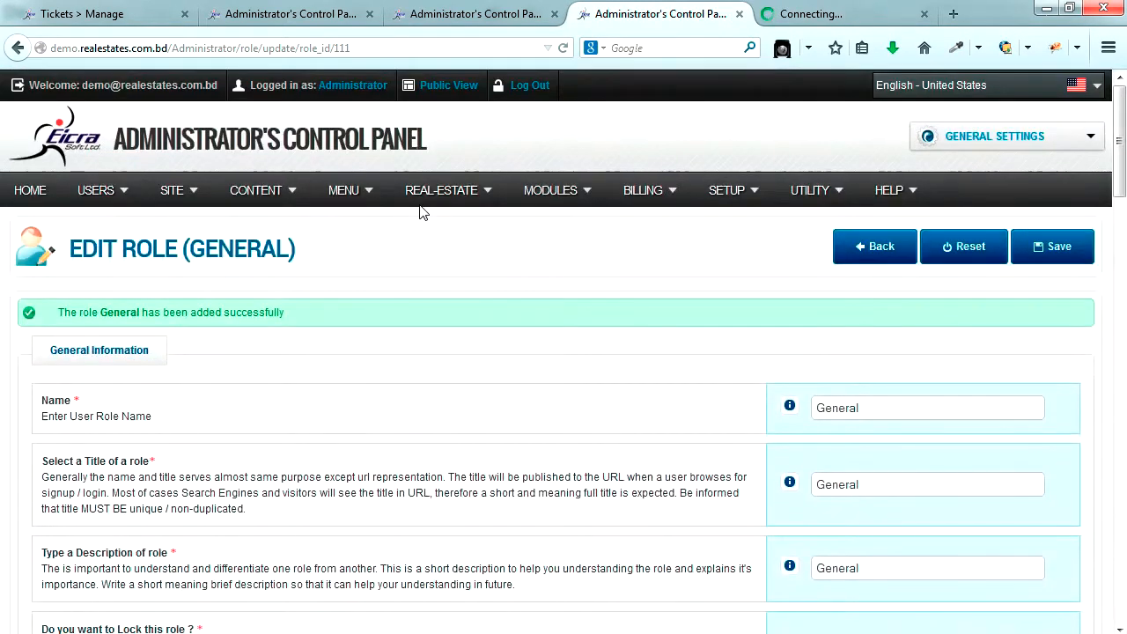
pyautogui.click(529, 84)
# - Reload the public home page, go to Frontend-Login, and check the remaining admin tabs
pyautogui.click(843, 12)
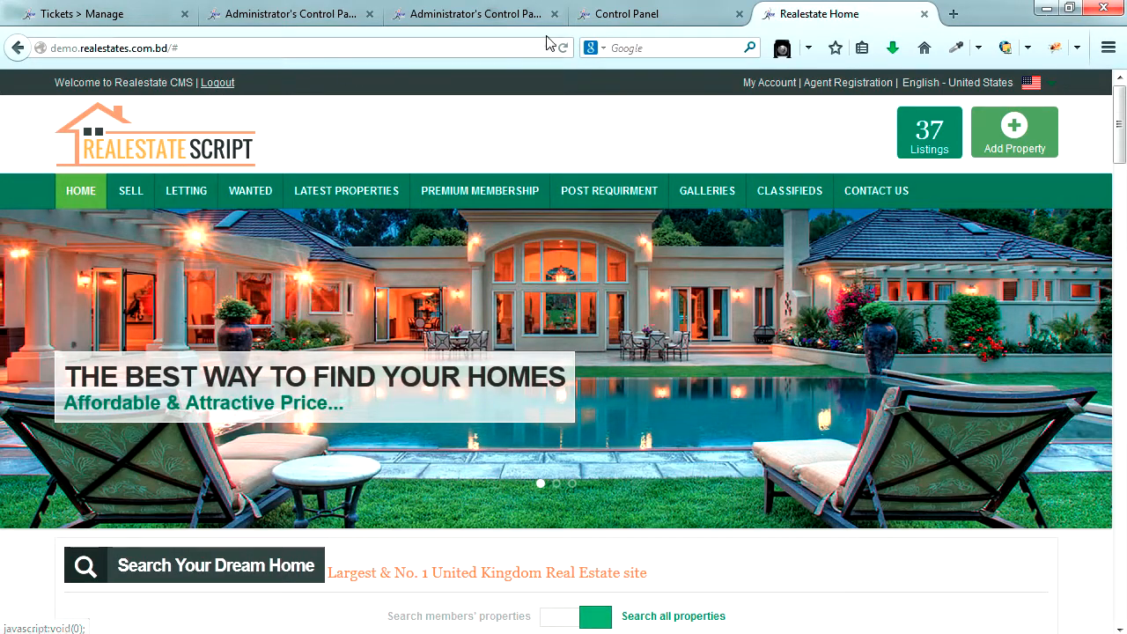
pyautogui.click(563, 48)
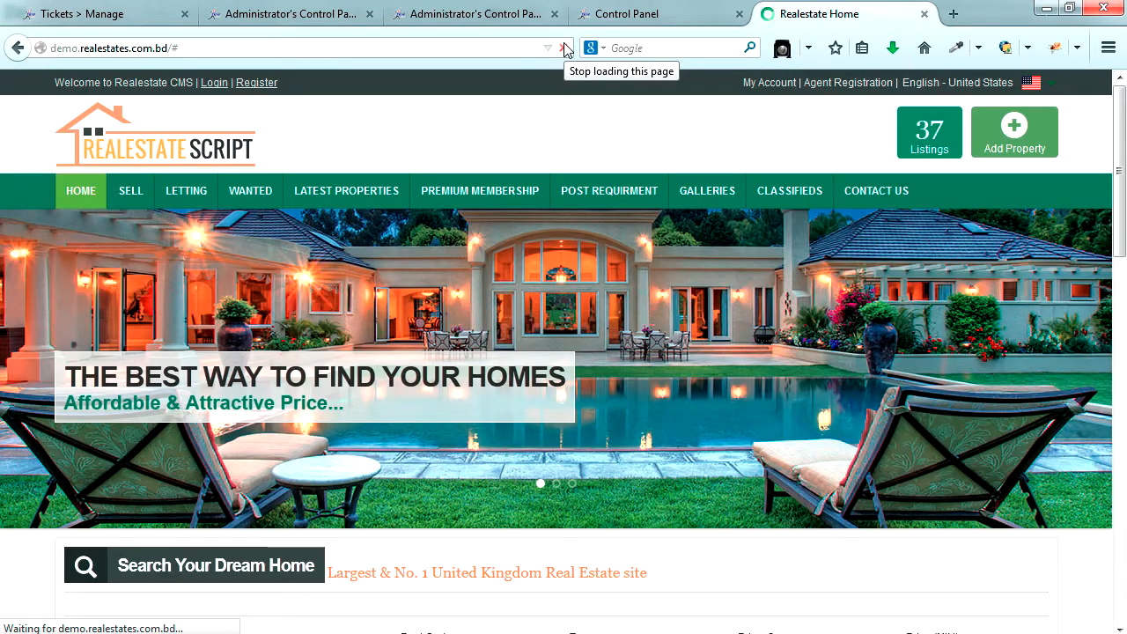
pyautogui.click(224, 86)
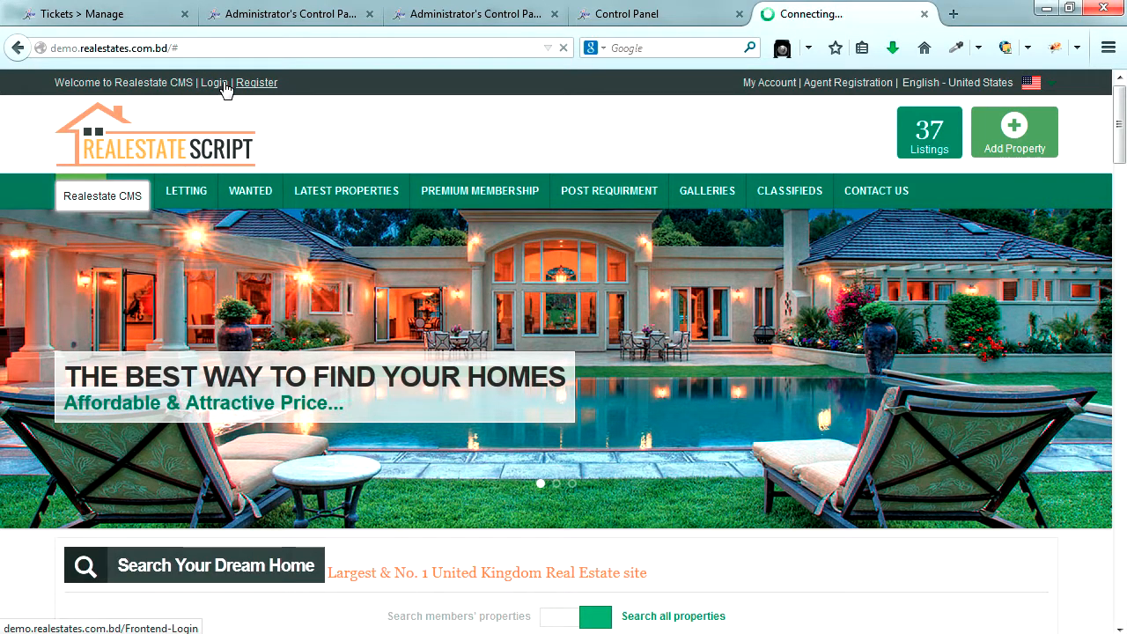
pyautogui.click(264, 16)
pyautogui.click(433, 14)
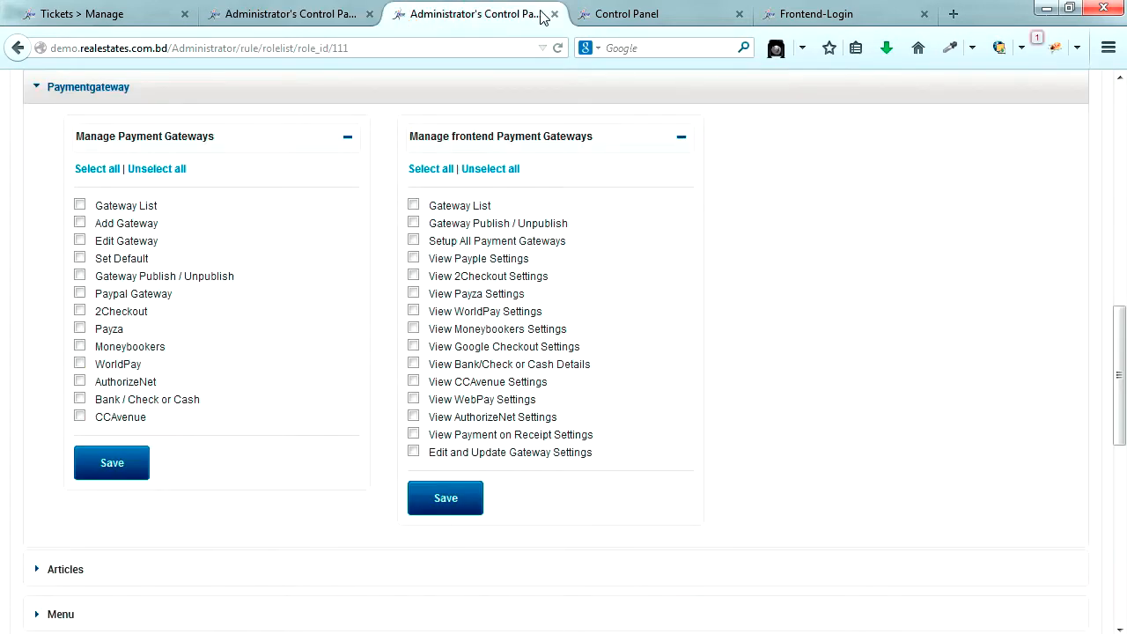
# - Log in on the front end with the test member's username and password, then open Member Area
pyautogui.click(788, 13)
pyautogui.scroll(-1, 1008, 251)
pyautogui.scroll(-2, 1008, 251)
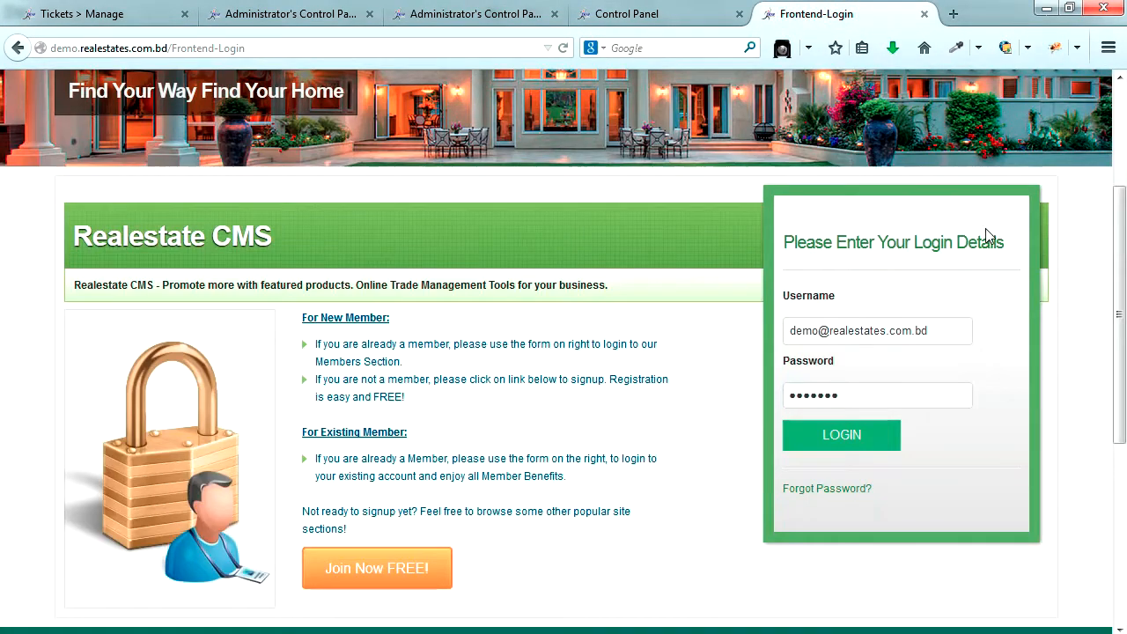
pyautogui.moveTo(946, 327); pyautogui.dragTo(762, 335)
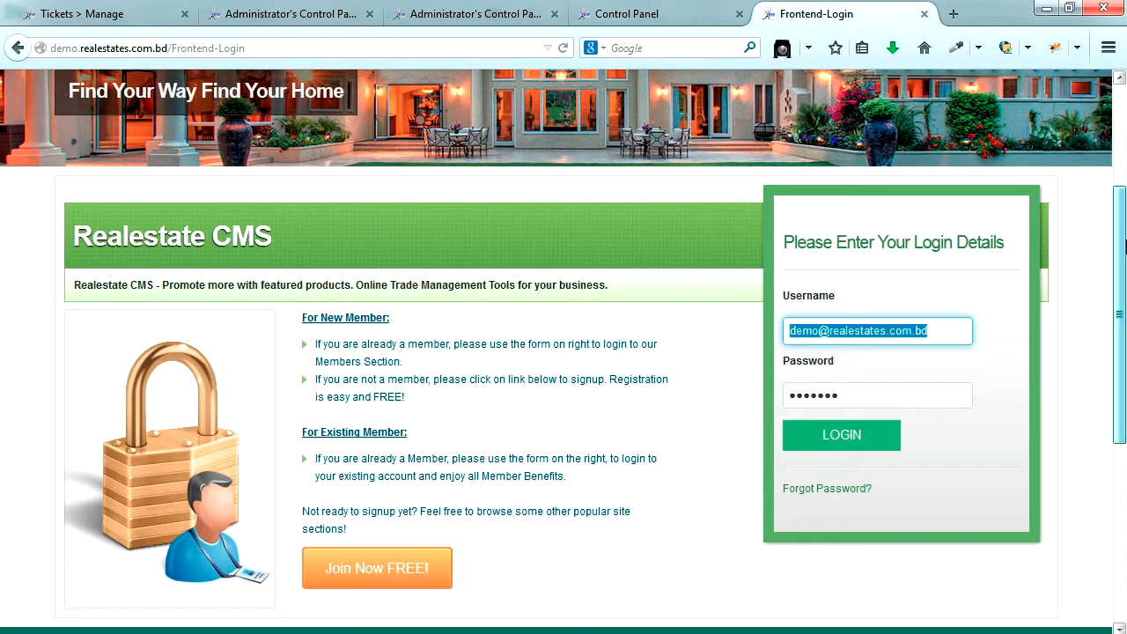
pyautogui.write('dev@yoursite.com')
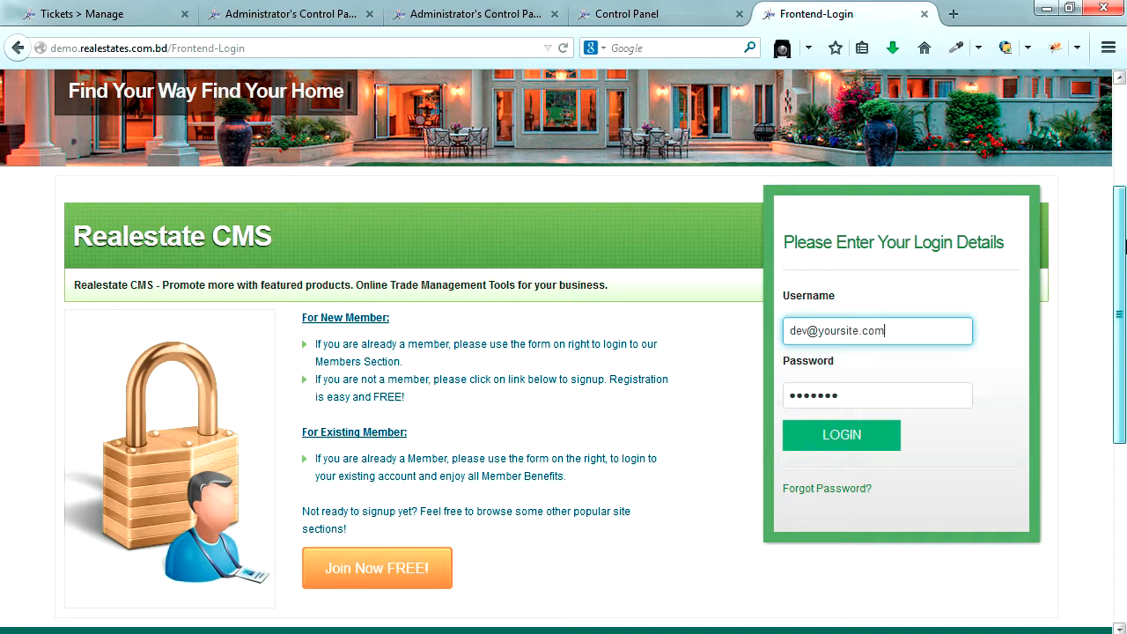
pyautogui.press('Tab')
pyautogui.write('12')
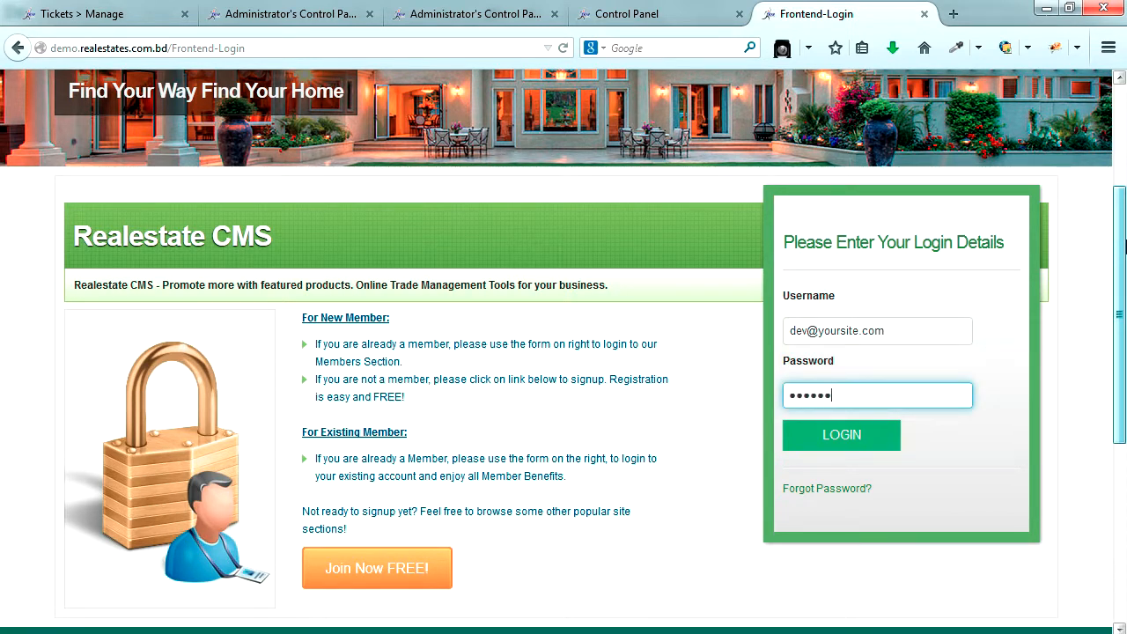
pyautogui.click(851, 434)
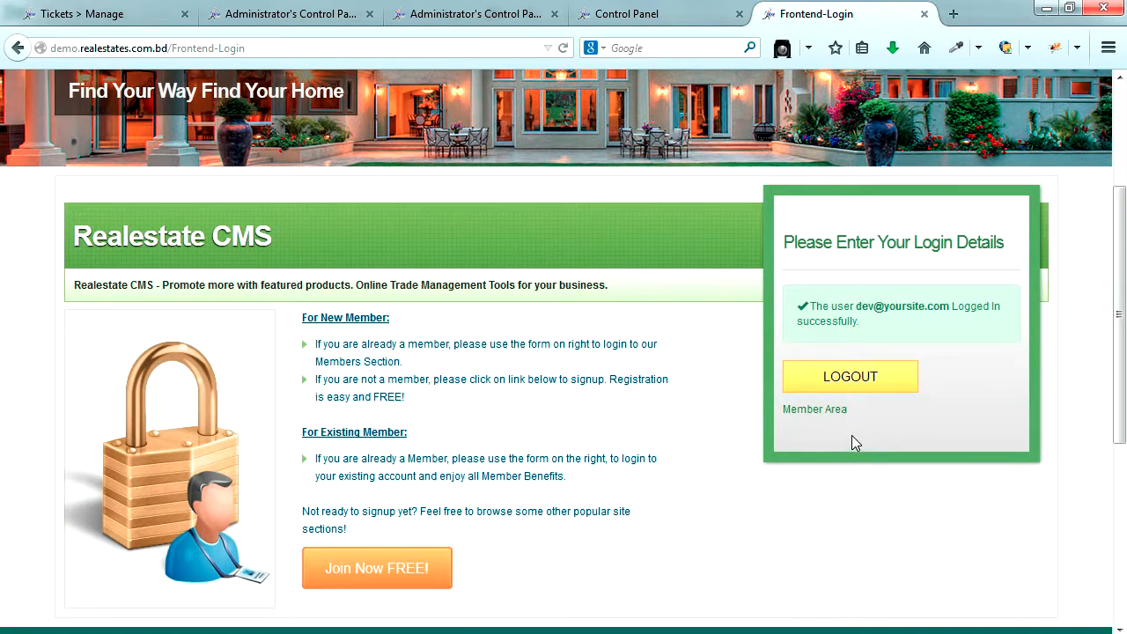
pyautogui.click(824, 411)
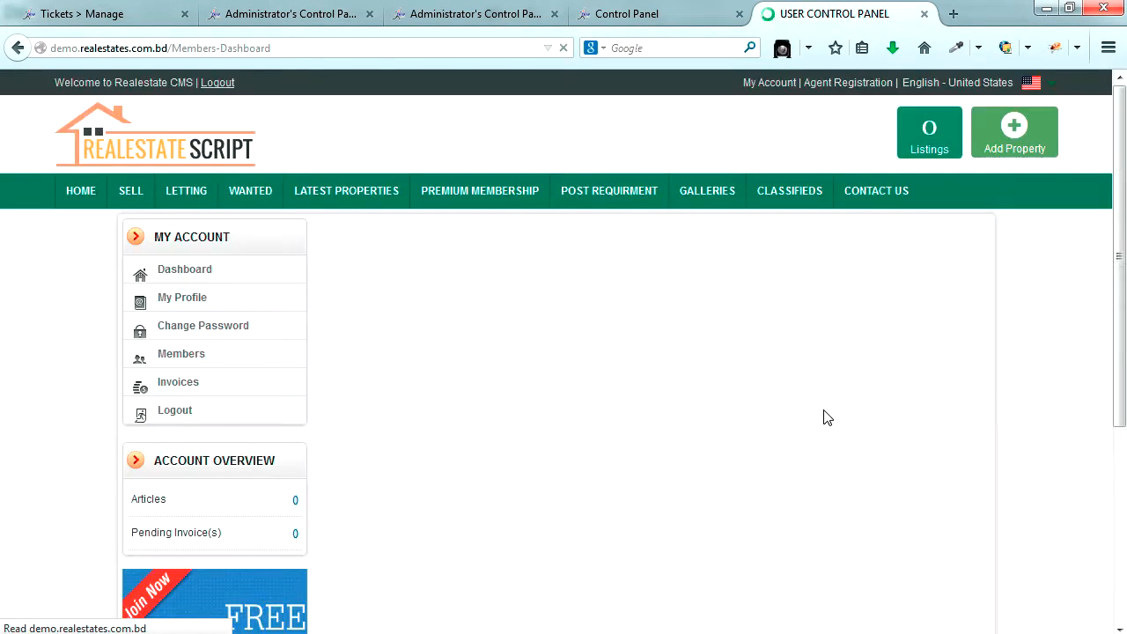
# - Review the member's My Dashboard and its username, then go to the Control Panel admin sign-in tab
pyautogui.click(1025, 401)
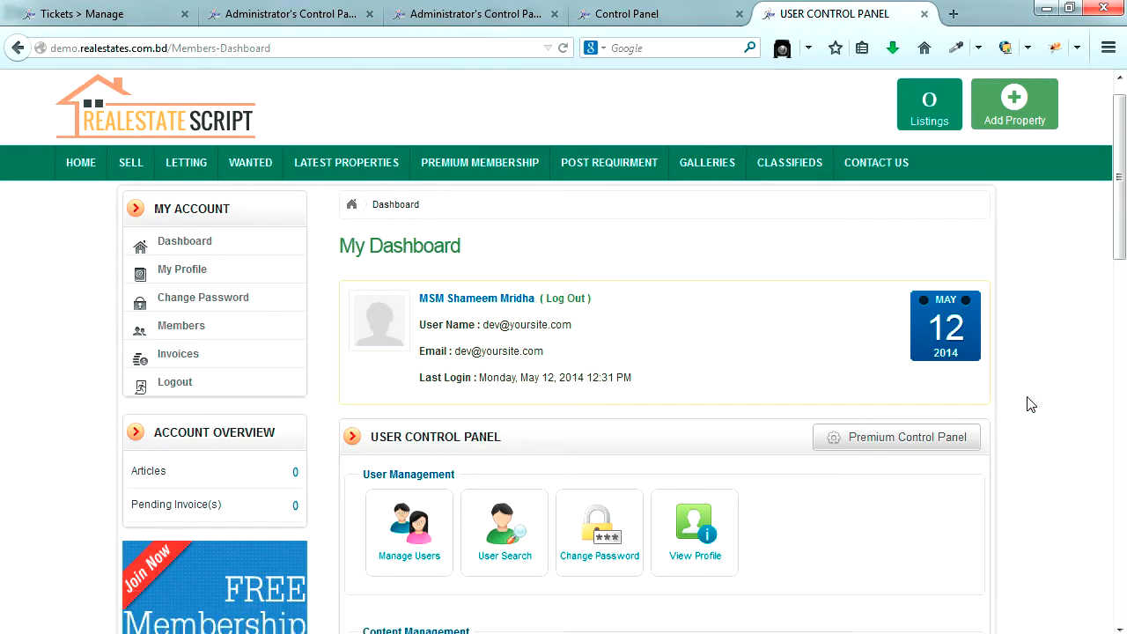
pyautogui.scroll(-6, 1029, 403)
pyautogui.scroll(-1, 1028, 403)
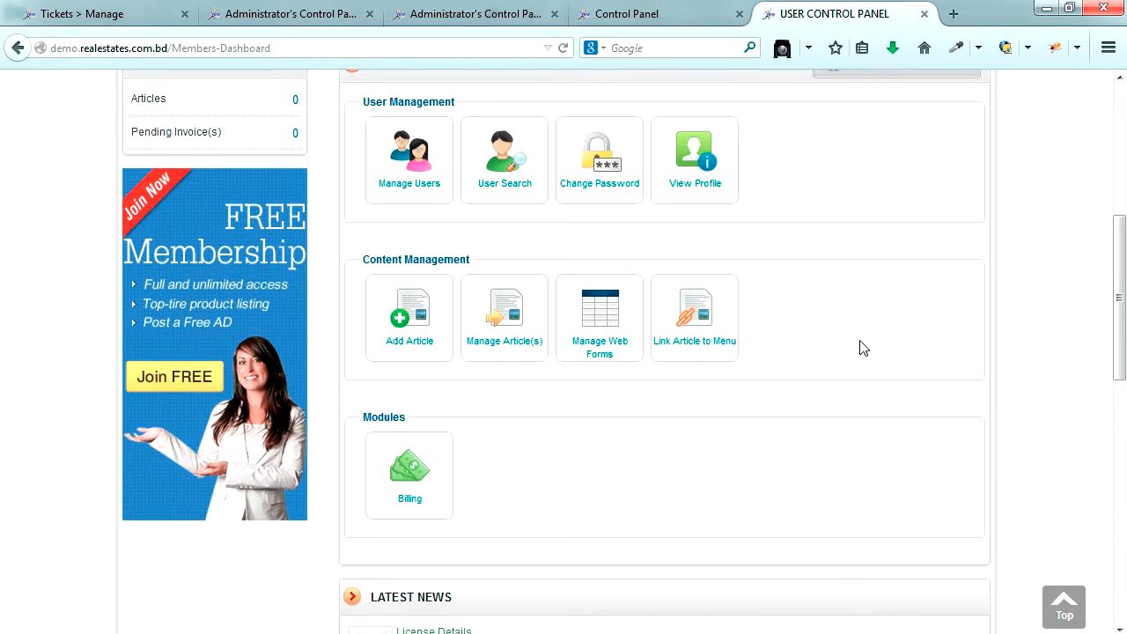
pyautogui.scroll(2, 861, 348)
pyautogui.scroll(2, 863, 347)
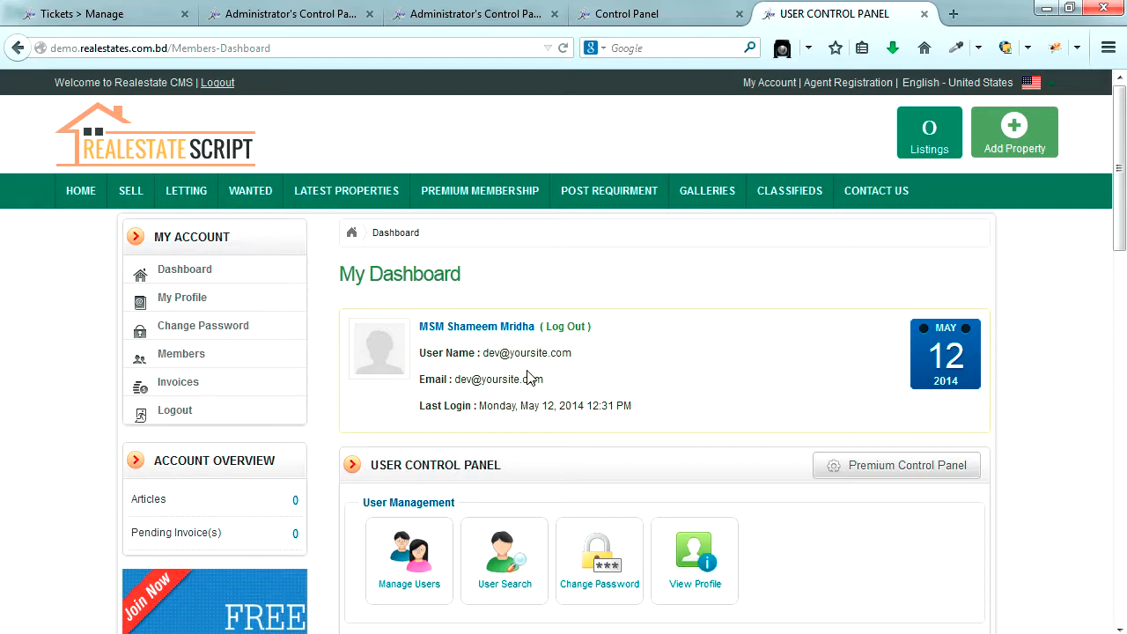
pyautogui.moveTo(572, 353); pyautogui.dragTo(491, 360)
pyautogui.click(614, 14)
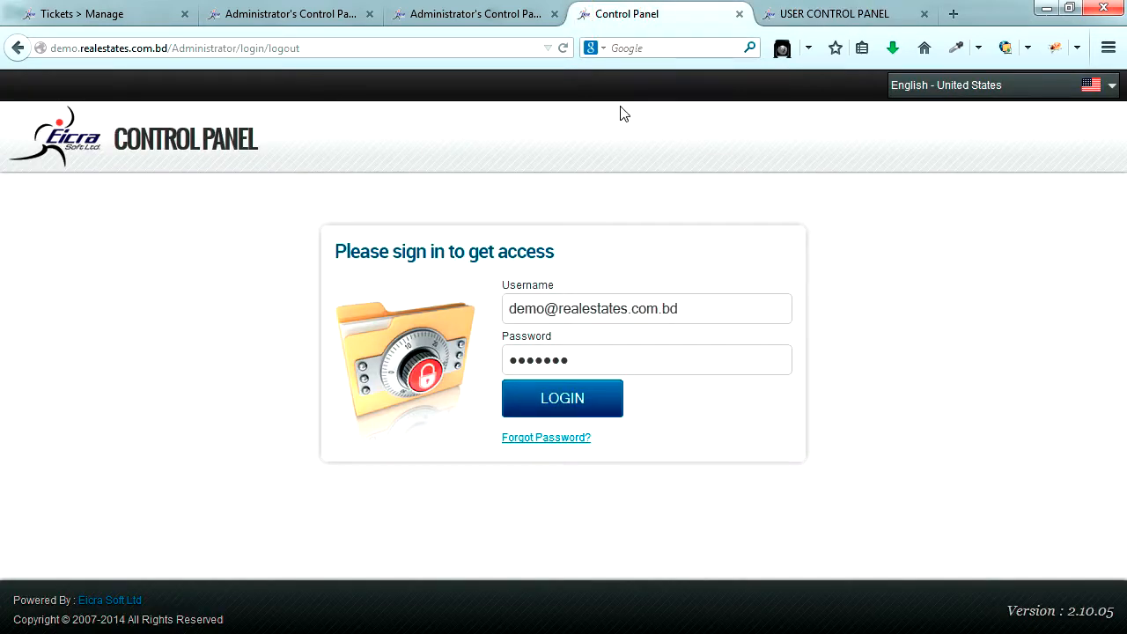
# - Sign in as administrator and open User Role Manager to find General (ID 111, 1 user)
pyautogui.click(576, 401)
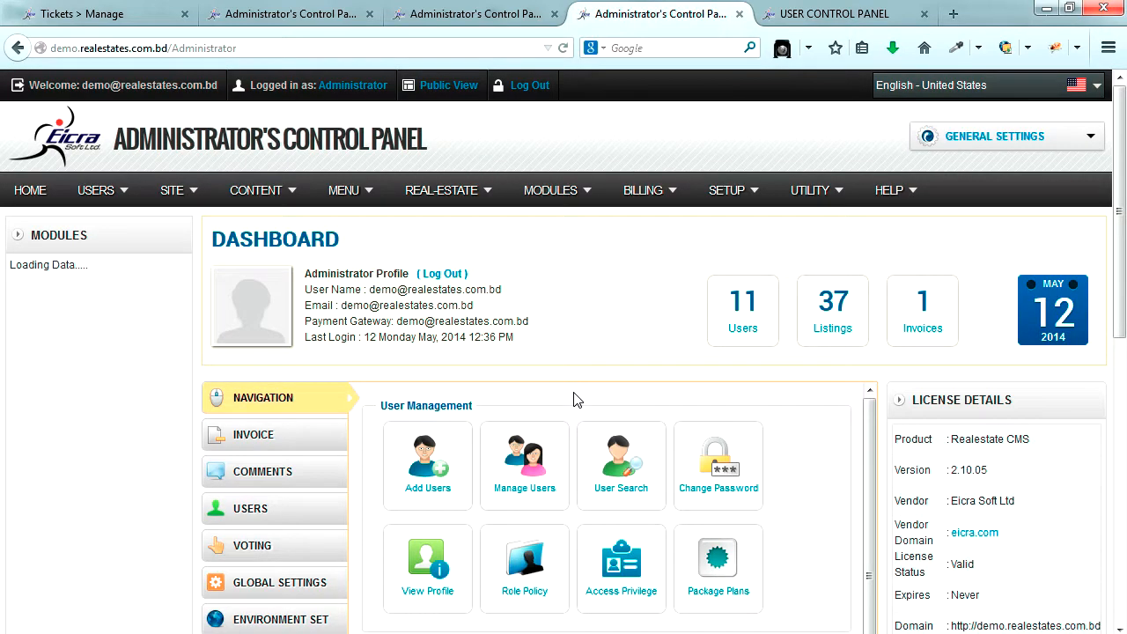
pyautogui.moveTo(747, 194)
pyautogui.click(742, 248)
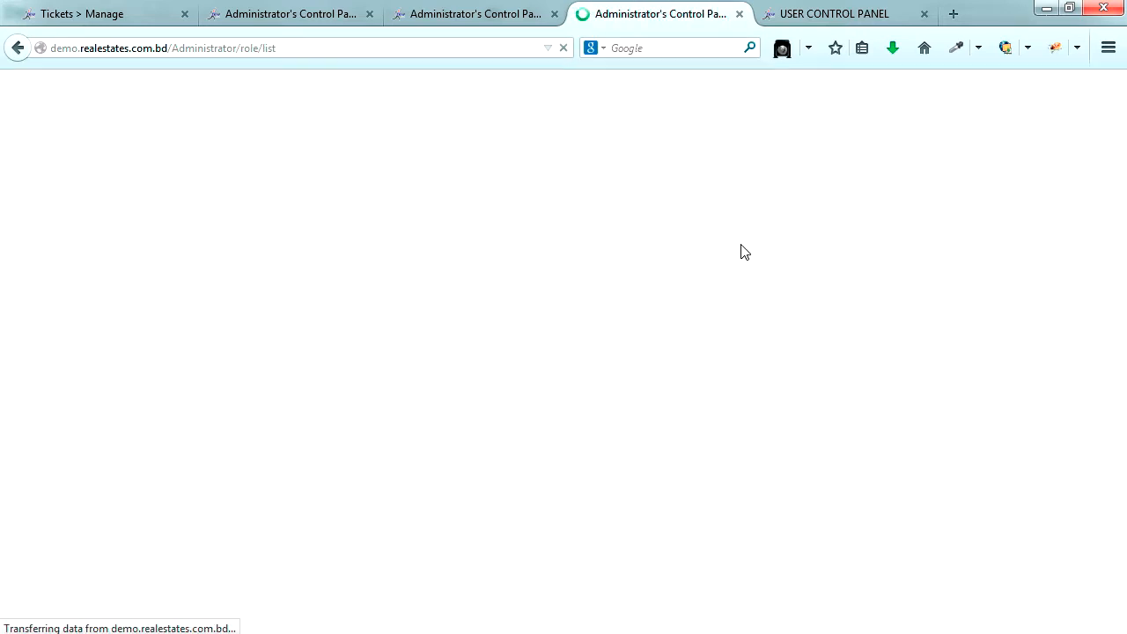
pyautogui.scroll(-5, 717, 268)
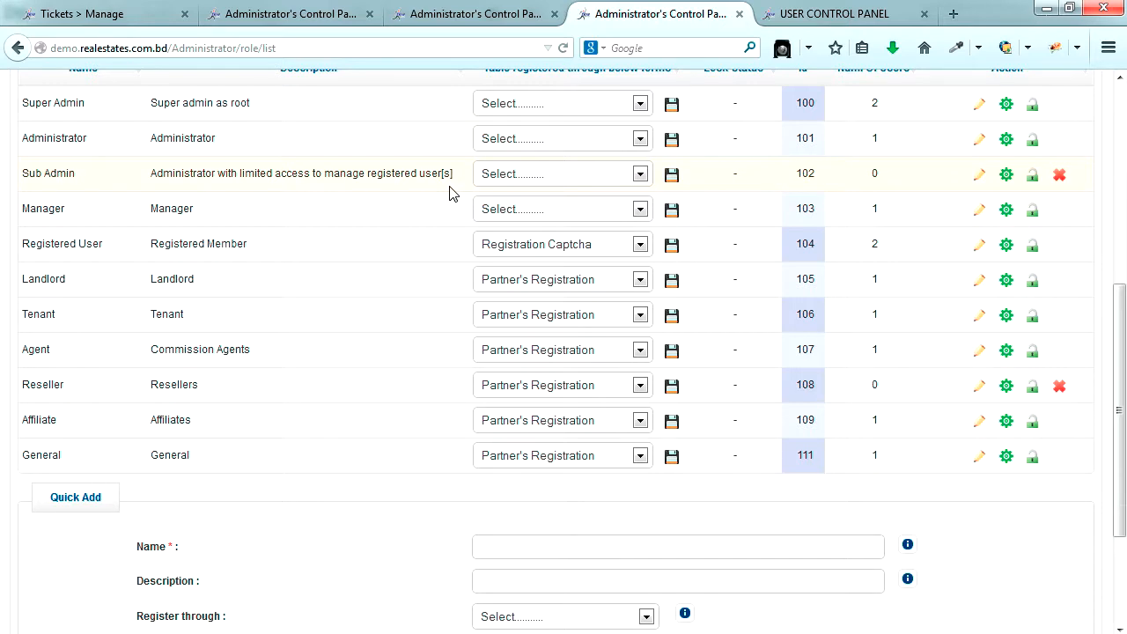
pyautogui.scroll(3, 449, 192)
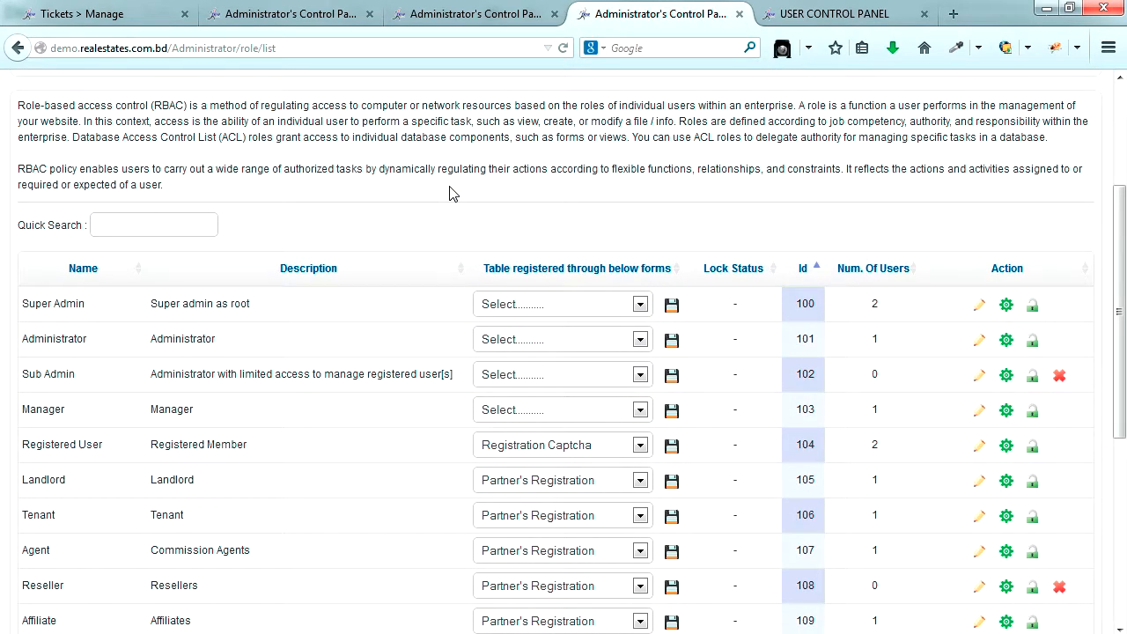
pyautogui.scroll(-3, 449, 192)
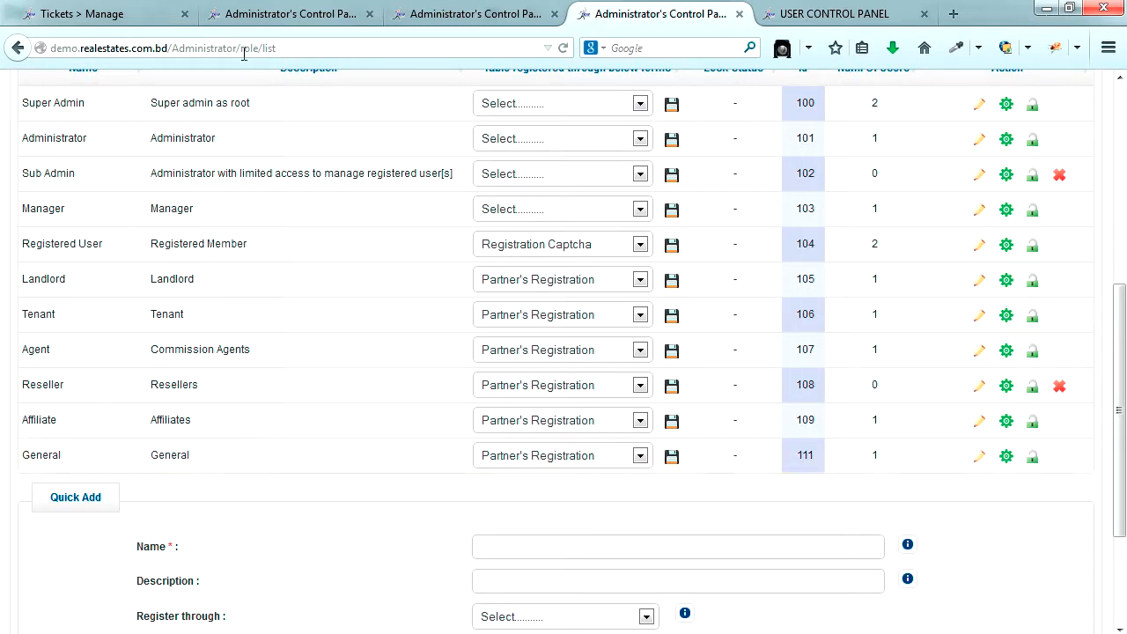
# - From the admin Manage Users list, delete the test member with ID 15, leaving 10 users
pyautogui.click(284, 10)
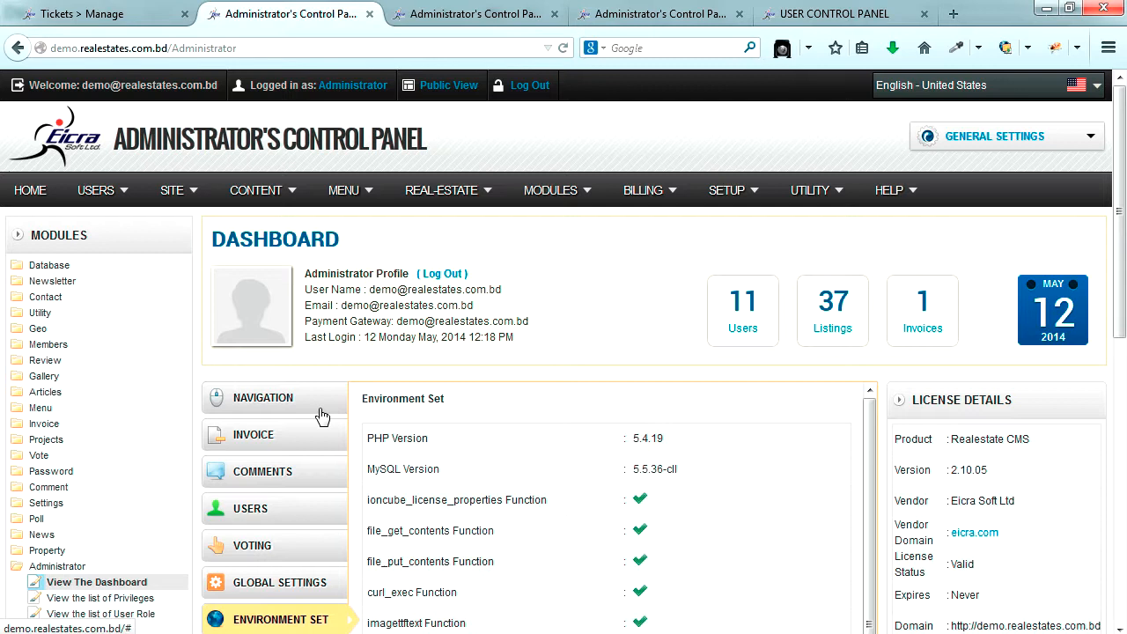
pyautogui.moveTo(100, 203)
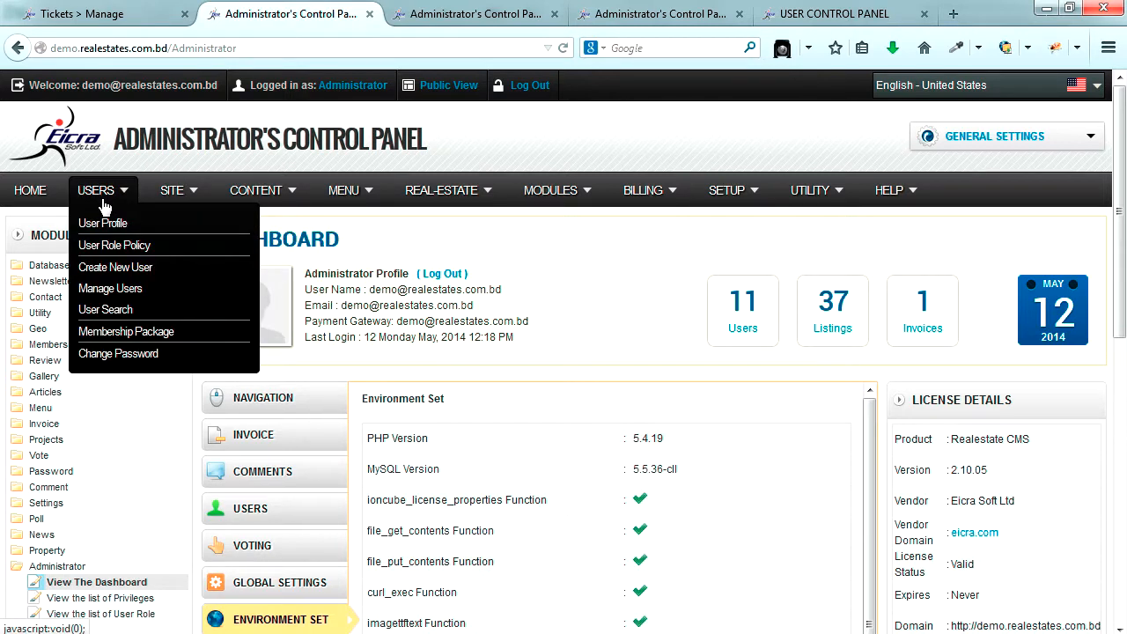
pyautogui.click(128, 290)
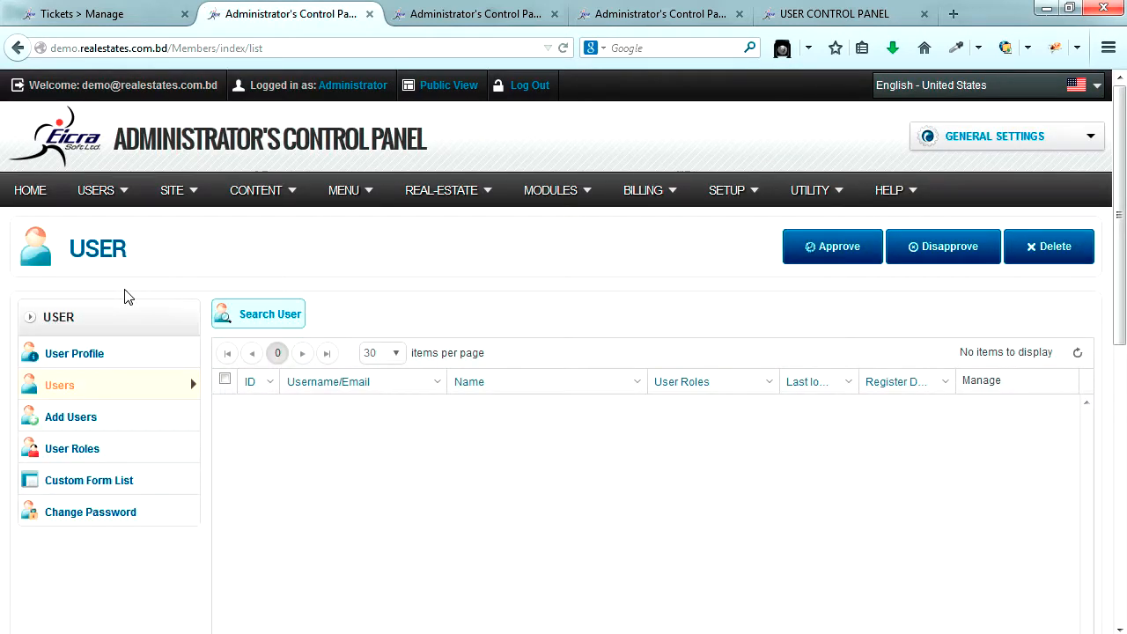
pyautogui.scroll(-3, 146, 317)
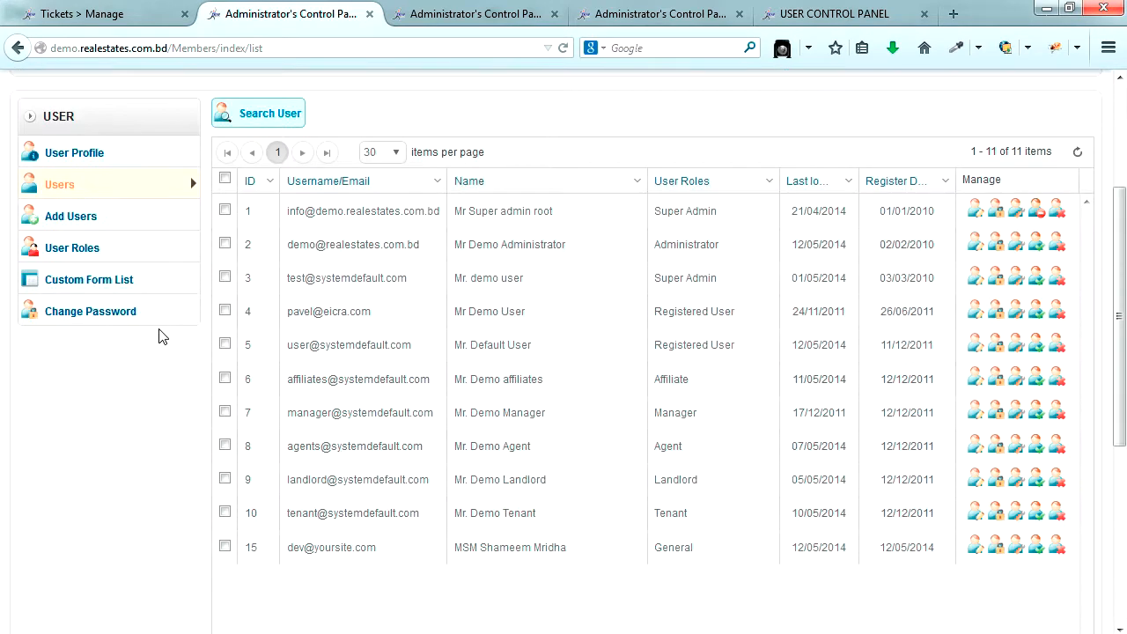
pyautogui.scroll(-3, 176, 361)
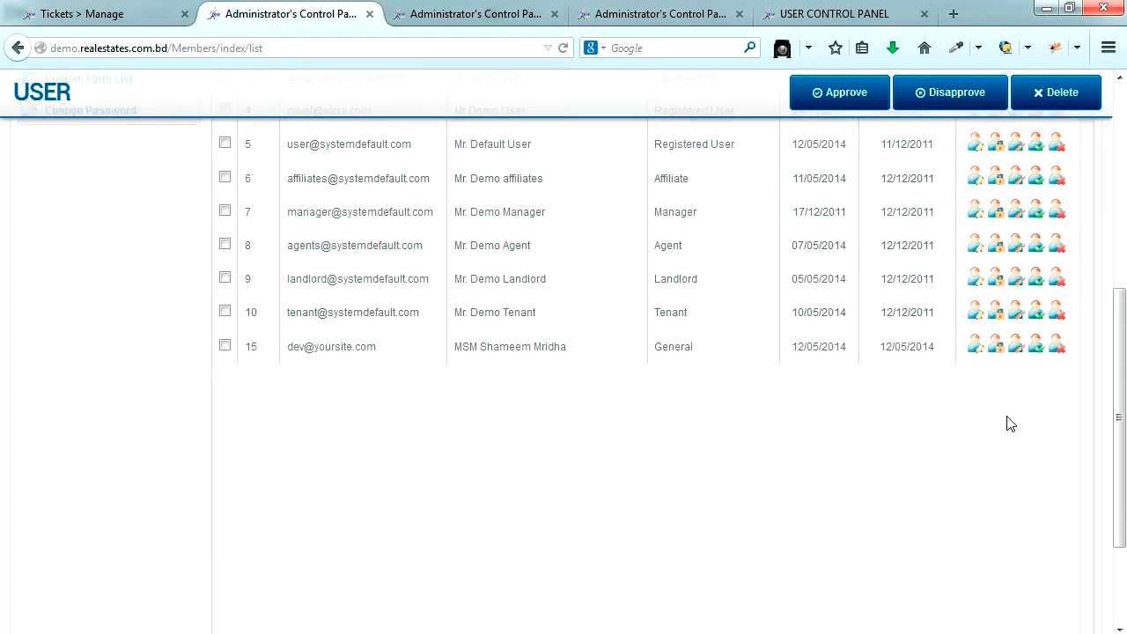
pyautogui.click(1060, 349)
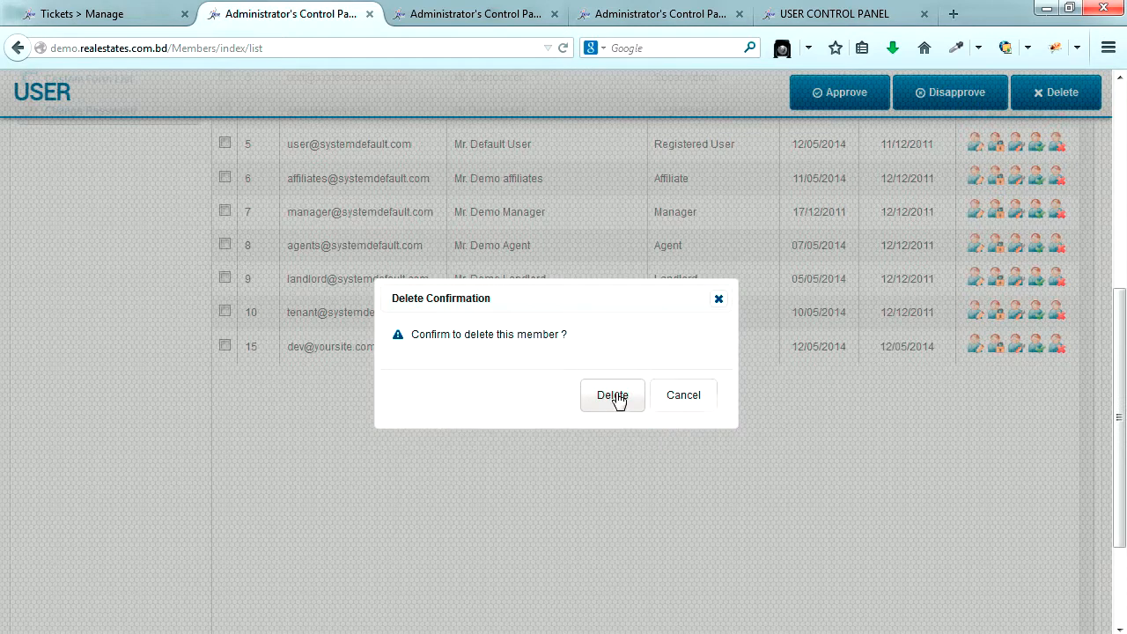
pyautogui.click(614, 397)
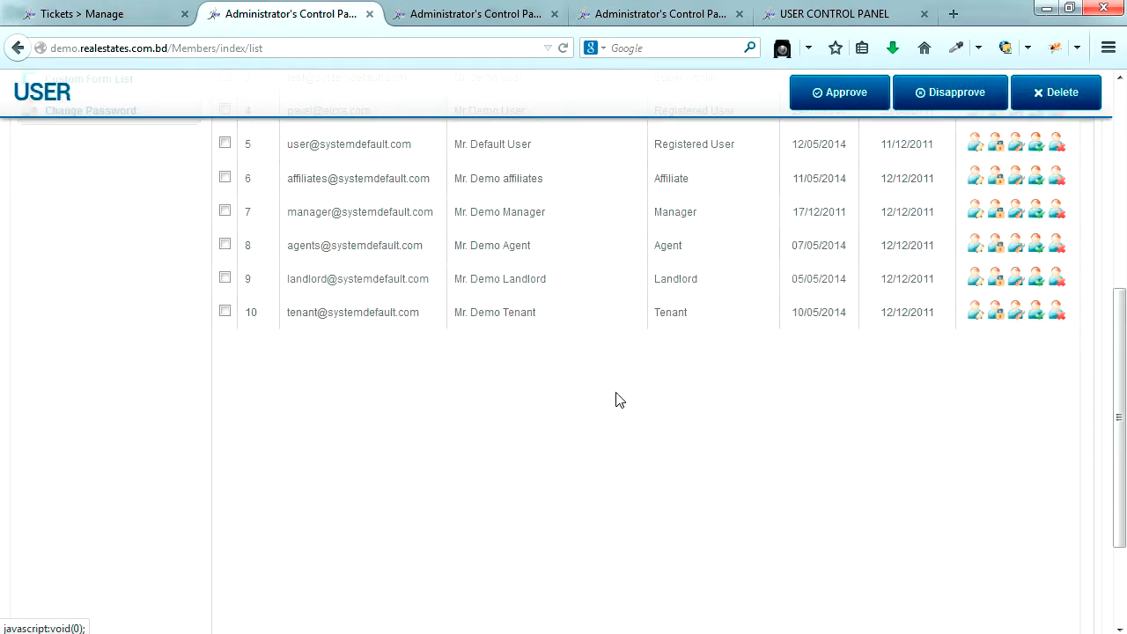
pyautogui.scroll(4, 616, 399)
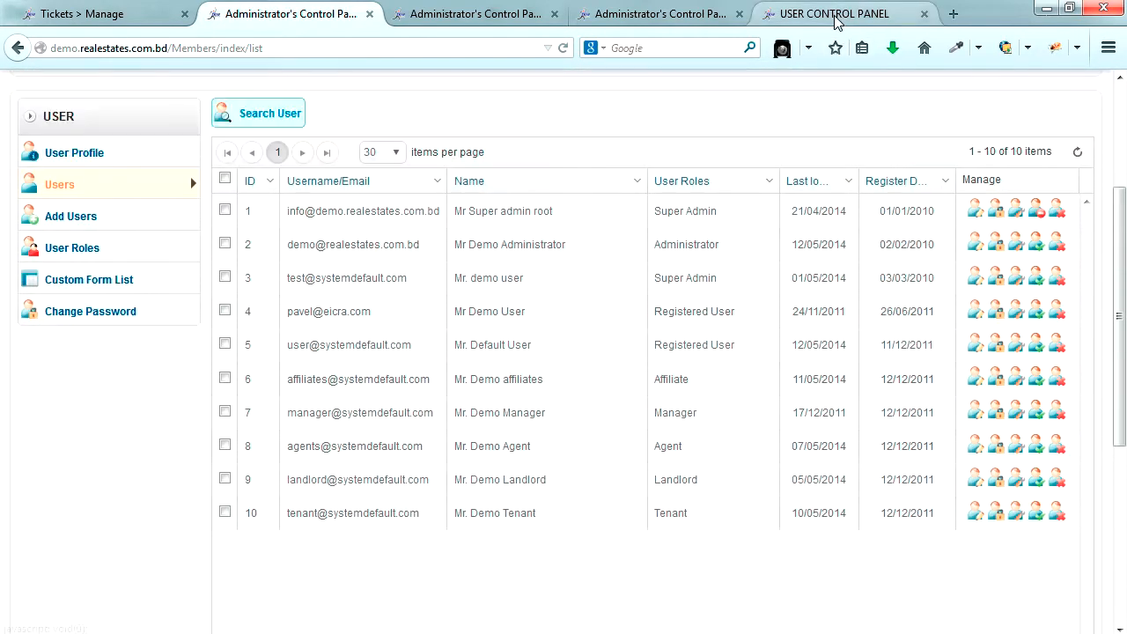
# - Reload the role list and check that the General role now has 0 users
pyautogui.click(831, 14)
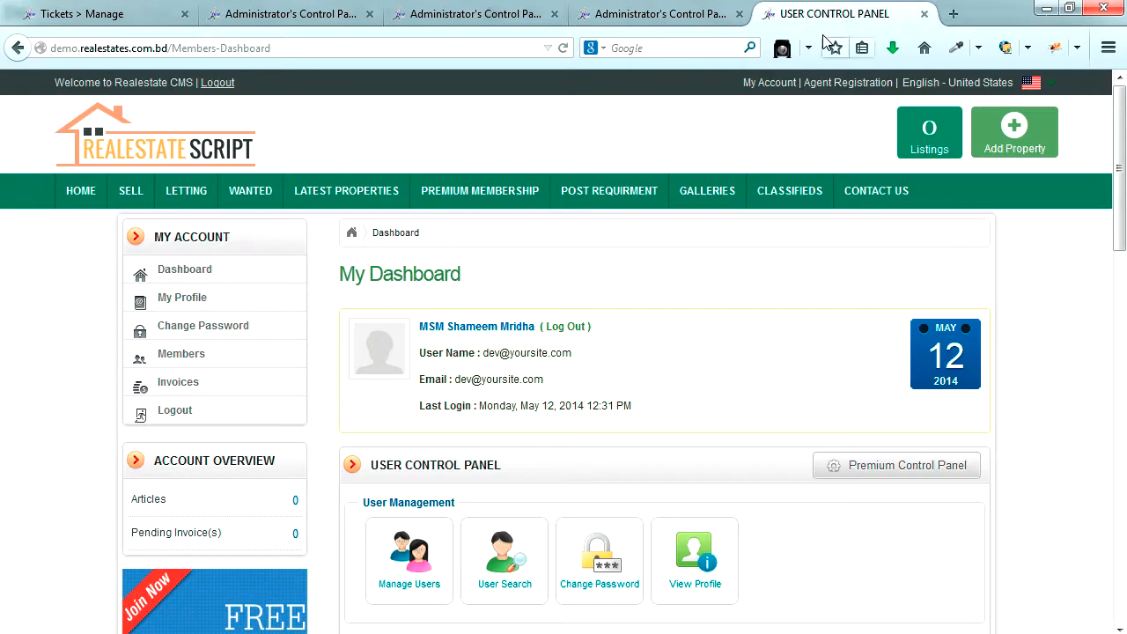
pyautogui.click(678, 16)
pyautogui.click(563, 49)
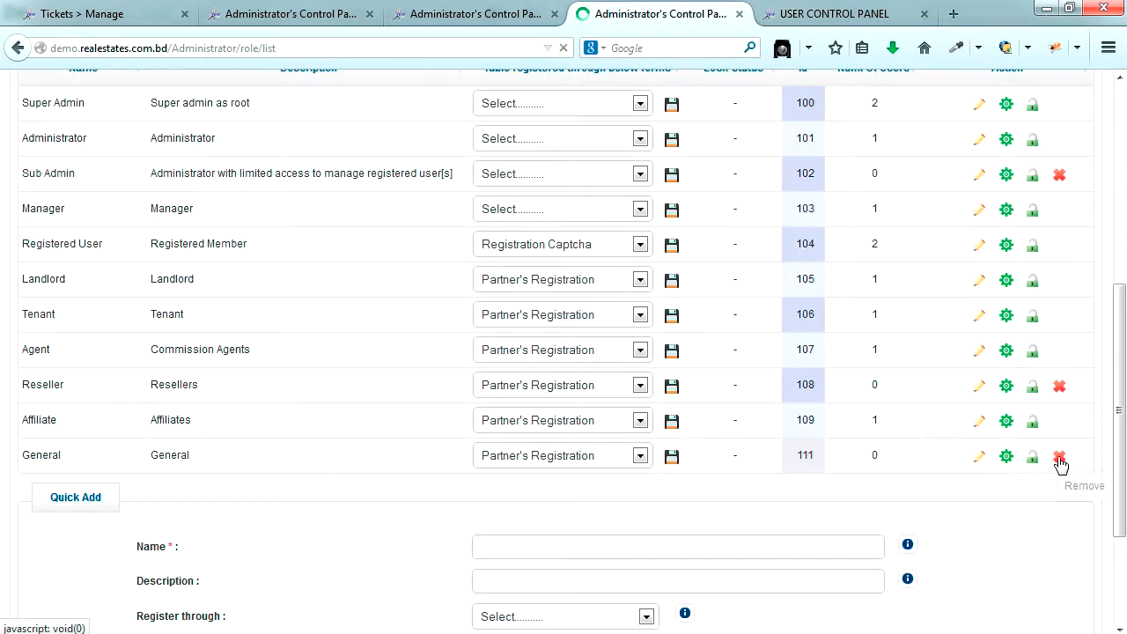
pyautogui.doubleClick(876, 455)
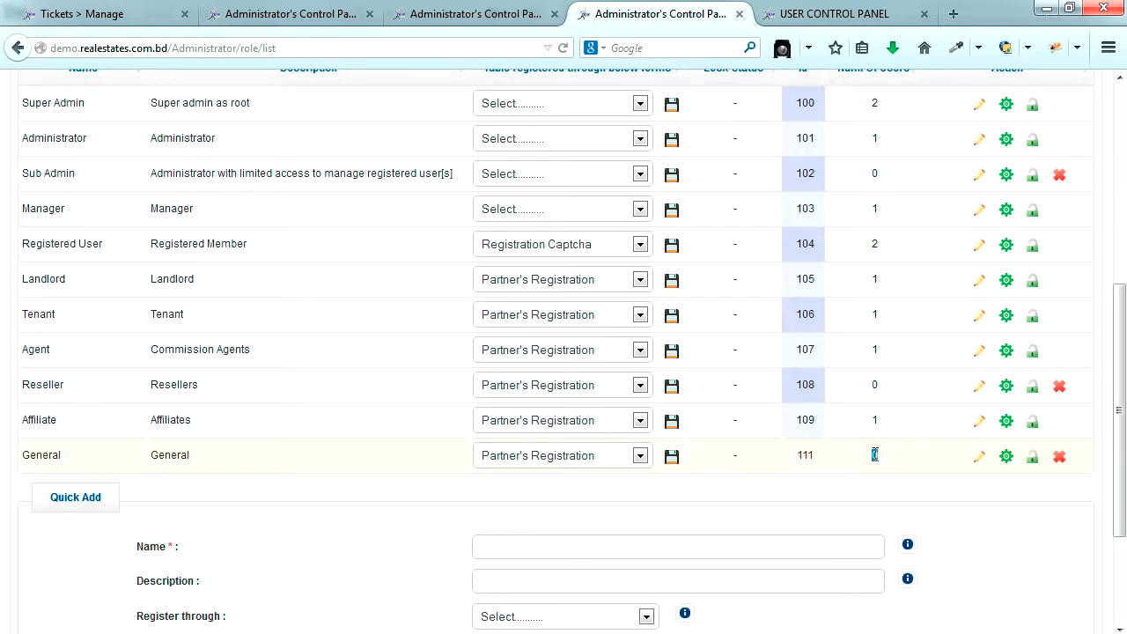
pyautogui.doubleClick(873, 422)
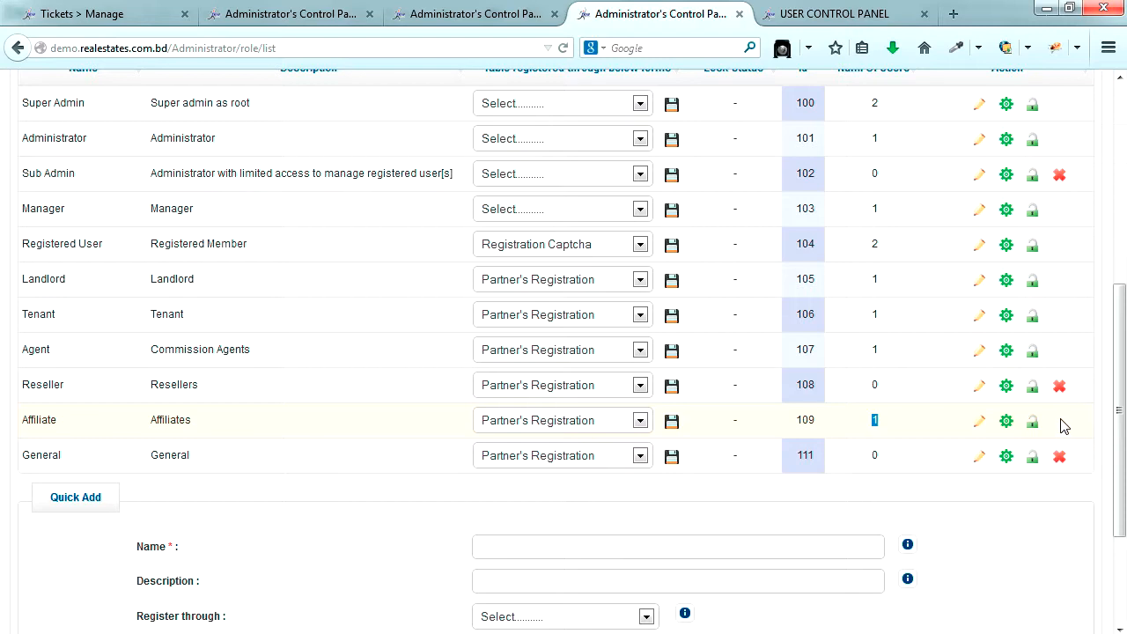
pyautogui.click(1043, 489)
# - Remove the General role and confirm the deletion
pyautogui.click(1062, 461)
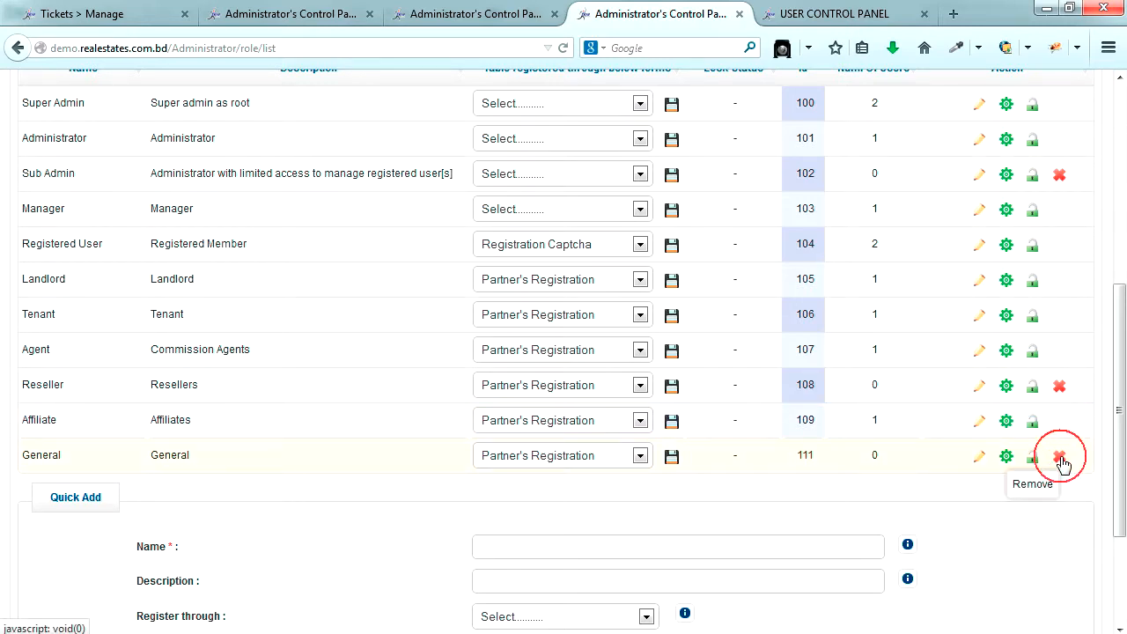
pyautogui.click(611, 398)
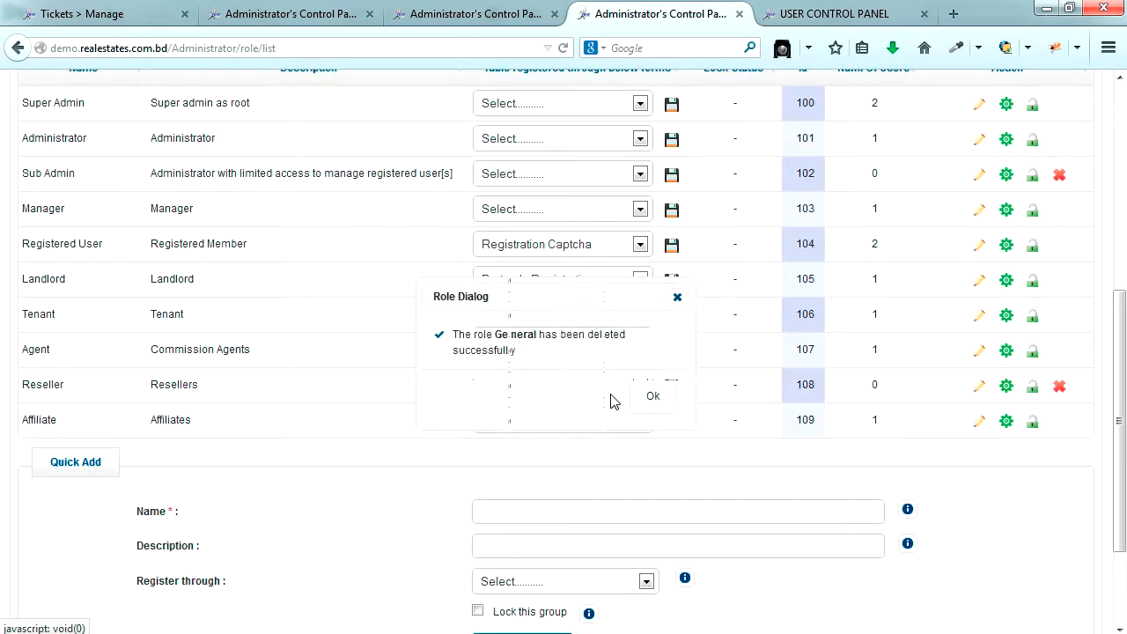
pyautogui.click(652, 396)
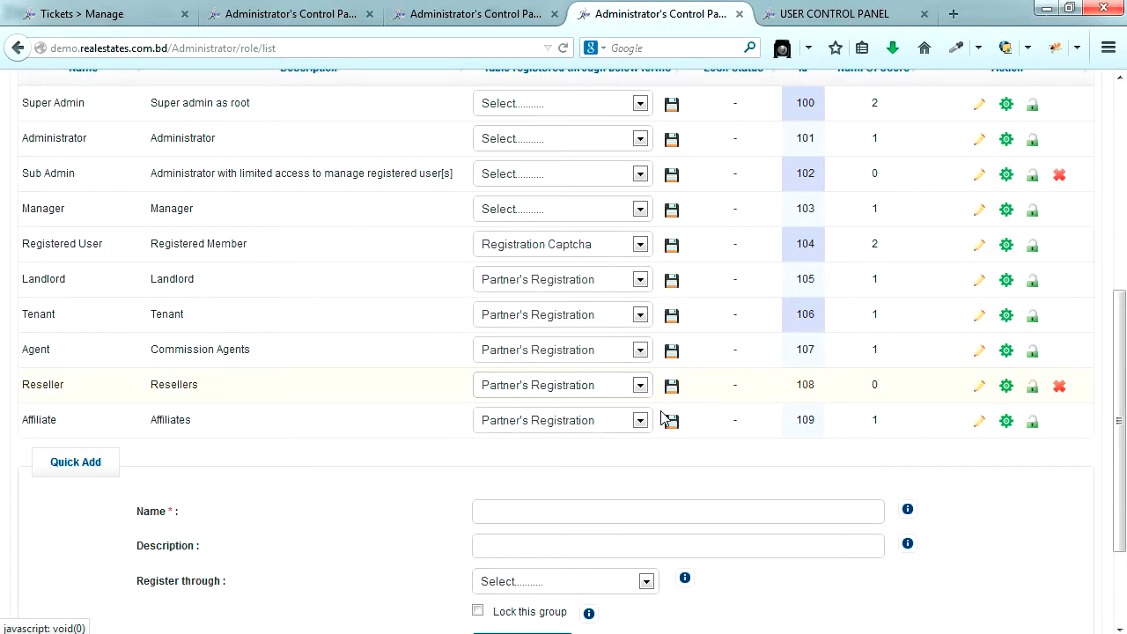
pyautogui.scroll(2, 546, 476)
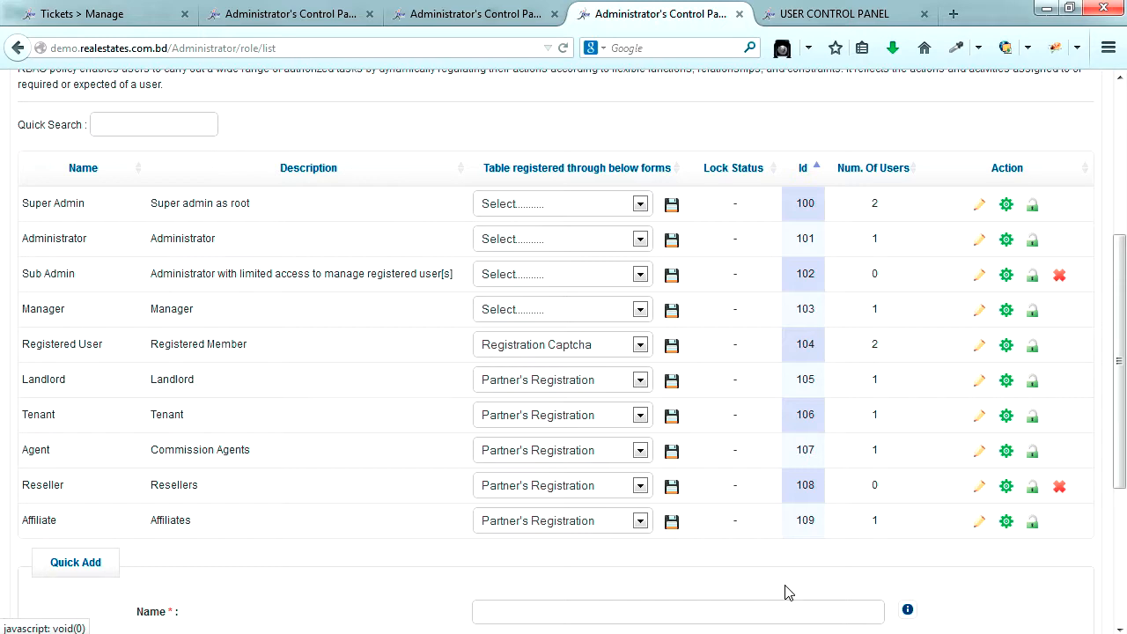
pyautogui.scroll(5, 788, 592)
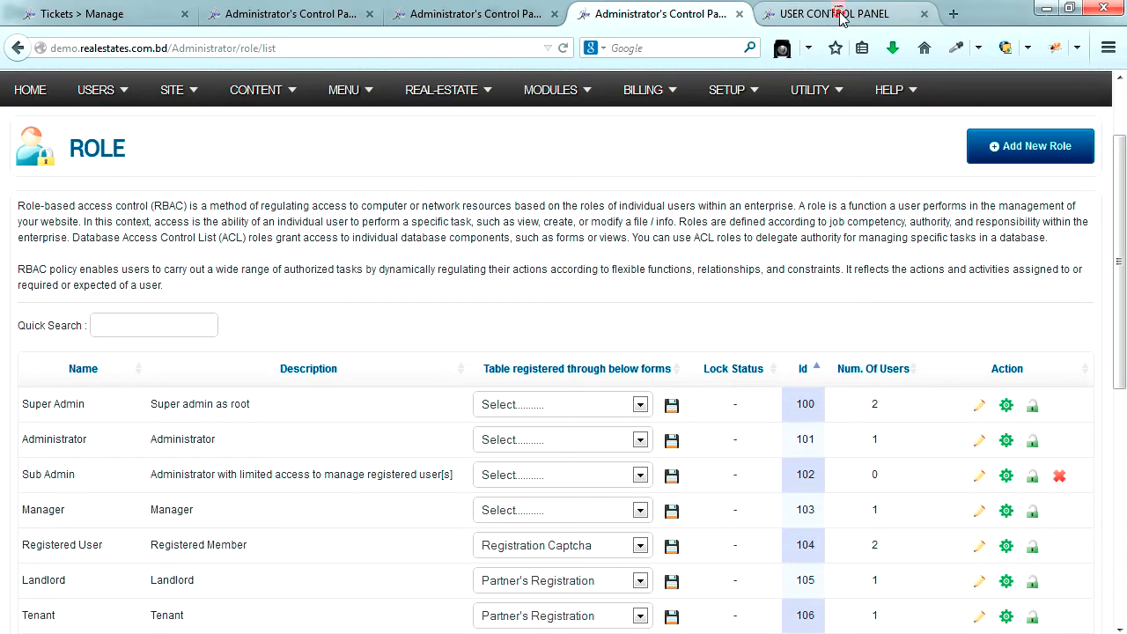
# - Return to the member's front-end User Control Panel and choose Premium Control Panel
pyautogui.click(838, 15)
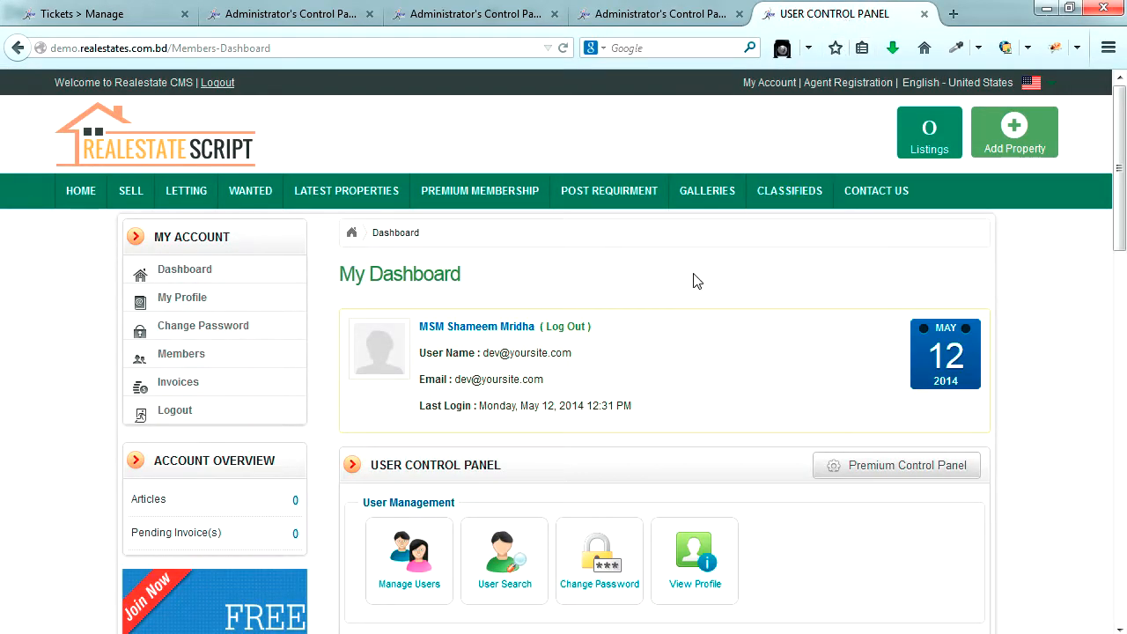
pyautogui.click(912, 476)
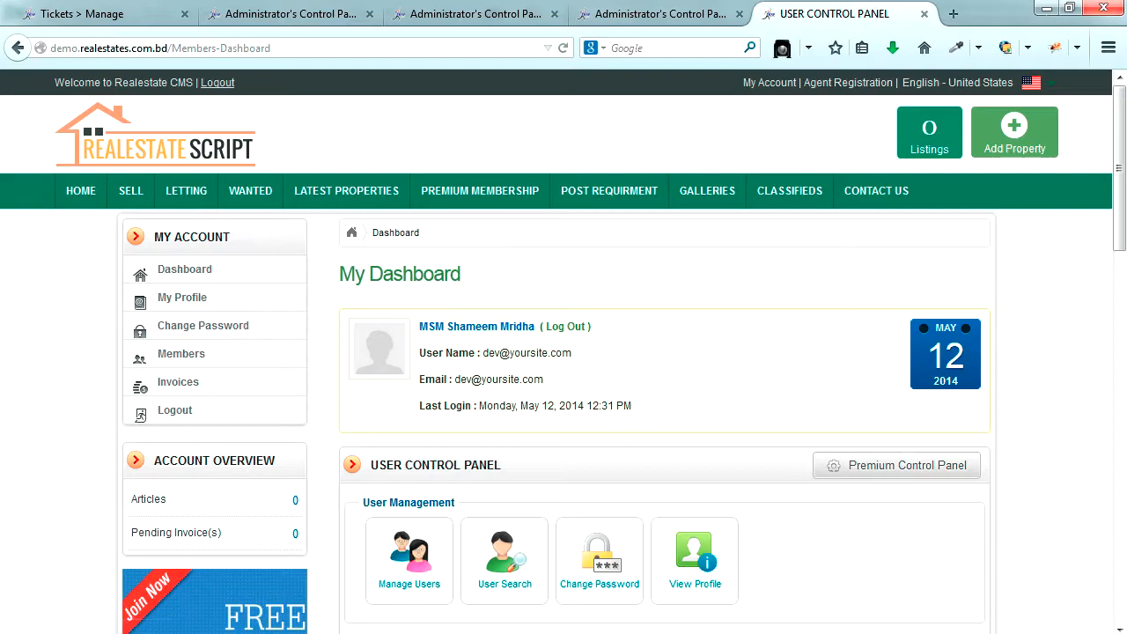